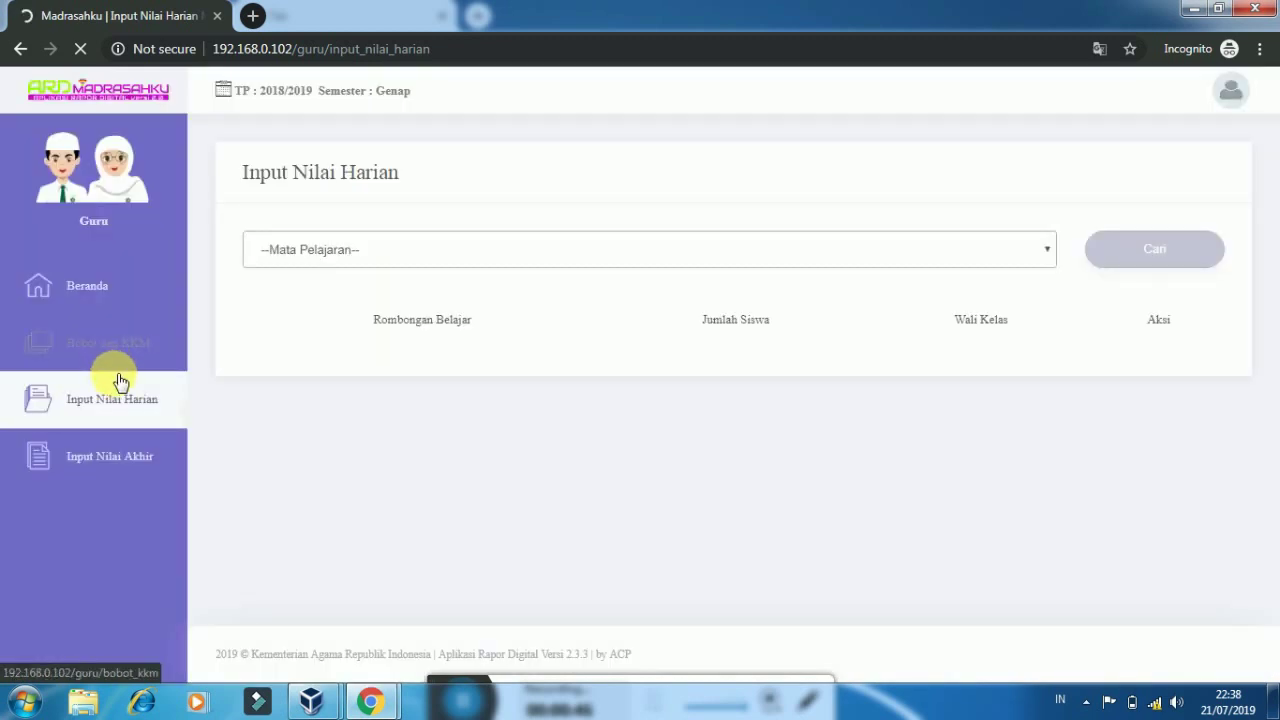
Open the Bobot dan KKM edit form for Pendidikan Pancasila dan Kewarganegaraan
click(124, 355)
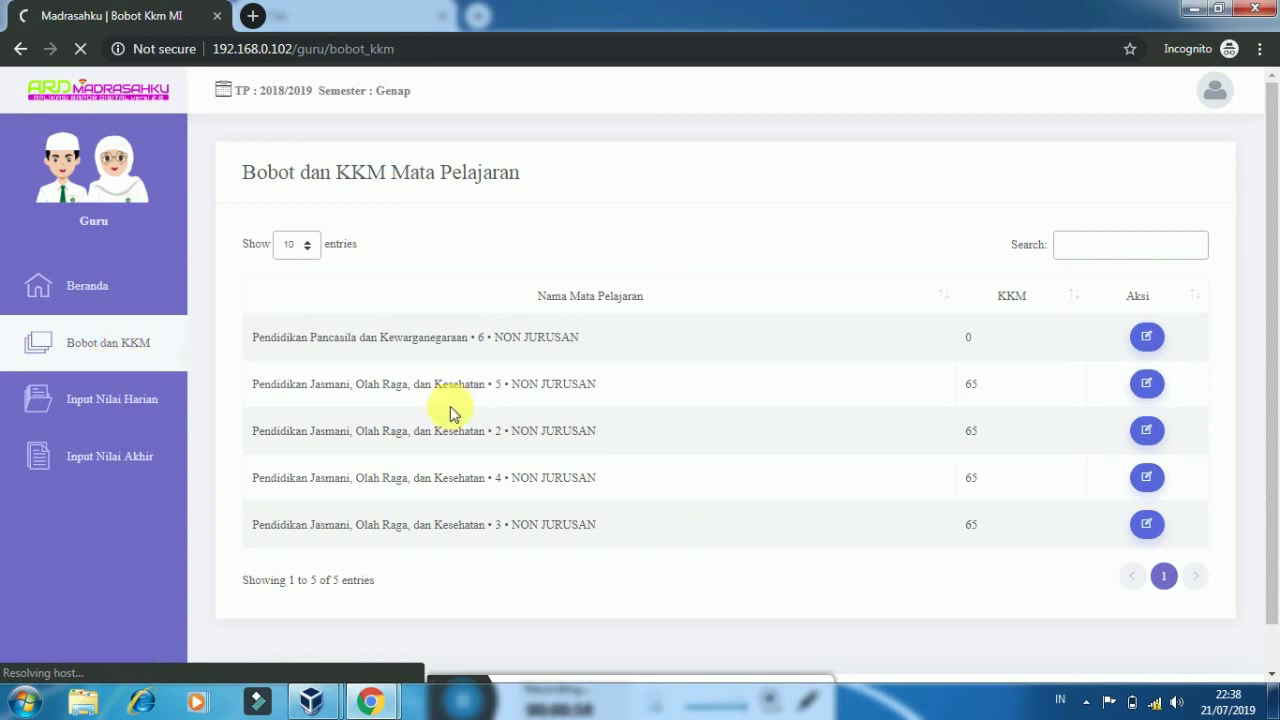
click(1147, 349)
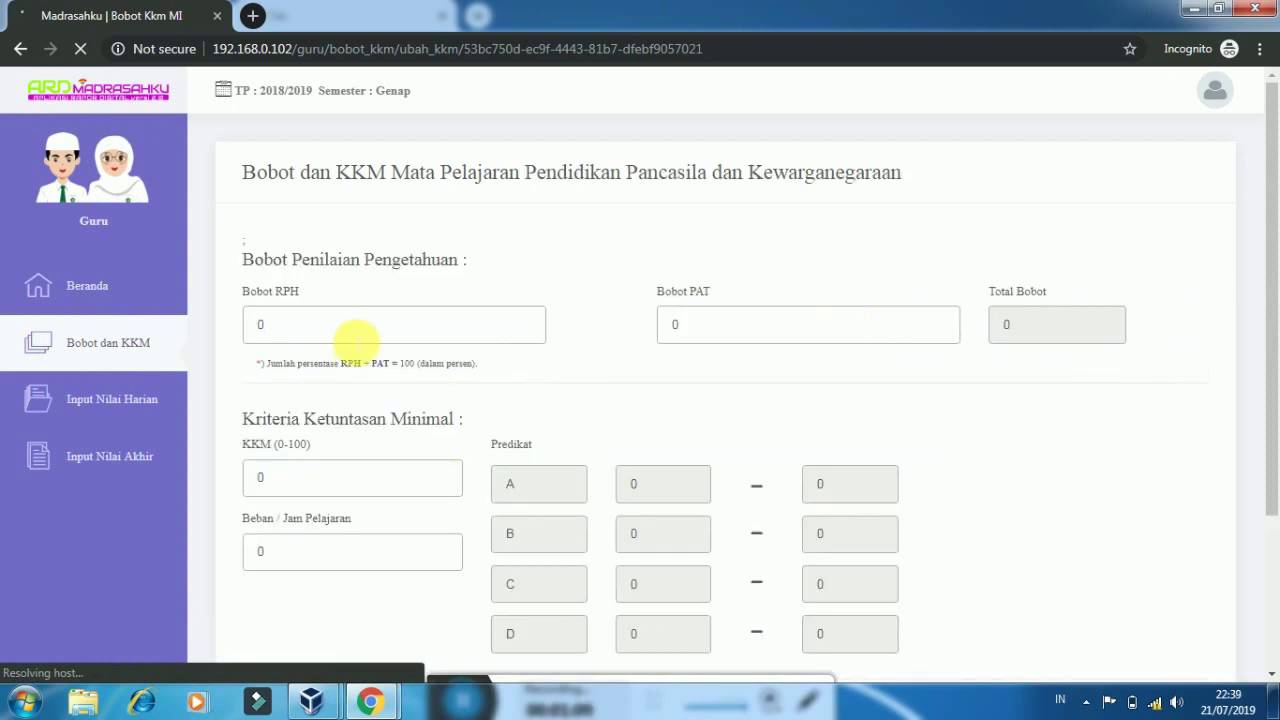
Set the Pancasila weights to Bobot RPH 40 and Bobot PAT 60
click(357, 338)
key(BackSpace)
text(4)
text(9)
key(BackSpace)
text(0)
click(674, 323)
key(BackSpace)
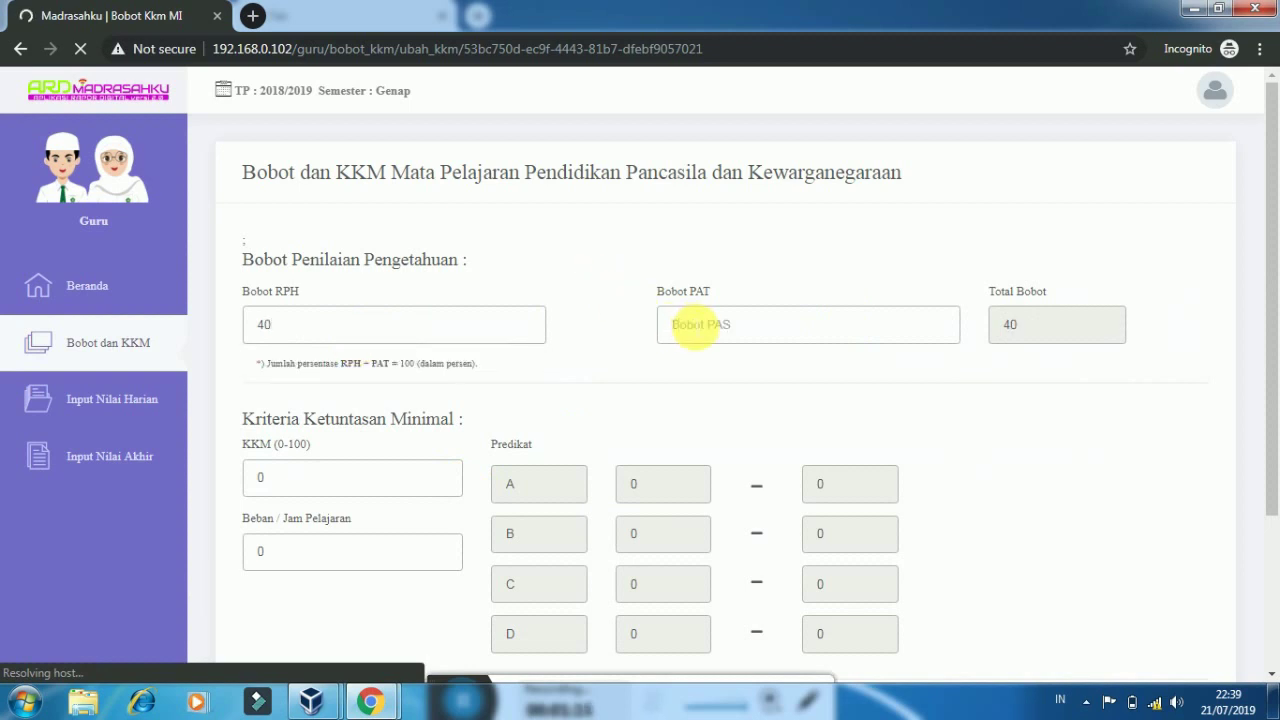
text(60)
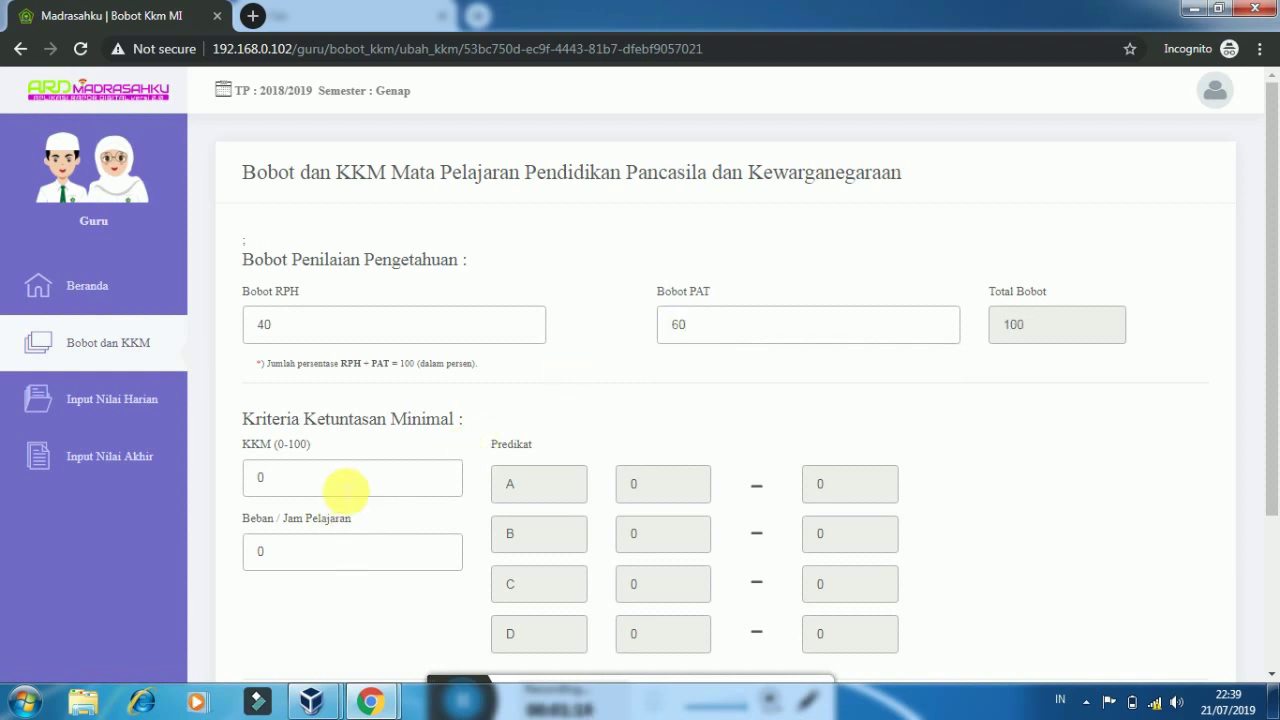
Set KKM to 65 and lesson load to 3 hours, then save the subject
click(343, 478)
key(BackSpace)
text(65)
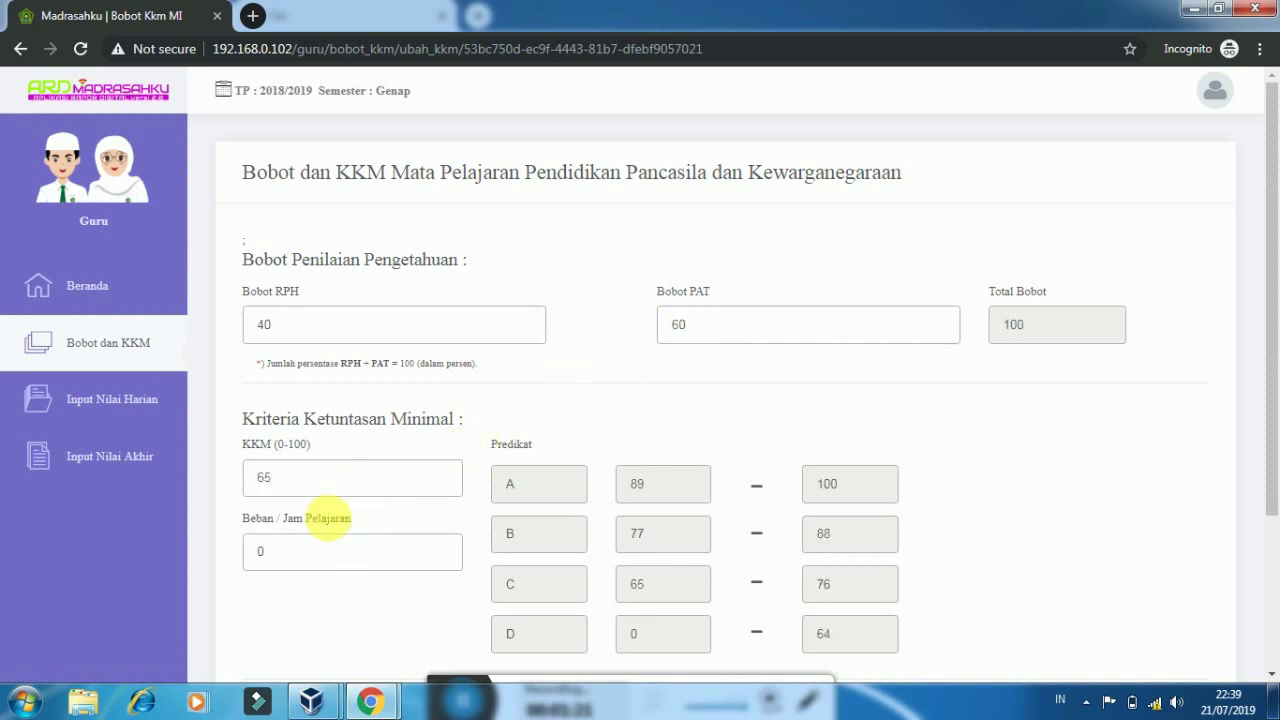
click(331, 561)
key(BackSpace)
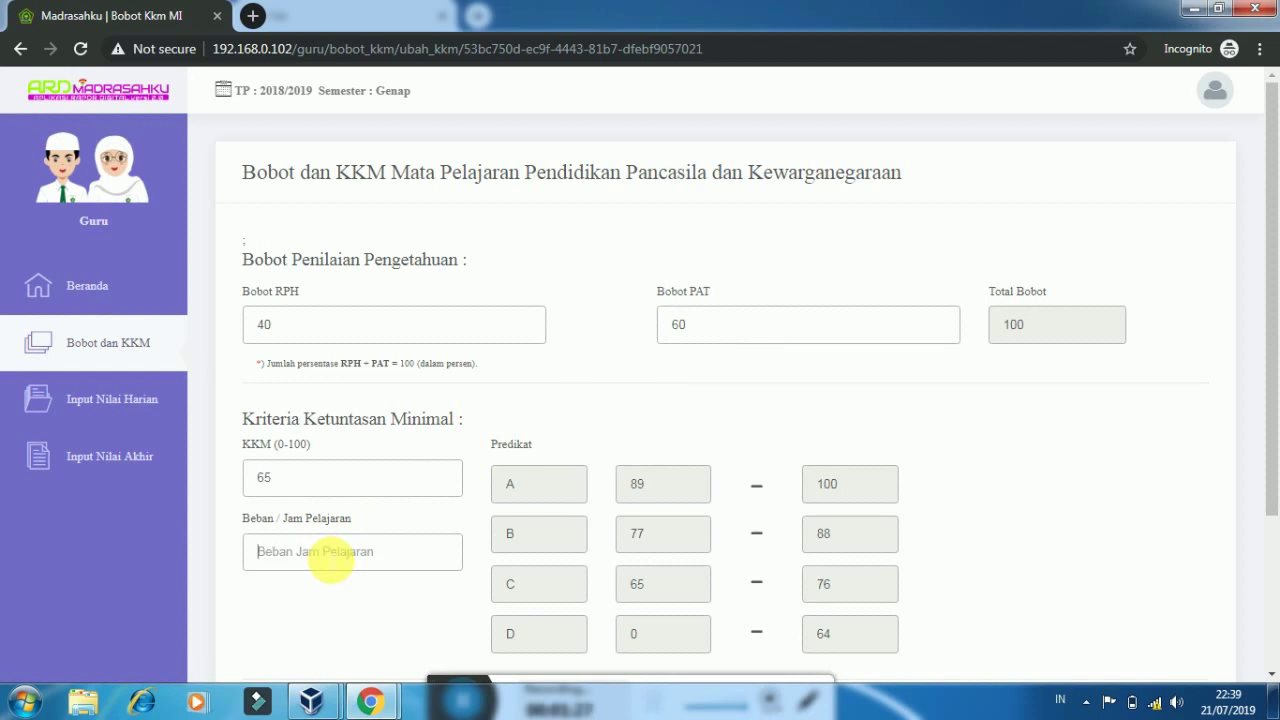
text(3)
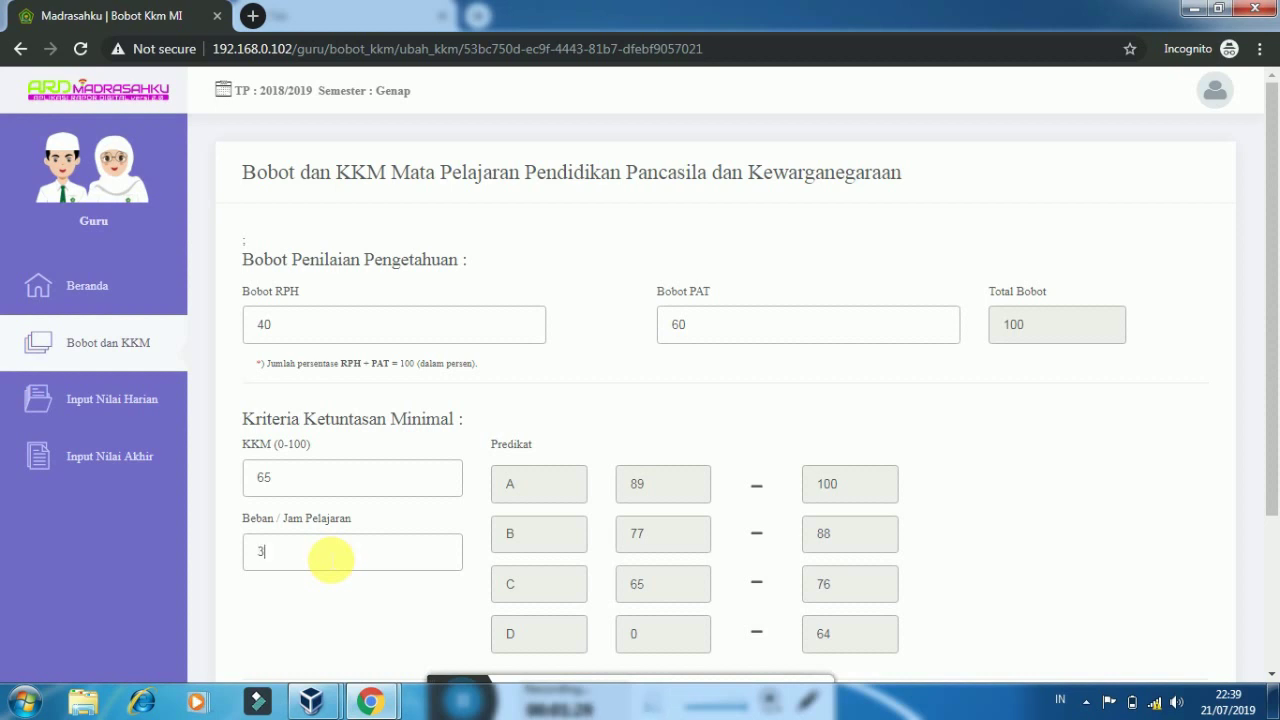
drag(1270, 257, 1262, 442)
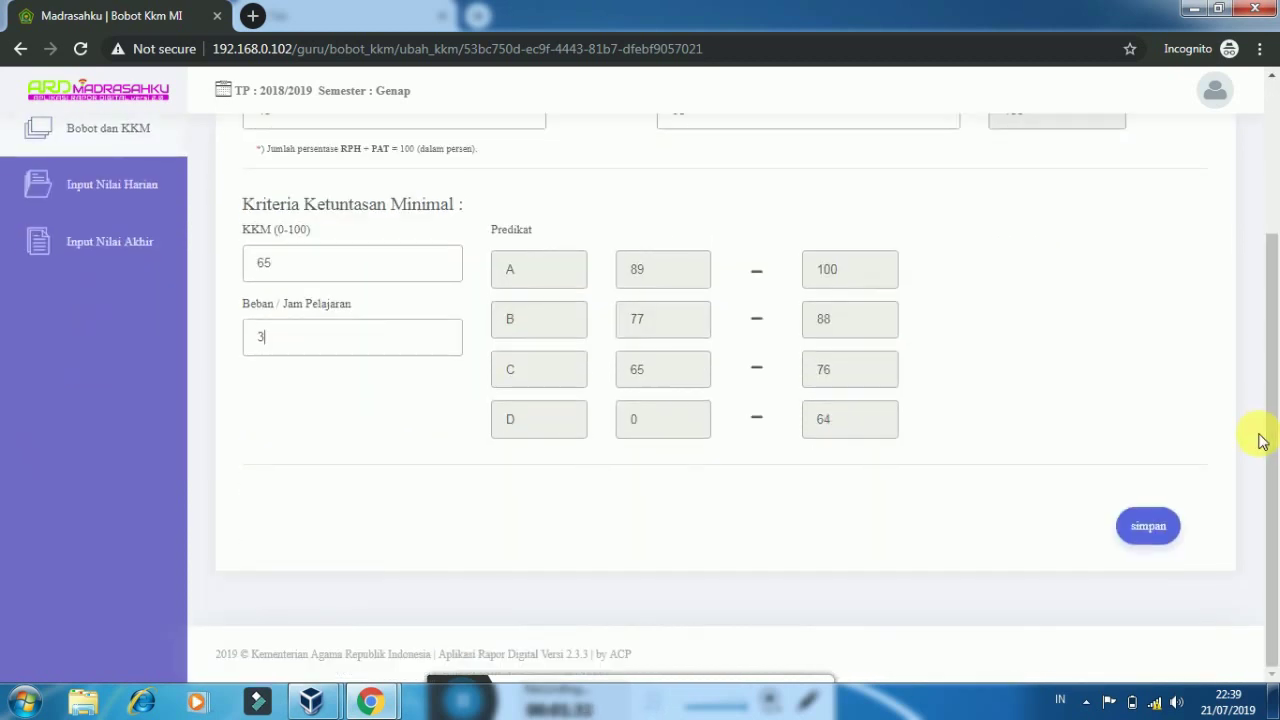
click(1174, 527)
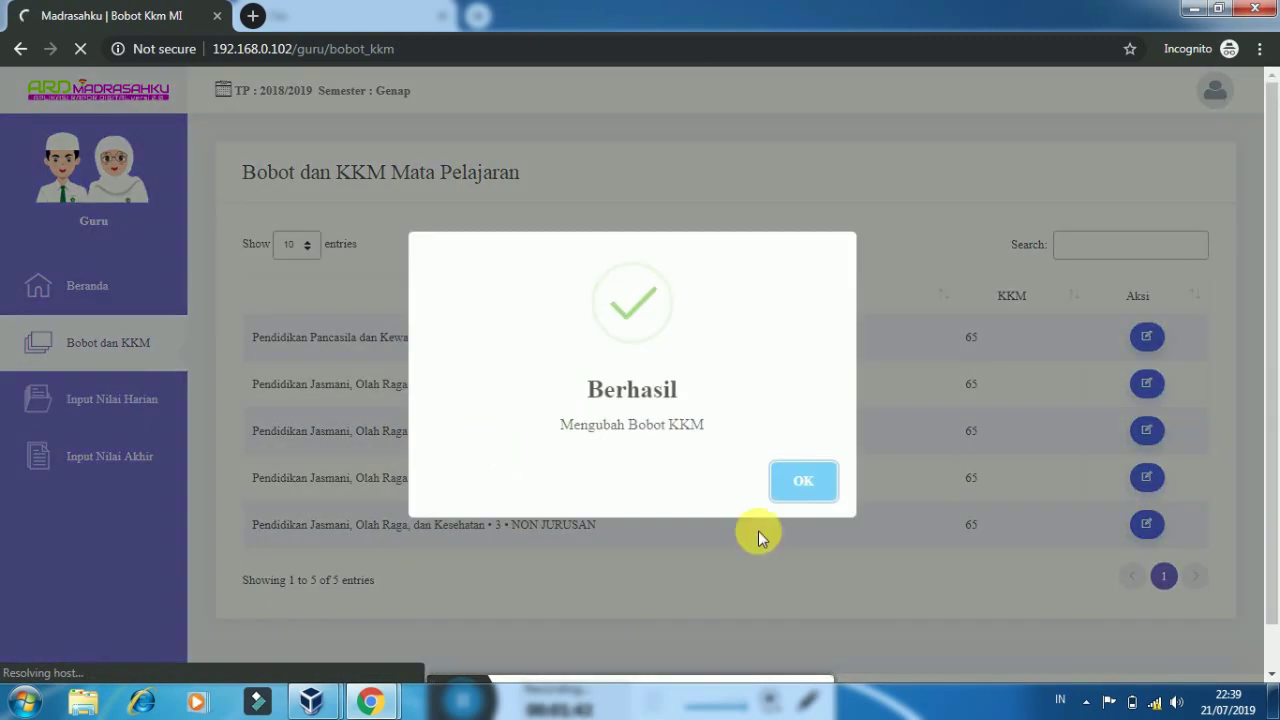
Open Input Nilai Harian for Pendidikan Pancasila dan Kewarganegaraan, class 6 NON JURUSAN
click(805, 492)
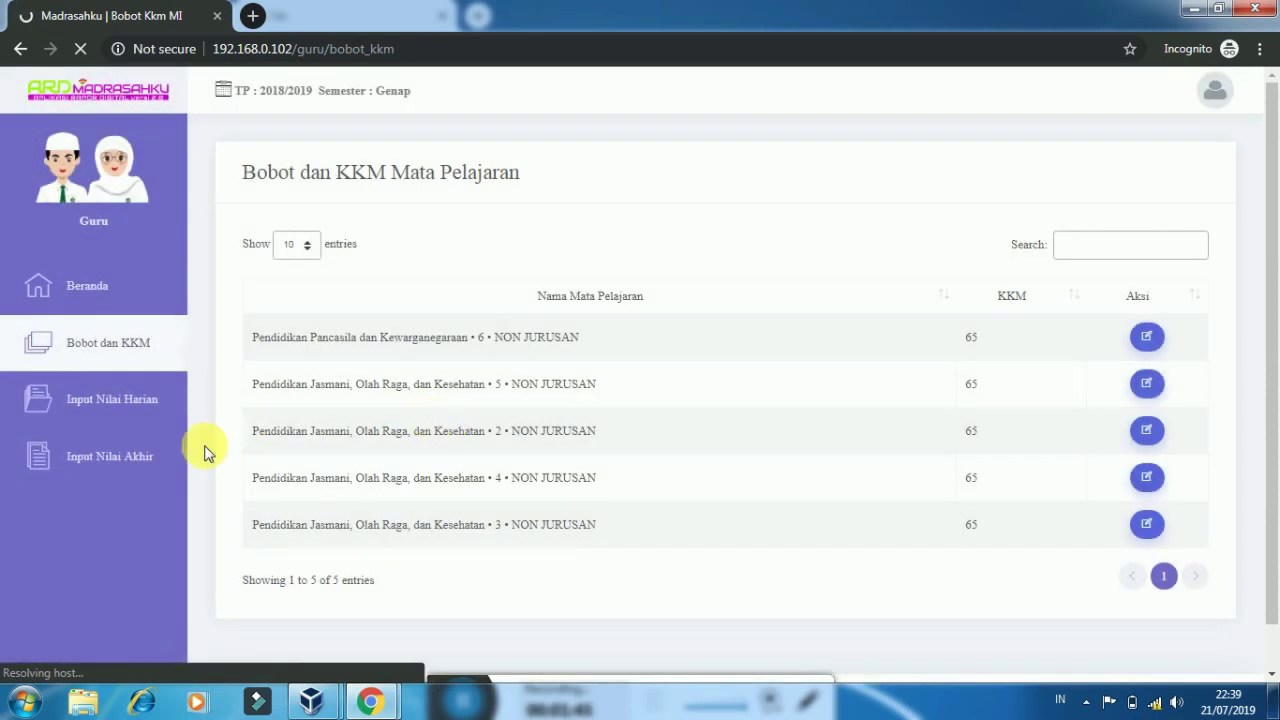
click(108, 405)
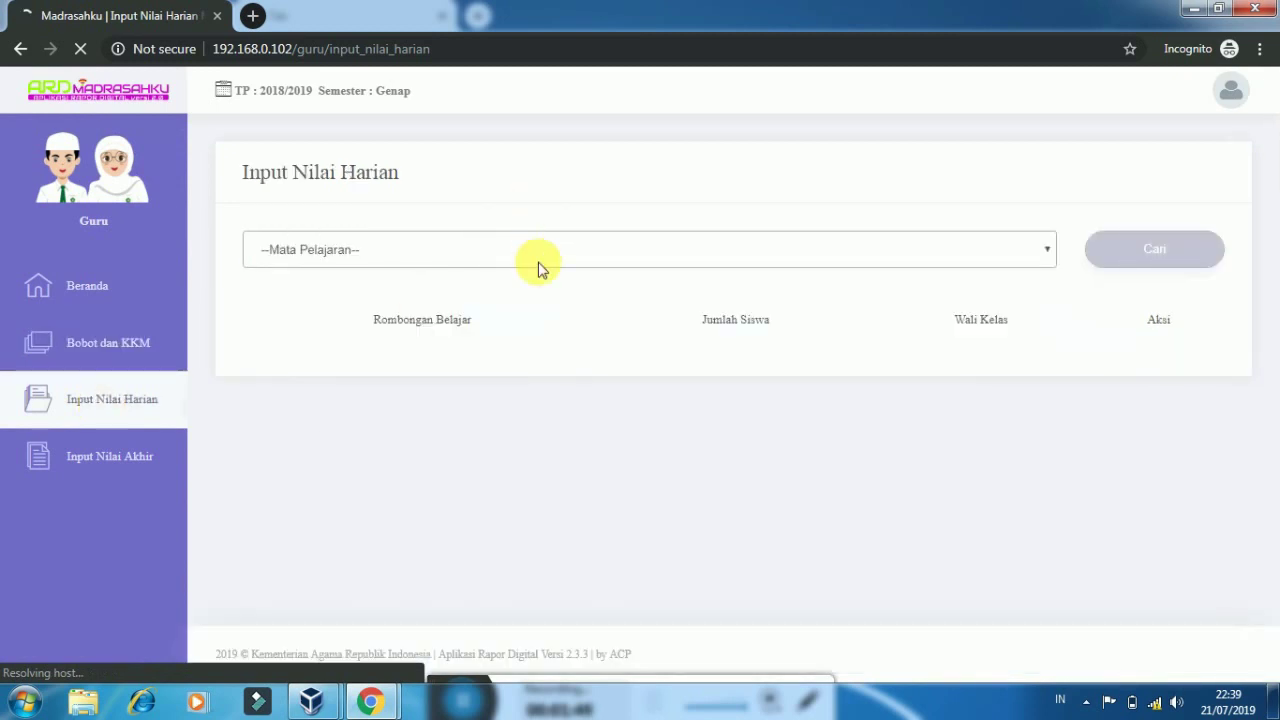
click(538, 264)
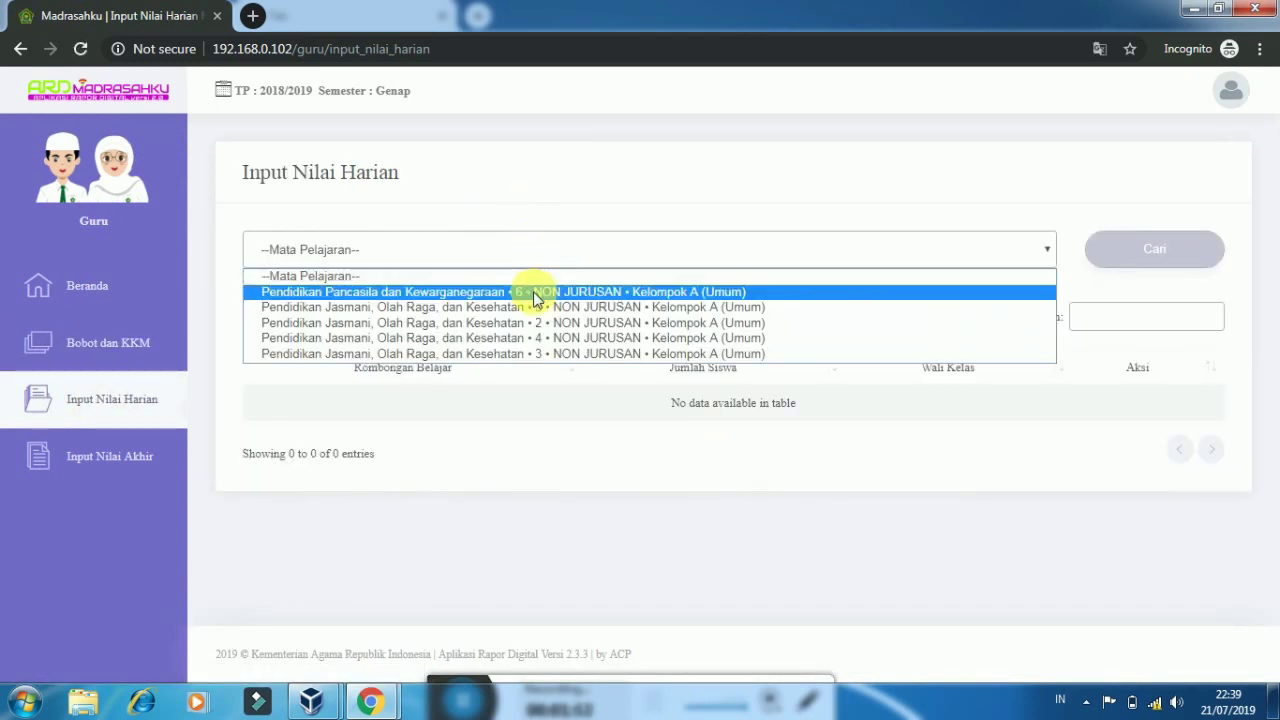
click(534, 292)
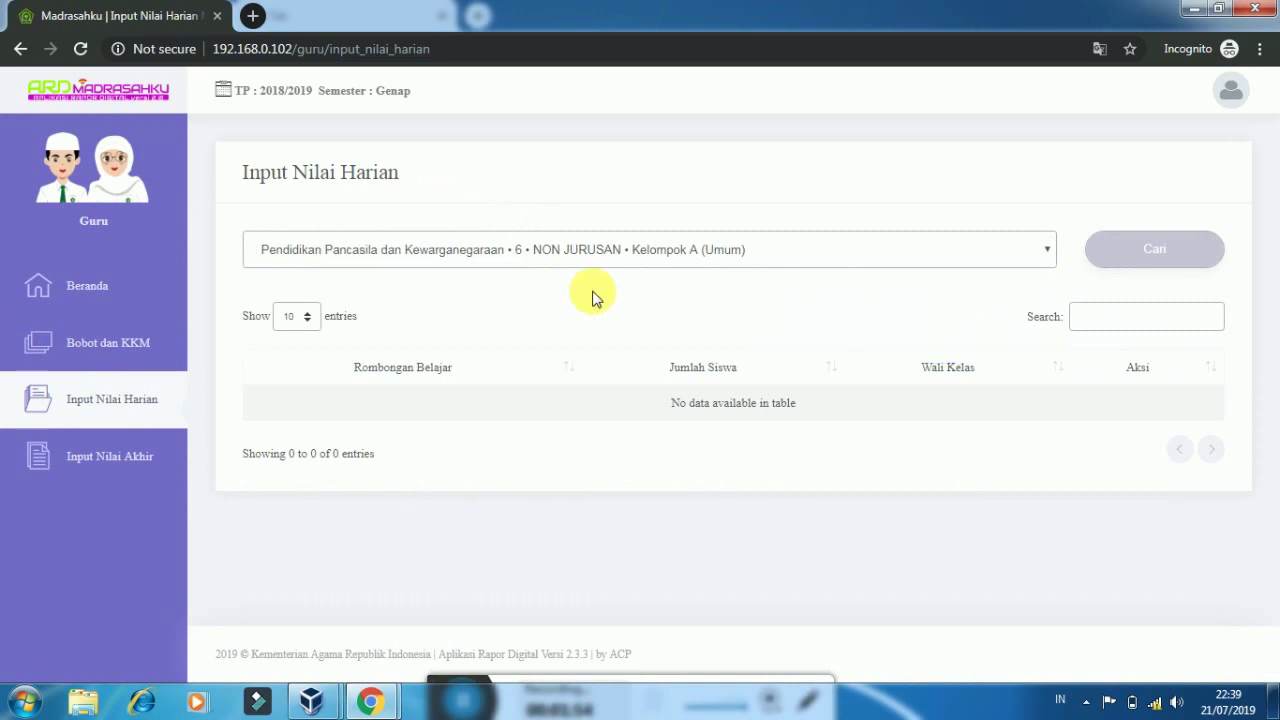
click(1121, 252)
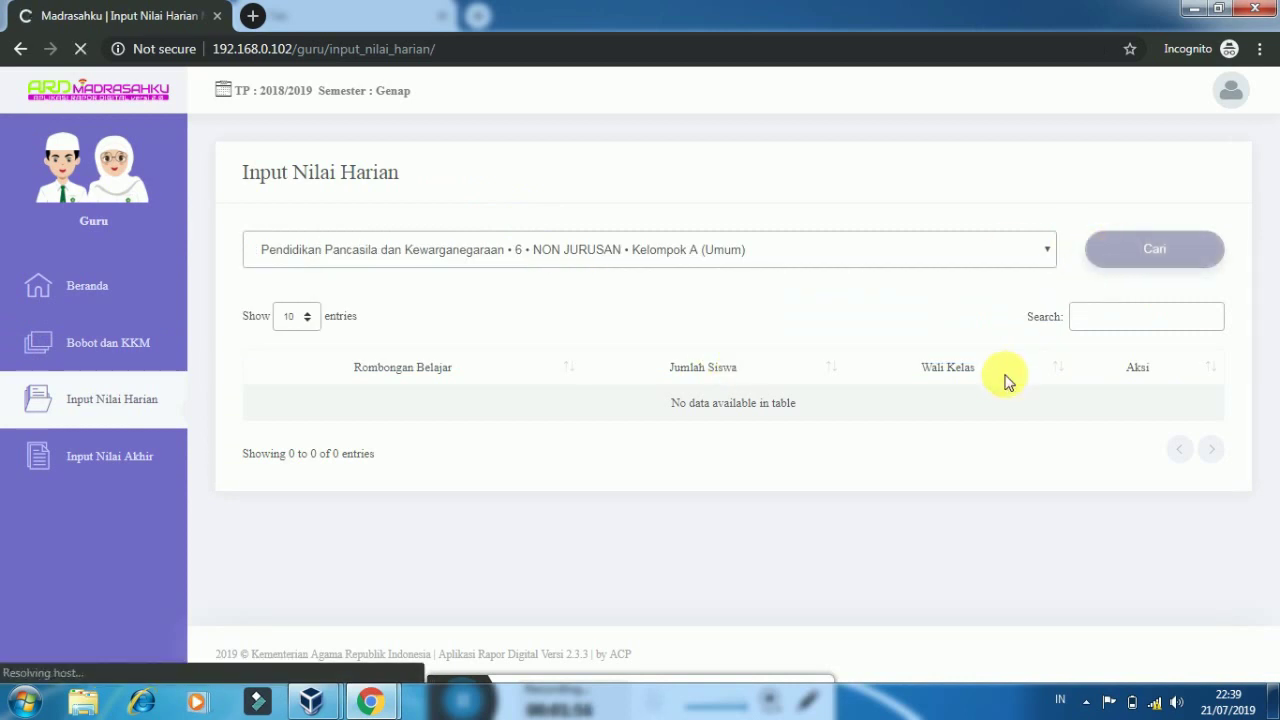
click(1131, 420)
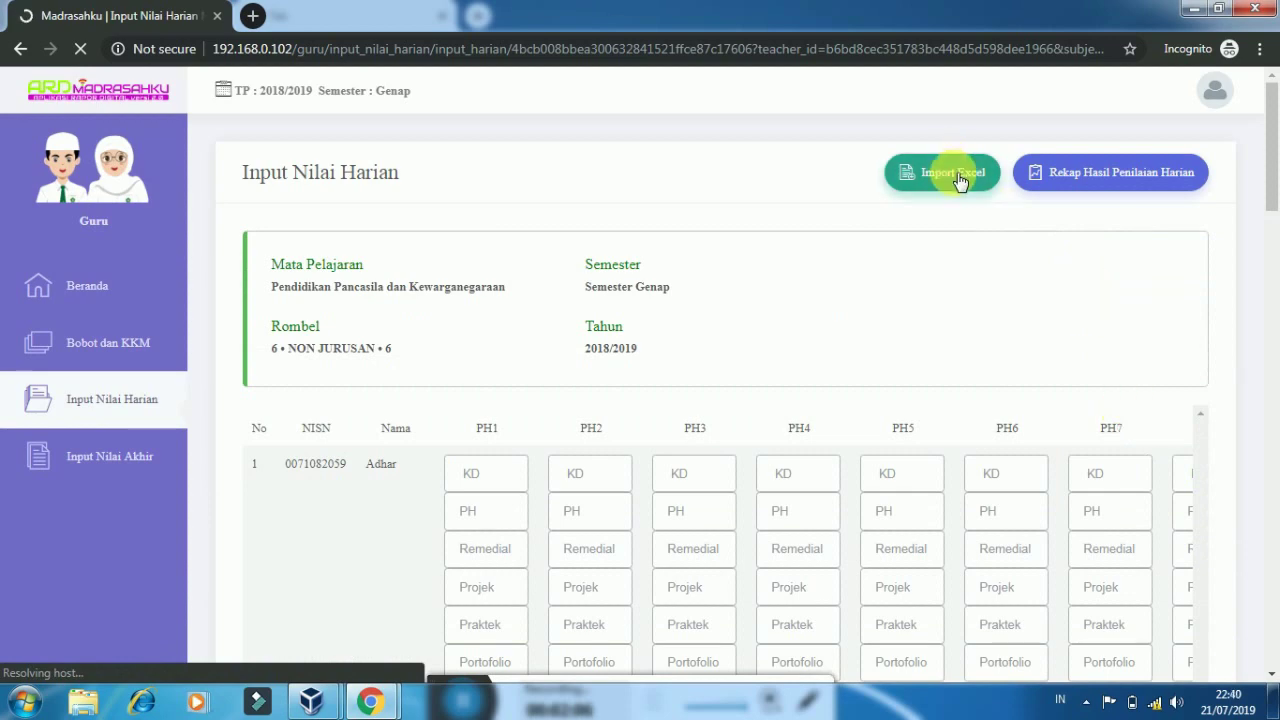
Download the Excel grade template and open Nilai_PPKn_6_NONJURUSAN_6.xls
click(903, 195)
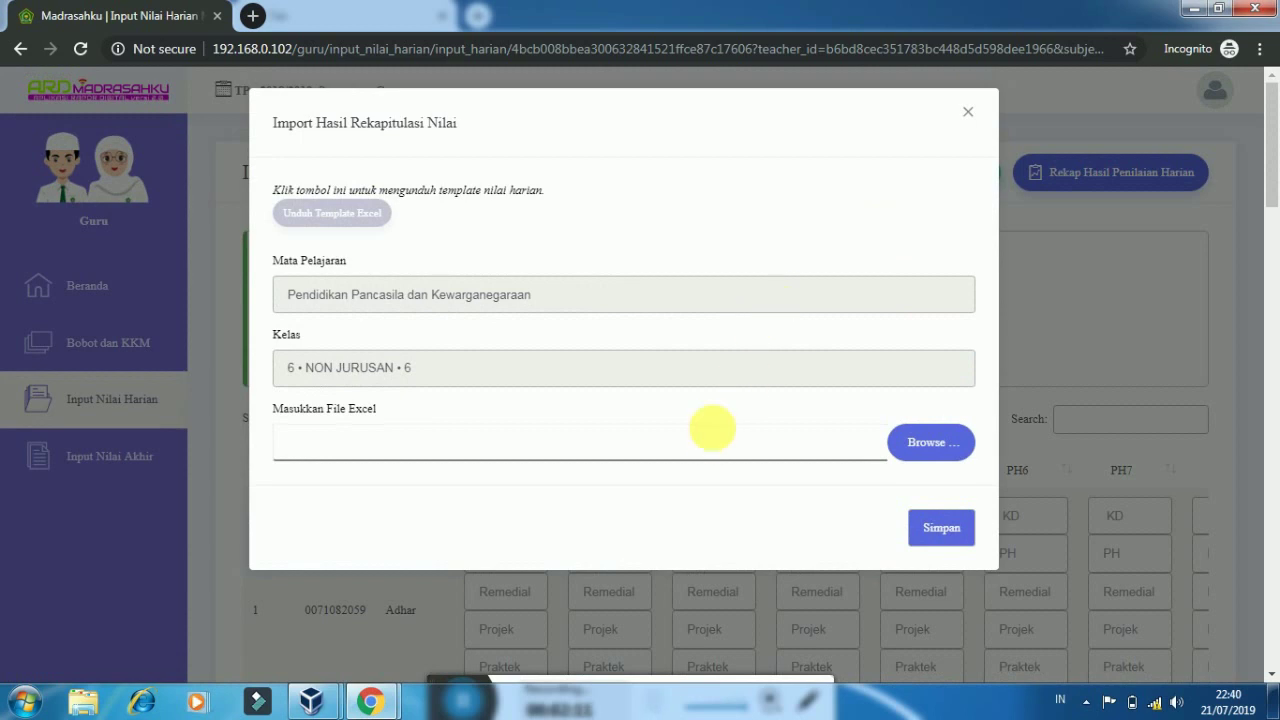
click(370, 216)
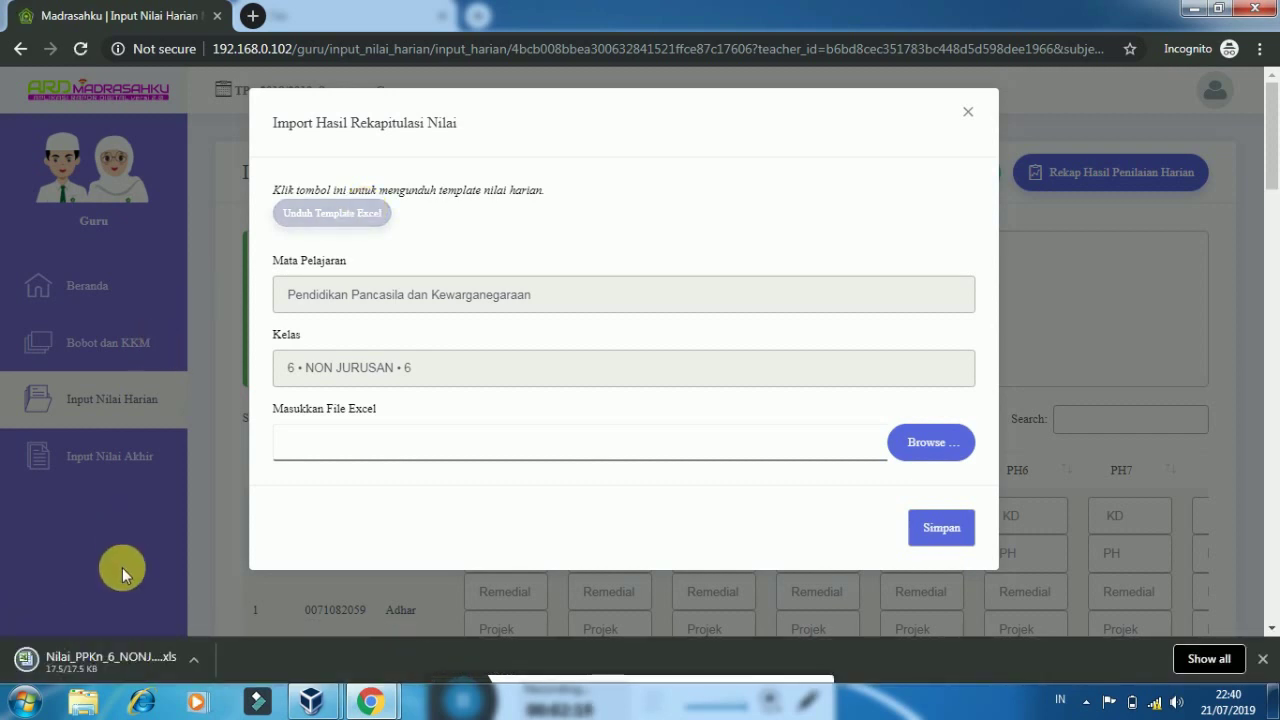
click(106, 665)
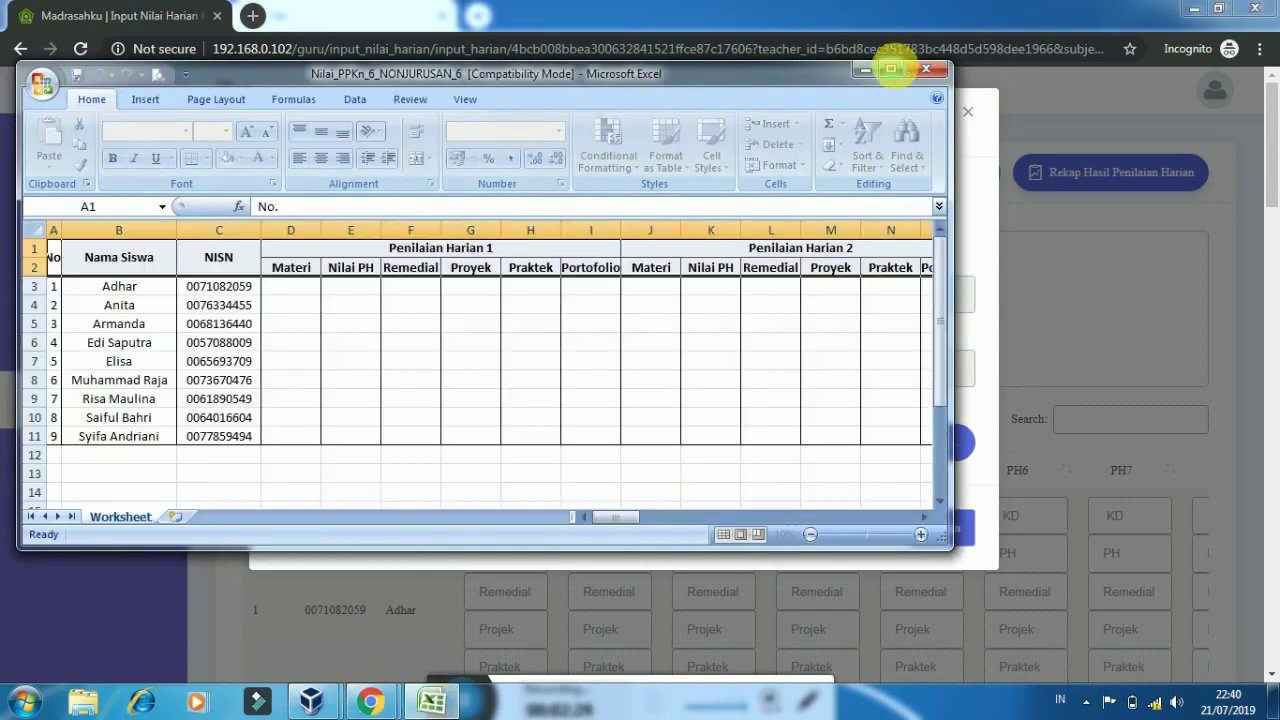
Enter D3's Materi as 'memiliki kemampuan yang baik dalam memahami hak dan kewajiban dan tanggung jawab'
click(893, 69)
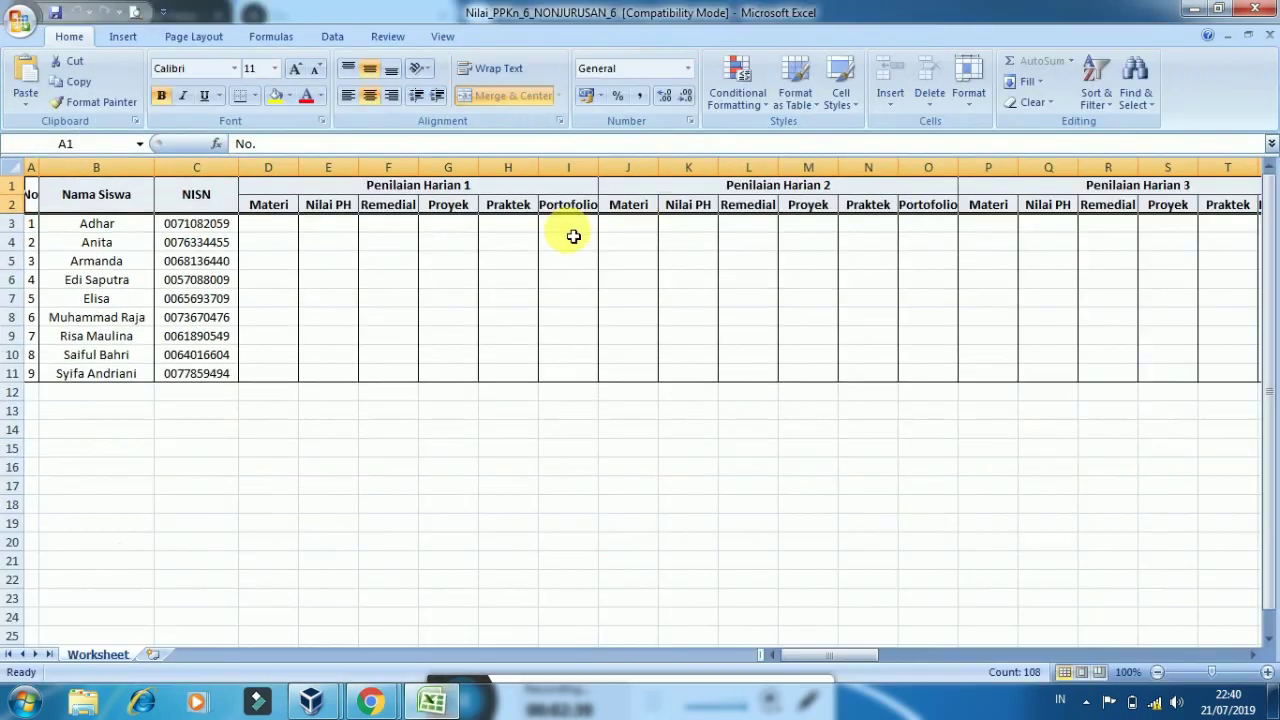
click(280, 242)
click(278, 230)
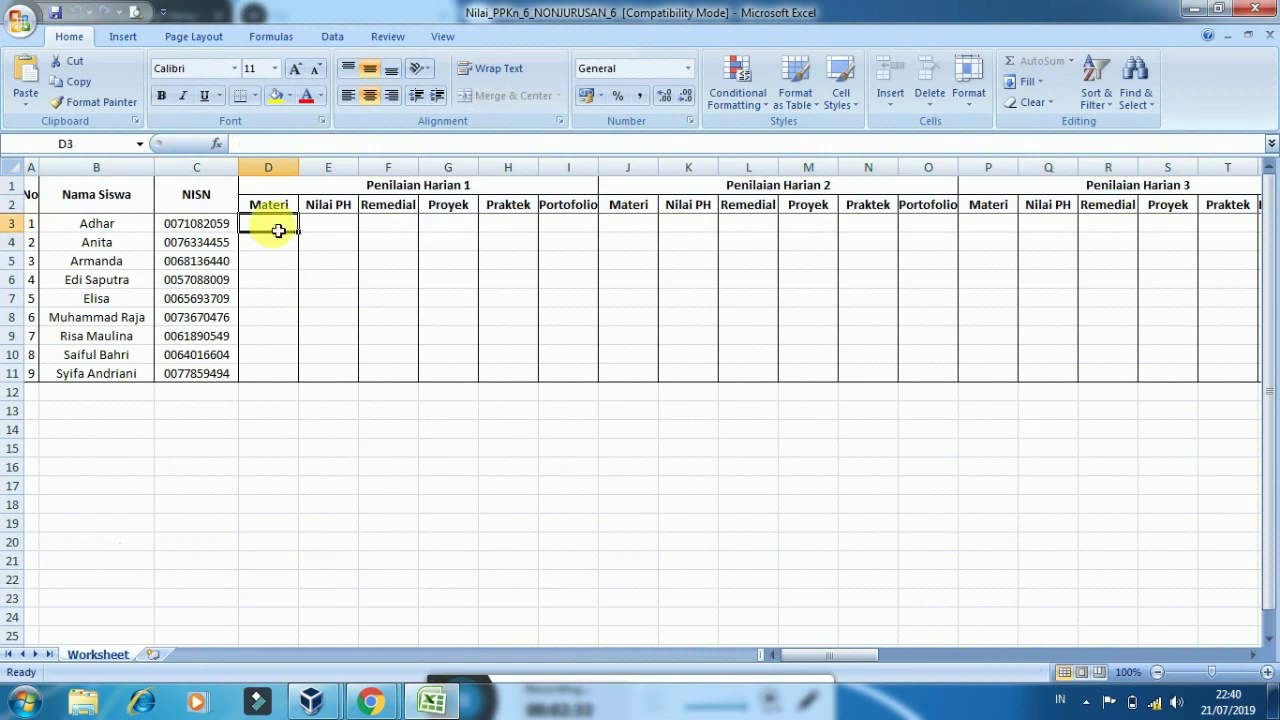
text(memil)
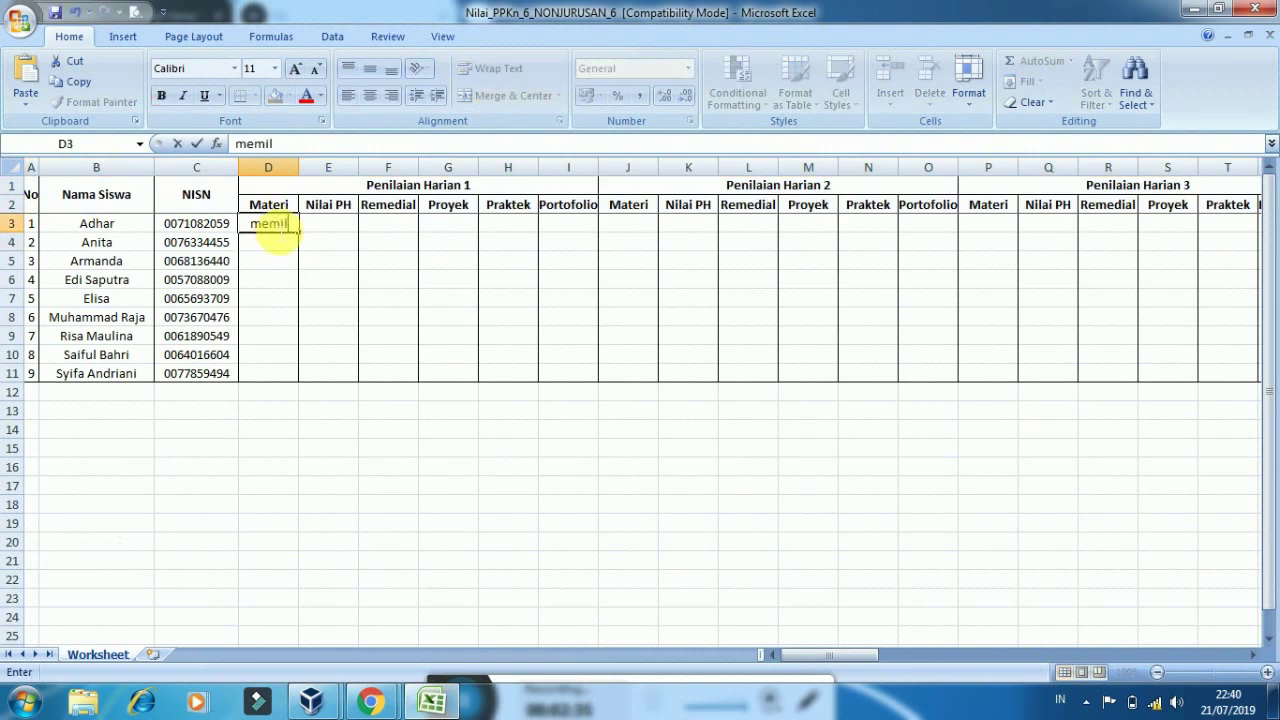
text(iki kemamo)
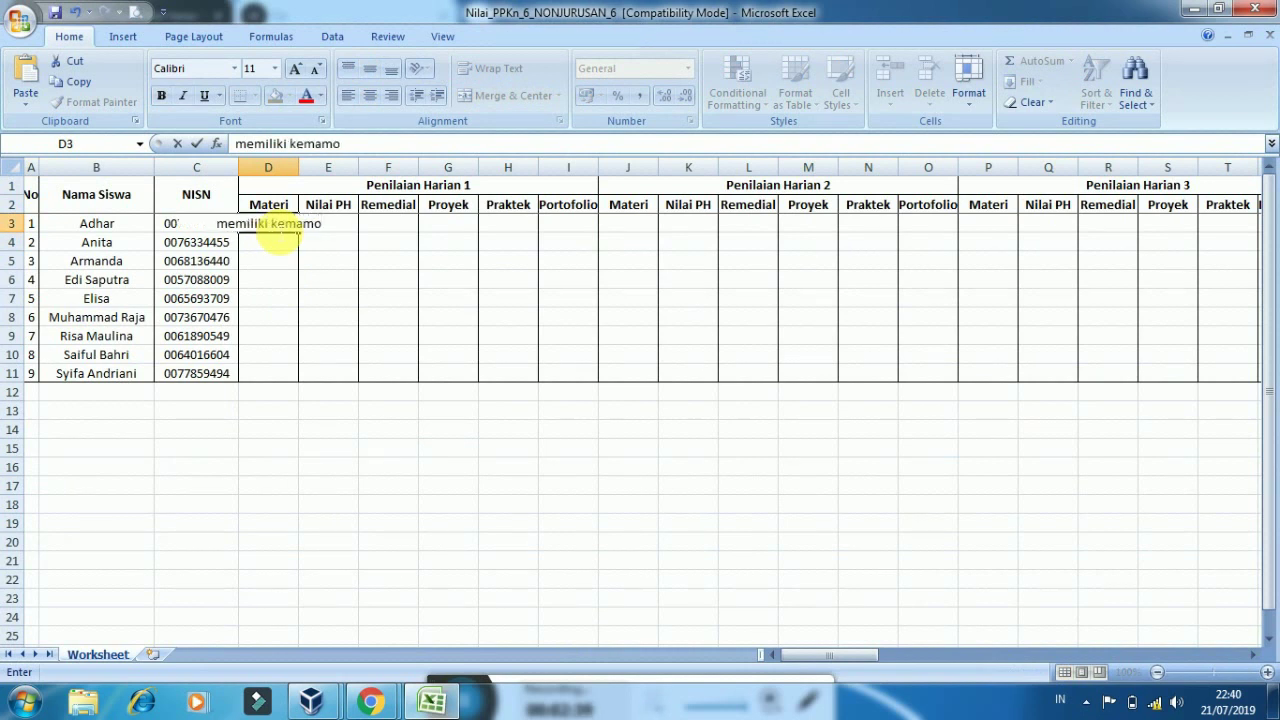
key(BackSpace)
text(puan)
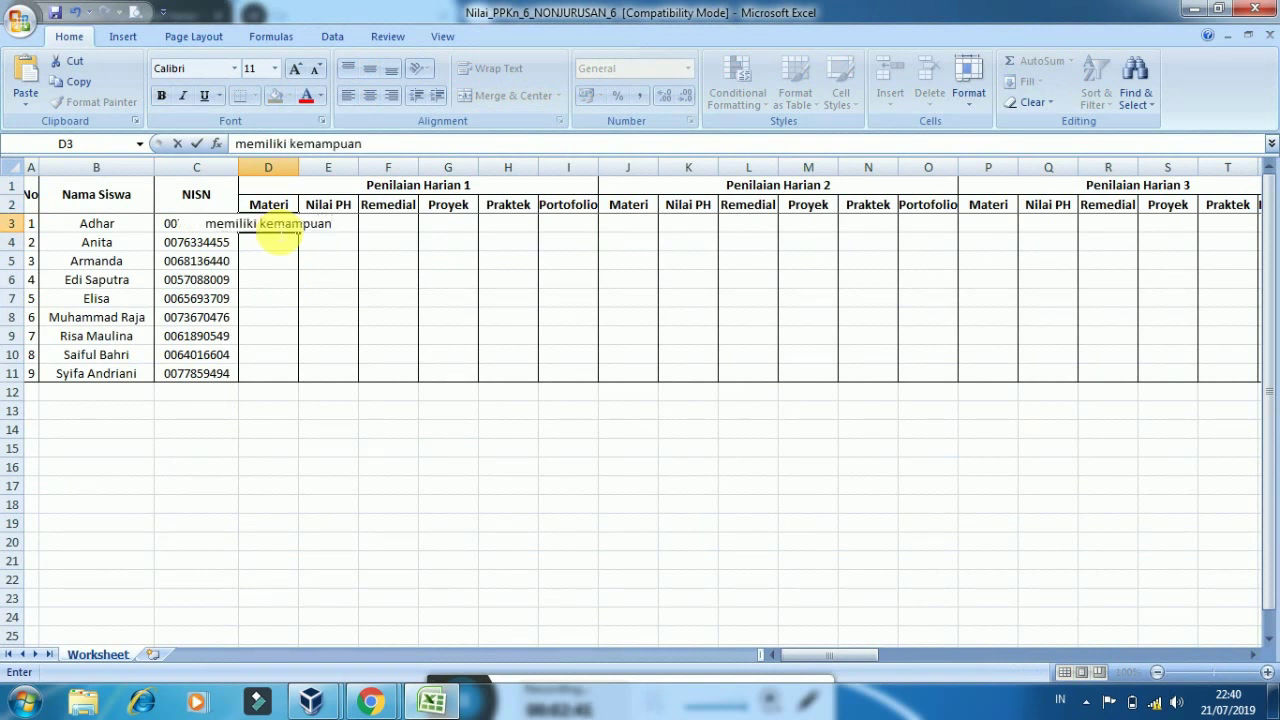
text( yan)
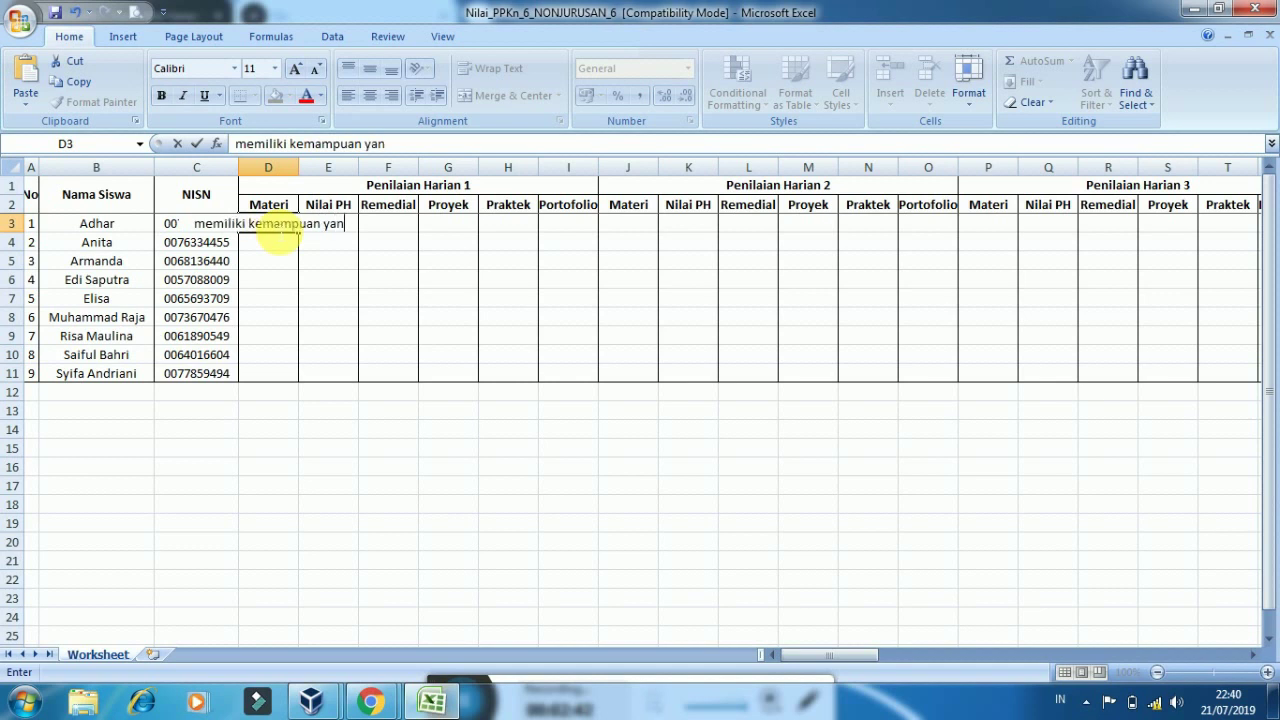
text(g baik dalam)
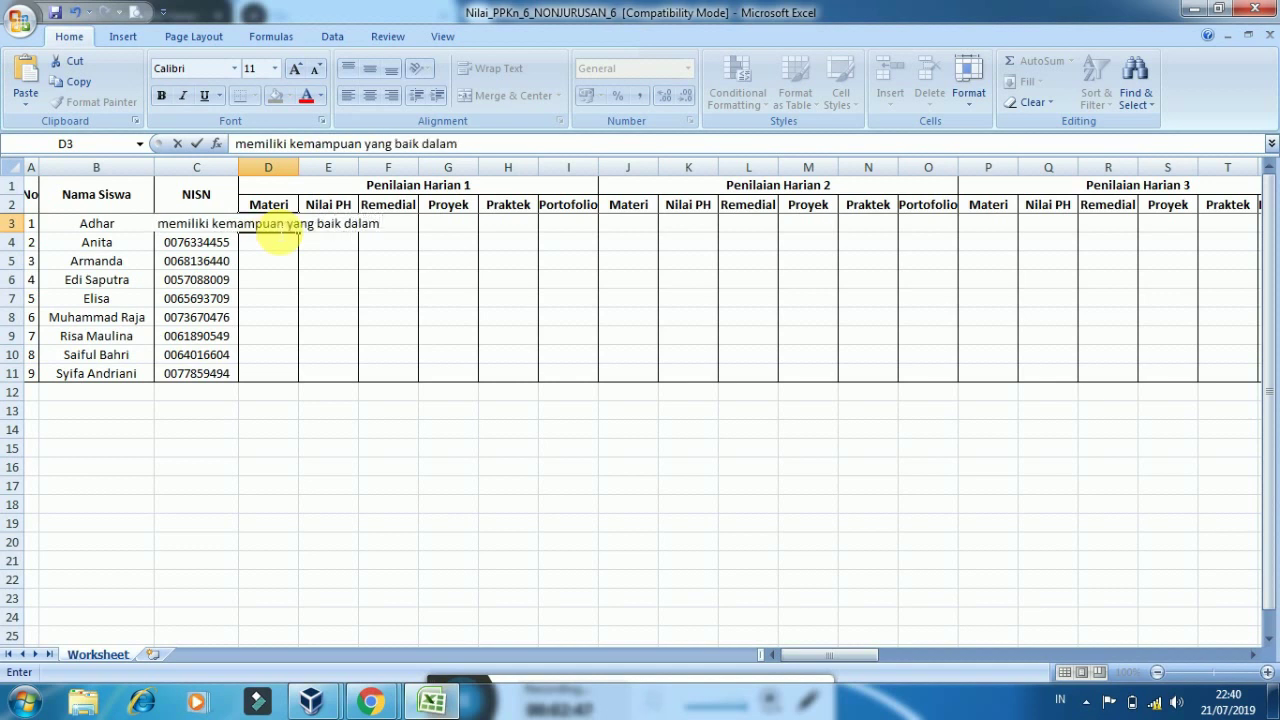
text( memaha)
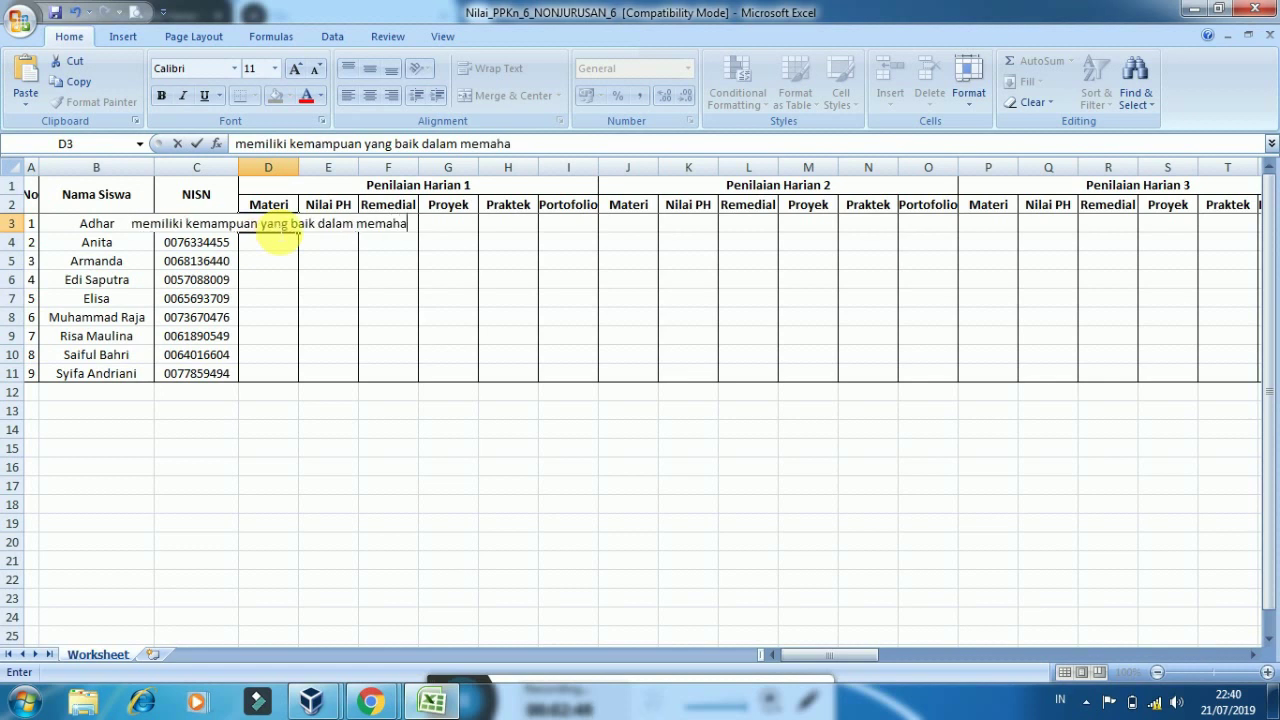
text(mi)
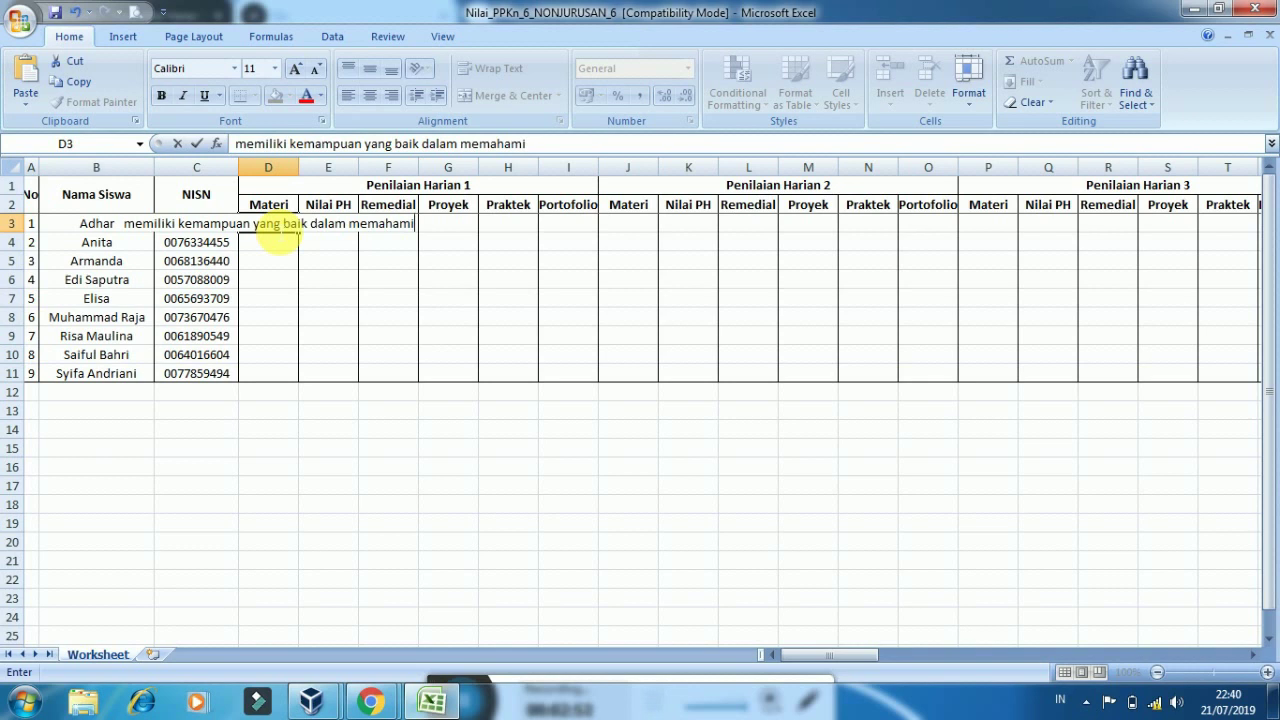
text( hak )
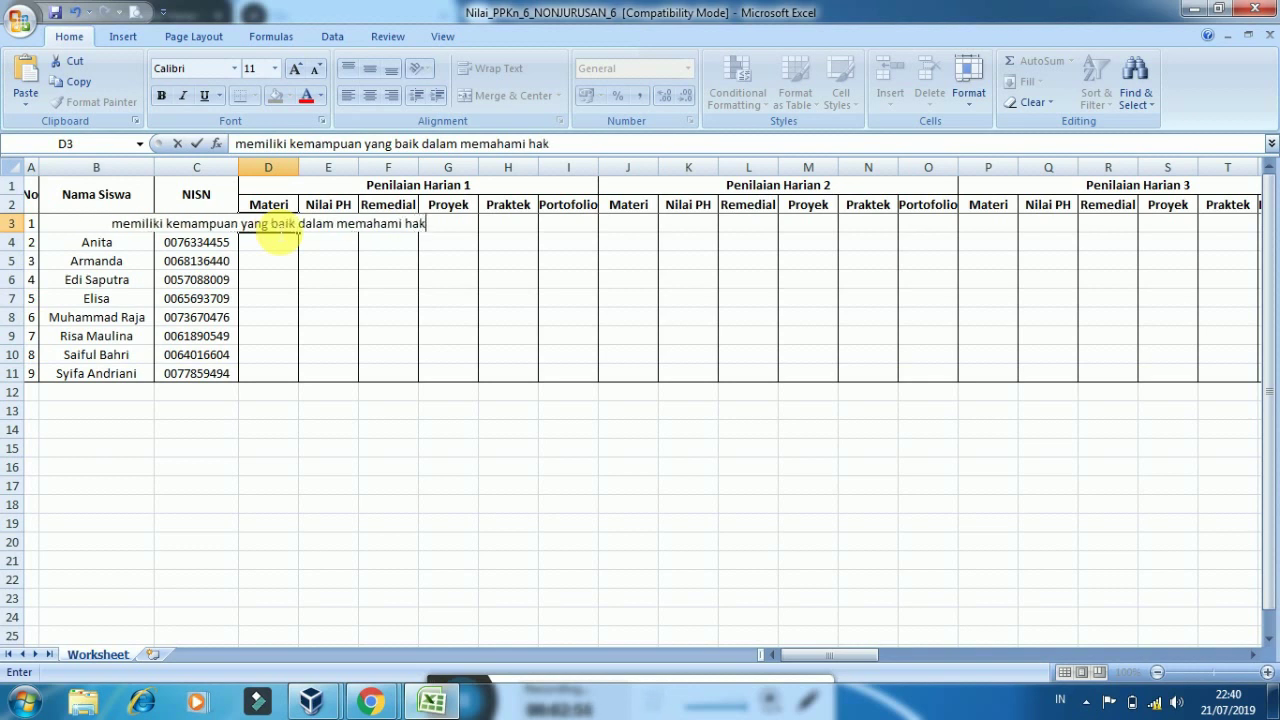
text(dan )
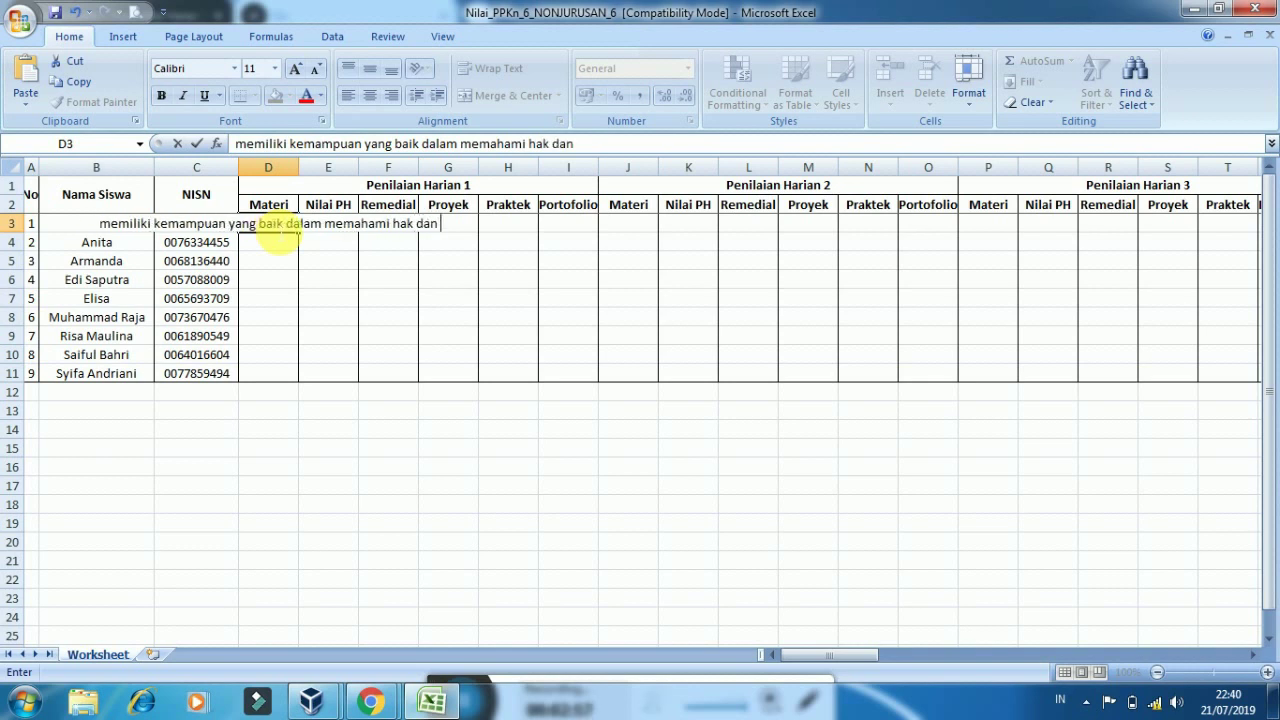
text(ke)
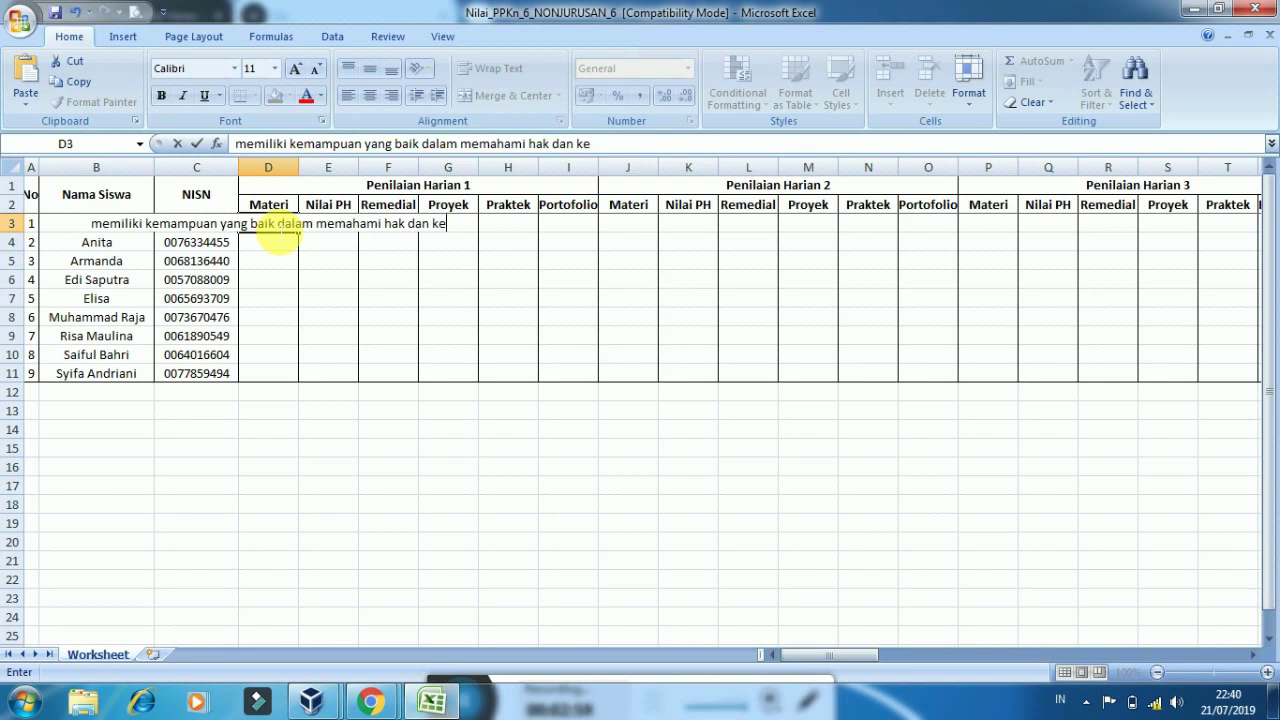
text(wajijb)
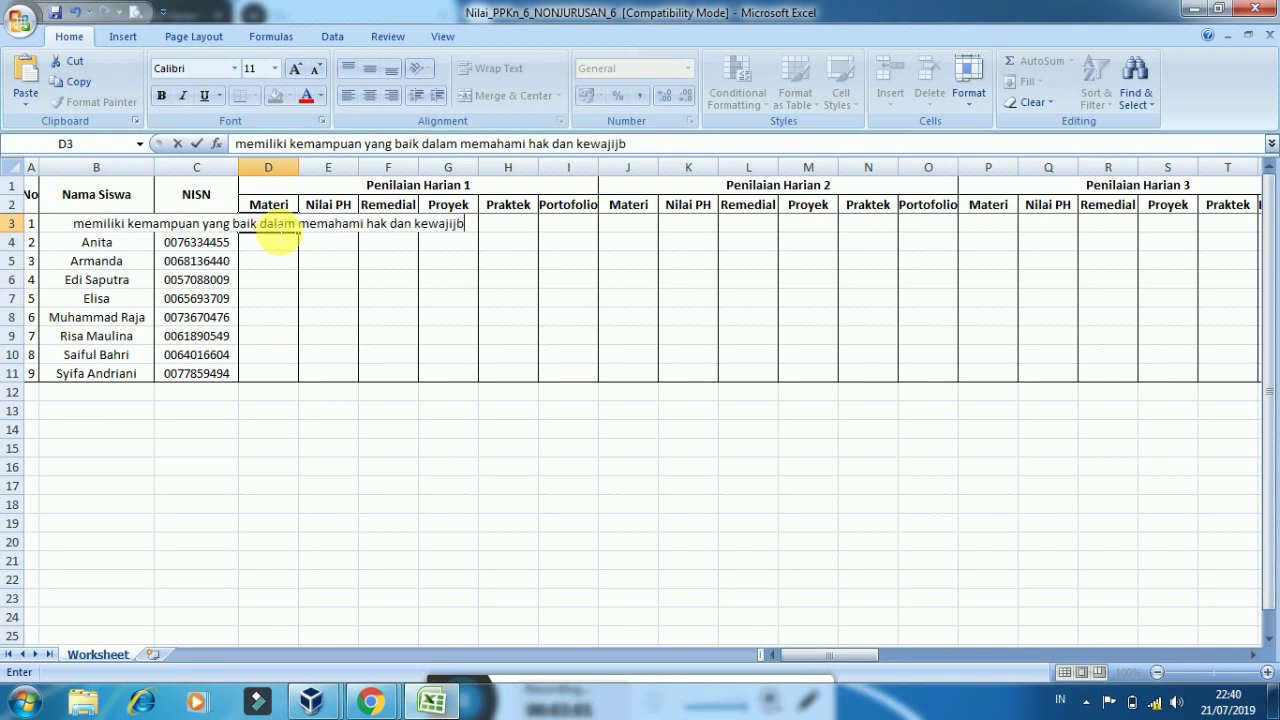
text(an)
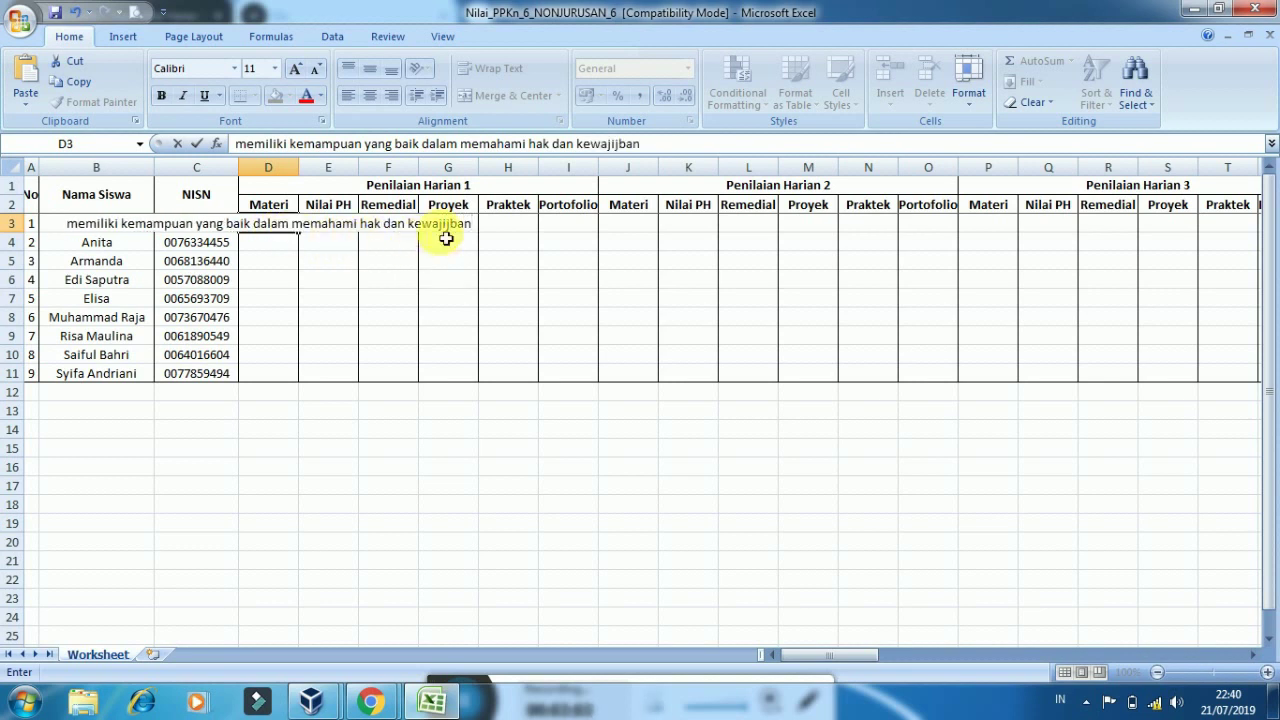
click(456, 228)
key(BackSpace)
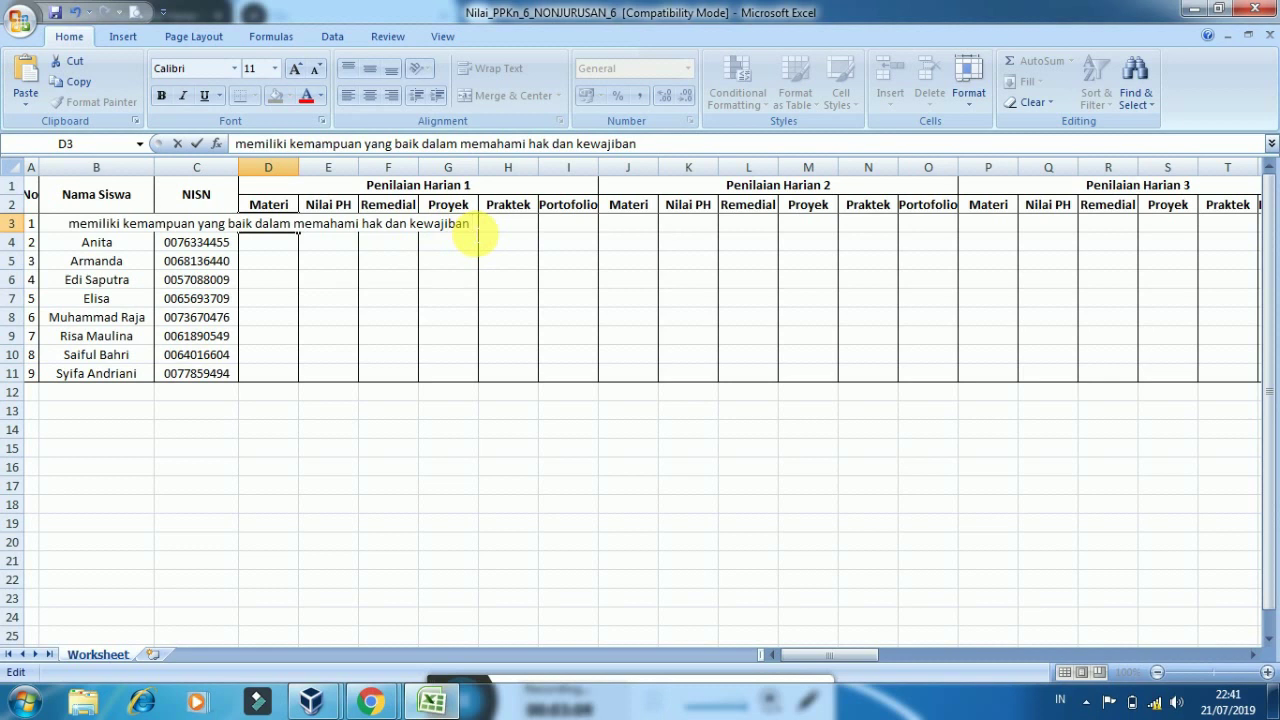
text(dan)
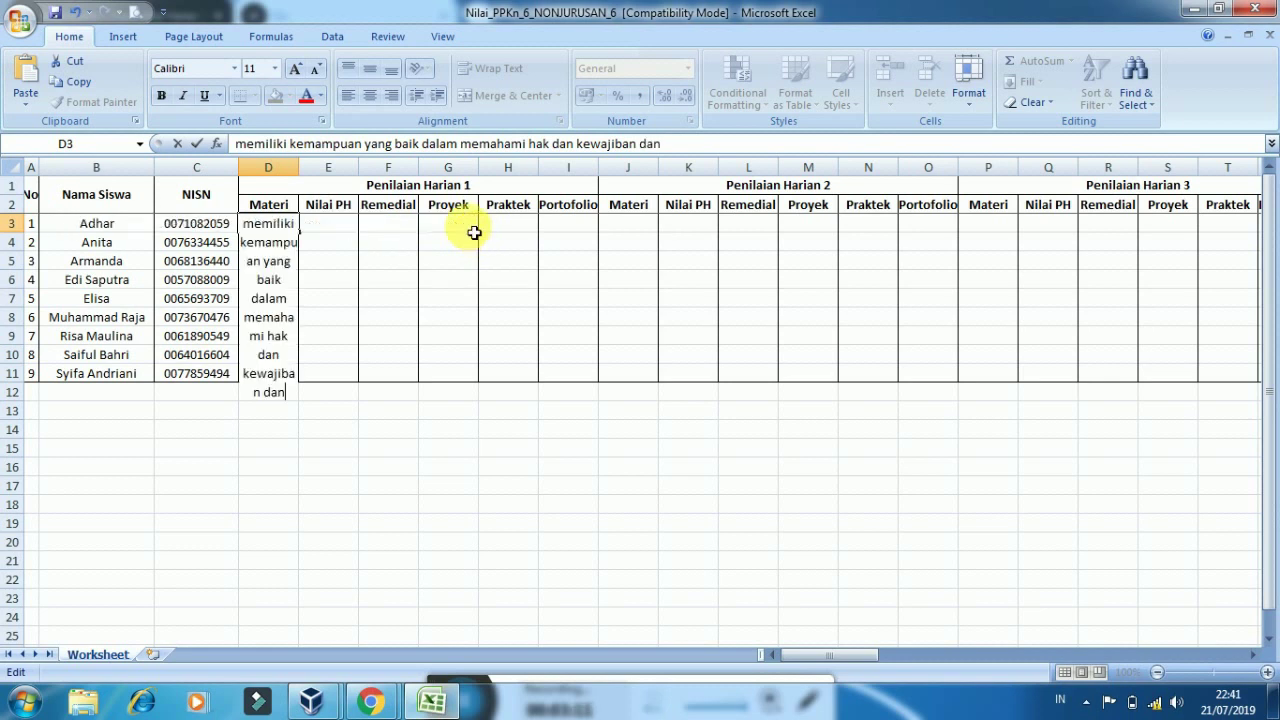
text( tanggung)
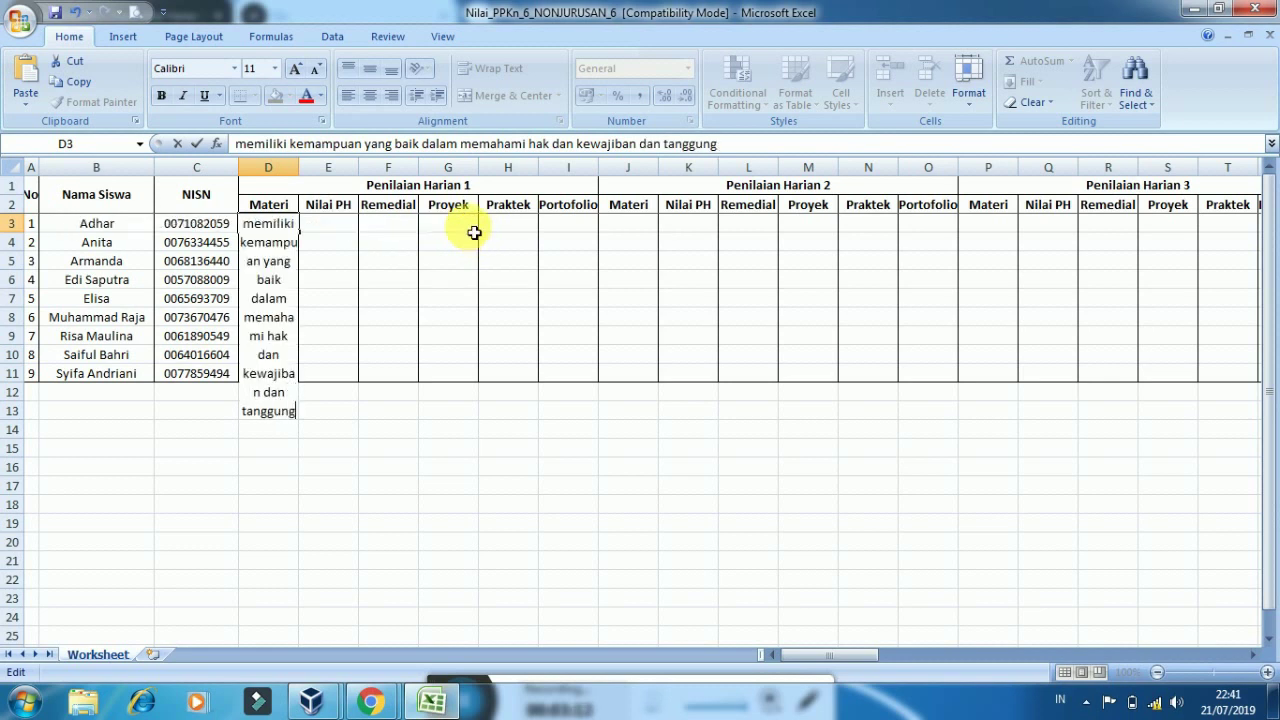
text( jawab)
click(346, 237)
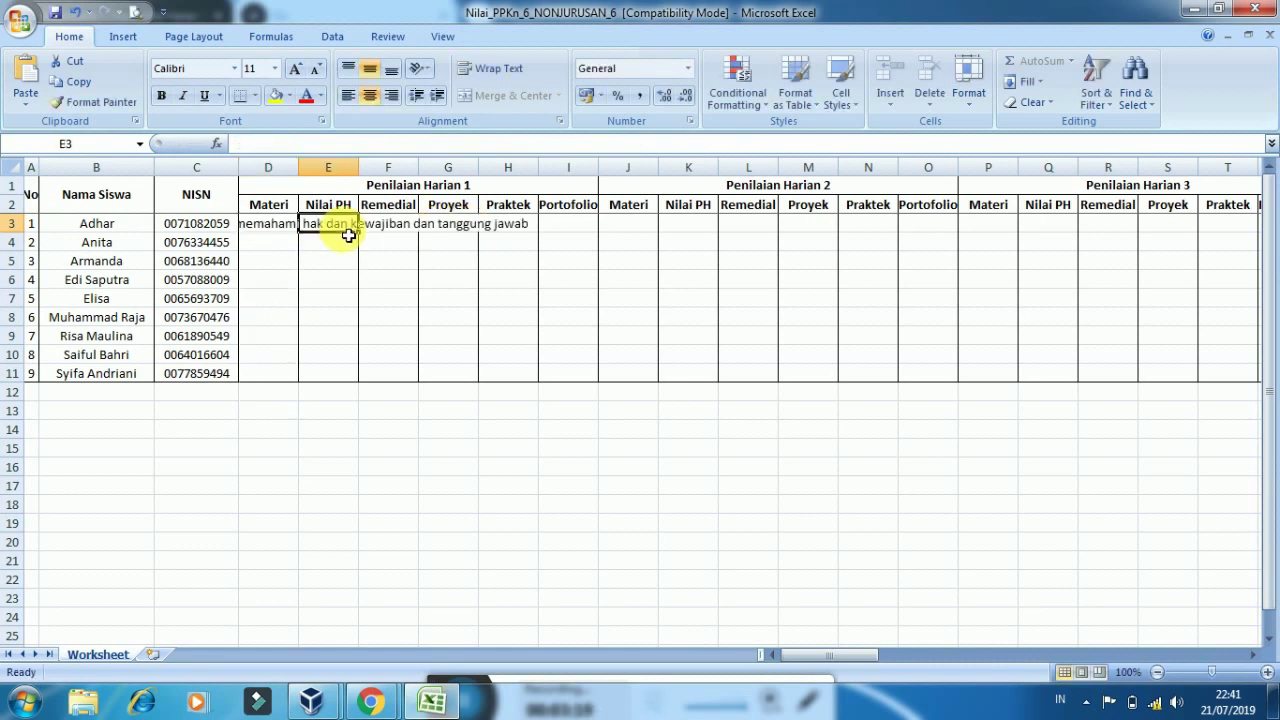
Enter Nilai PH scores 90 in E11, 85 in E5 and 80 in E6
click(323, 378)
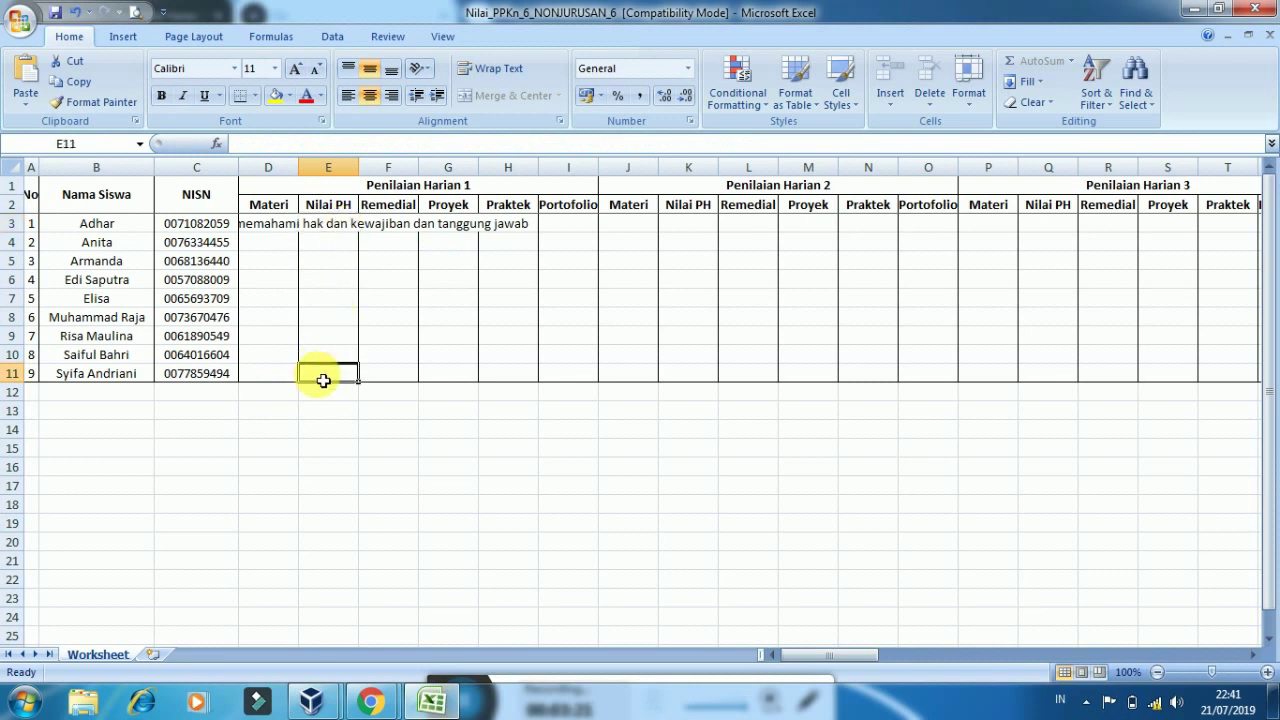
text(9)
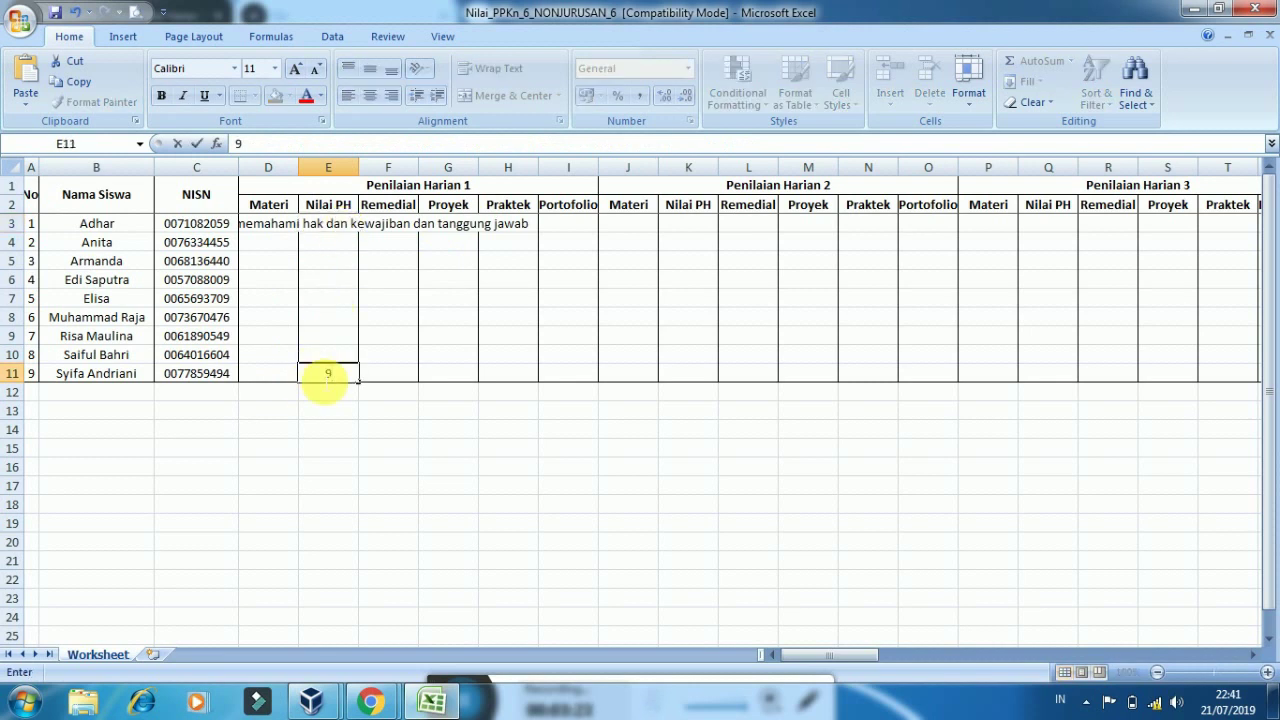
text(0)
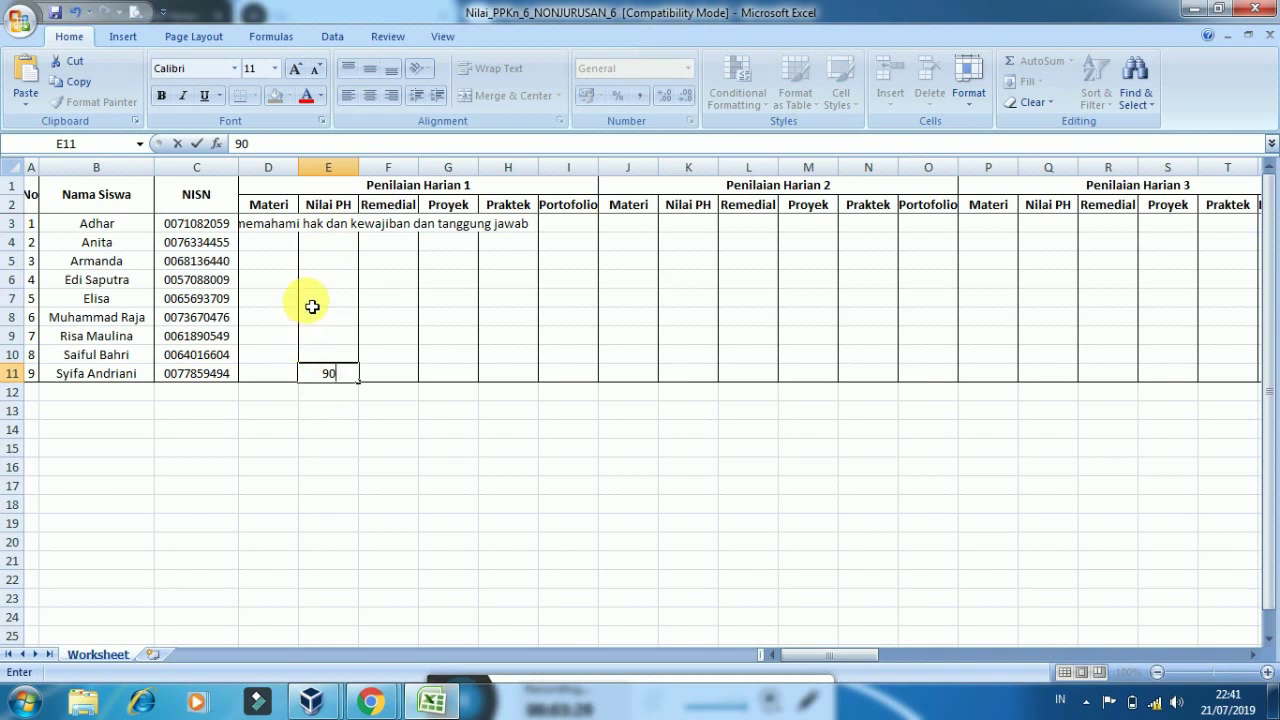
click(323, 260)
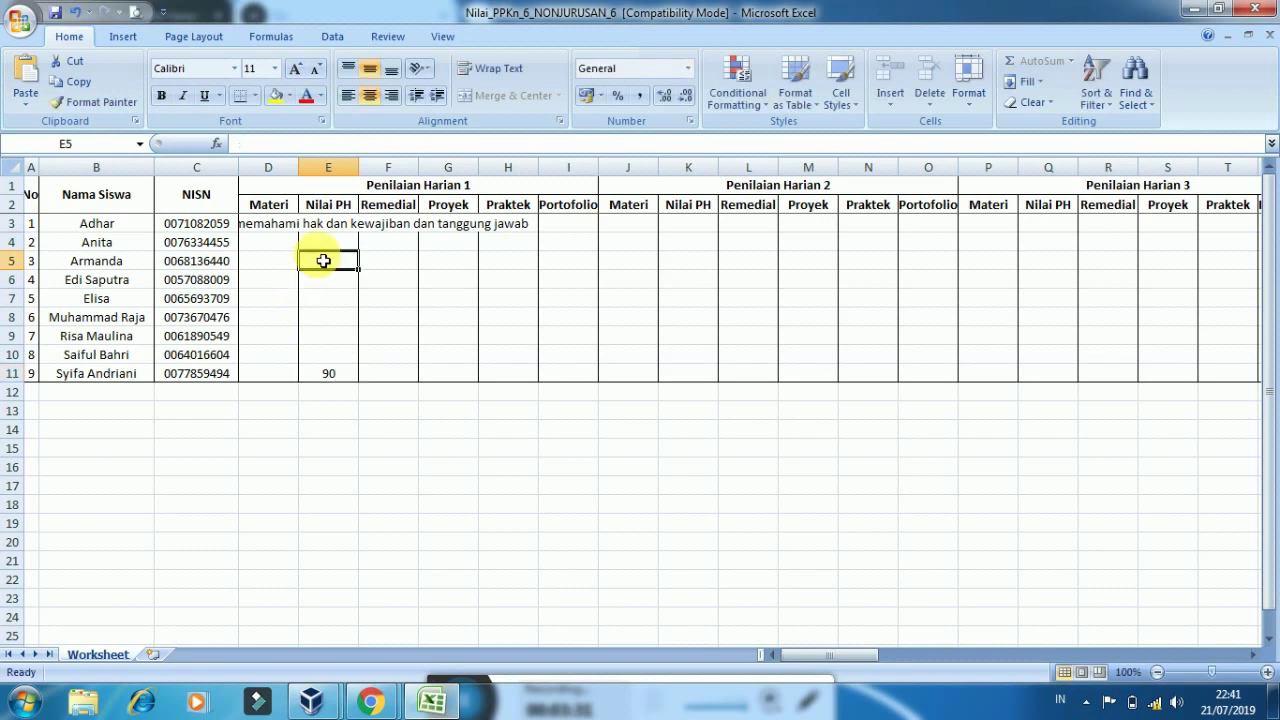
text(85)
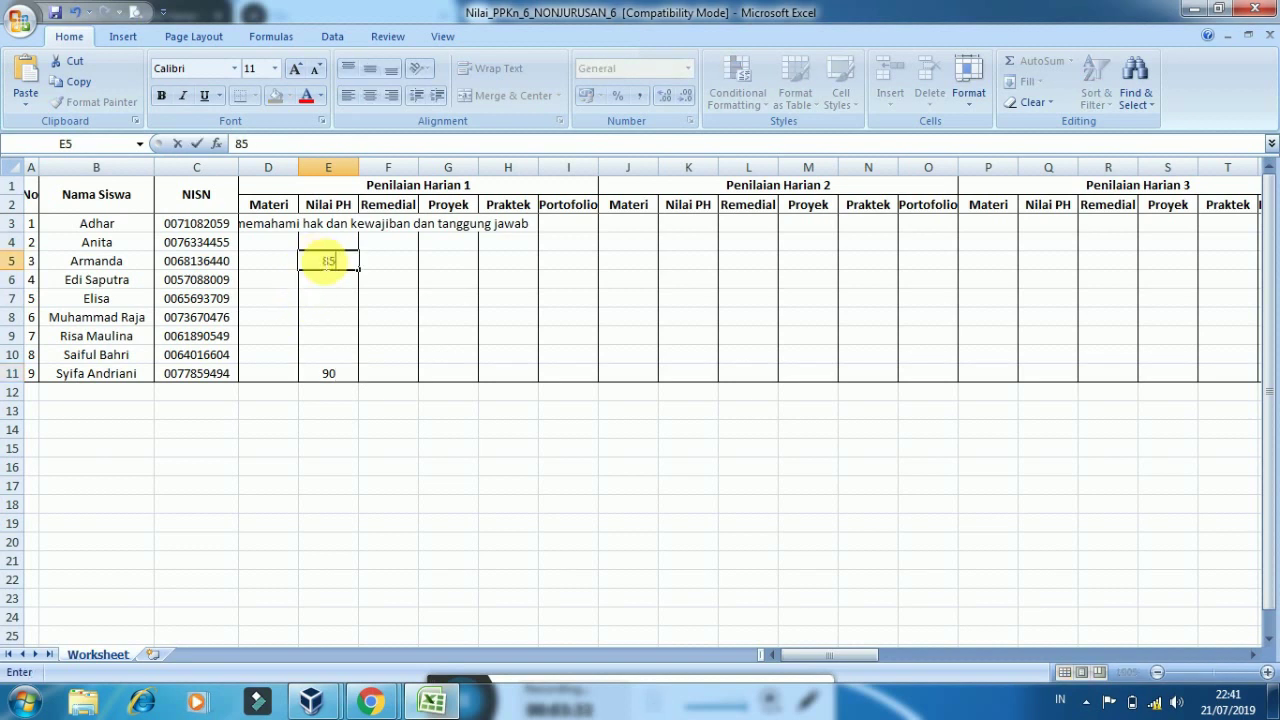
click(318, 288)
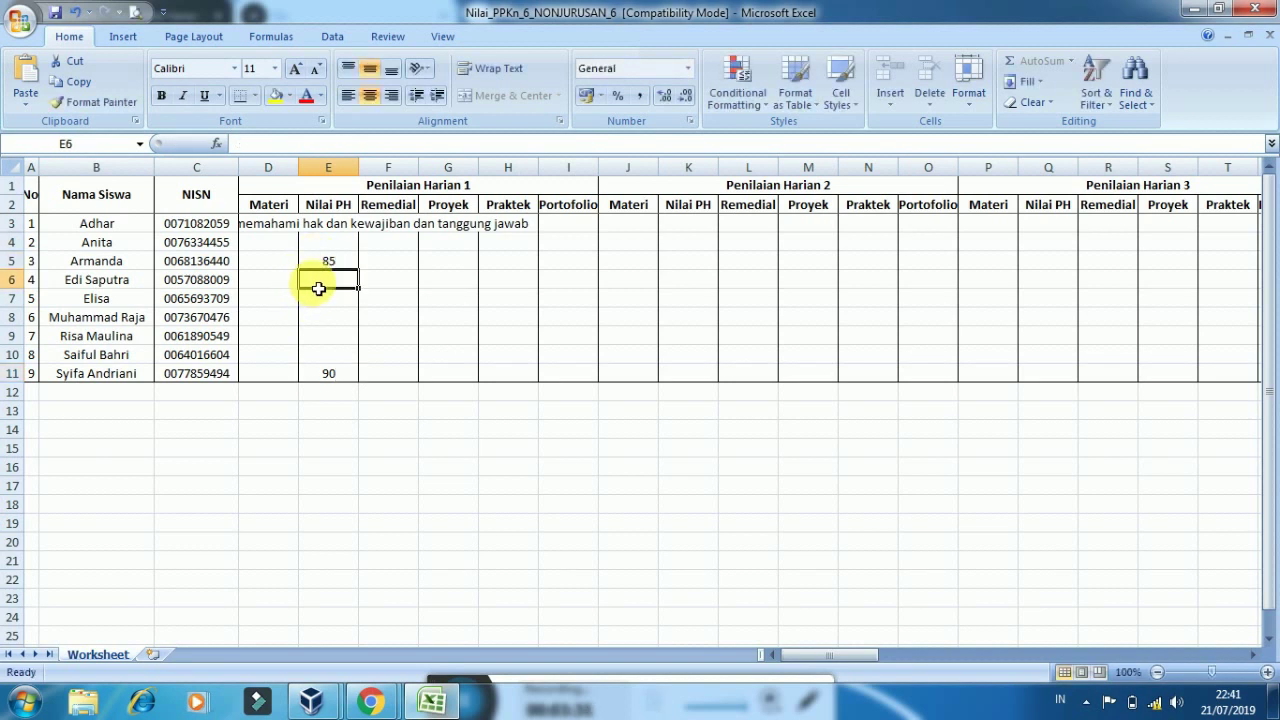
text(80)
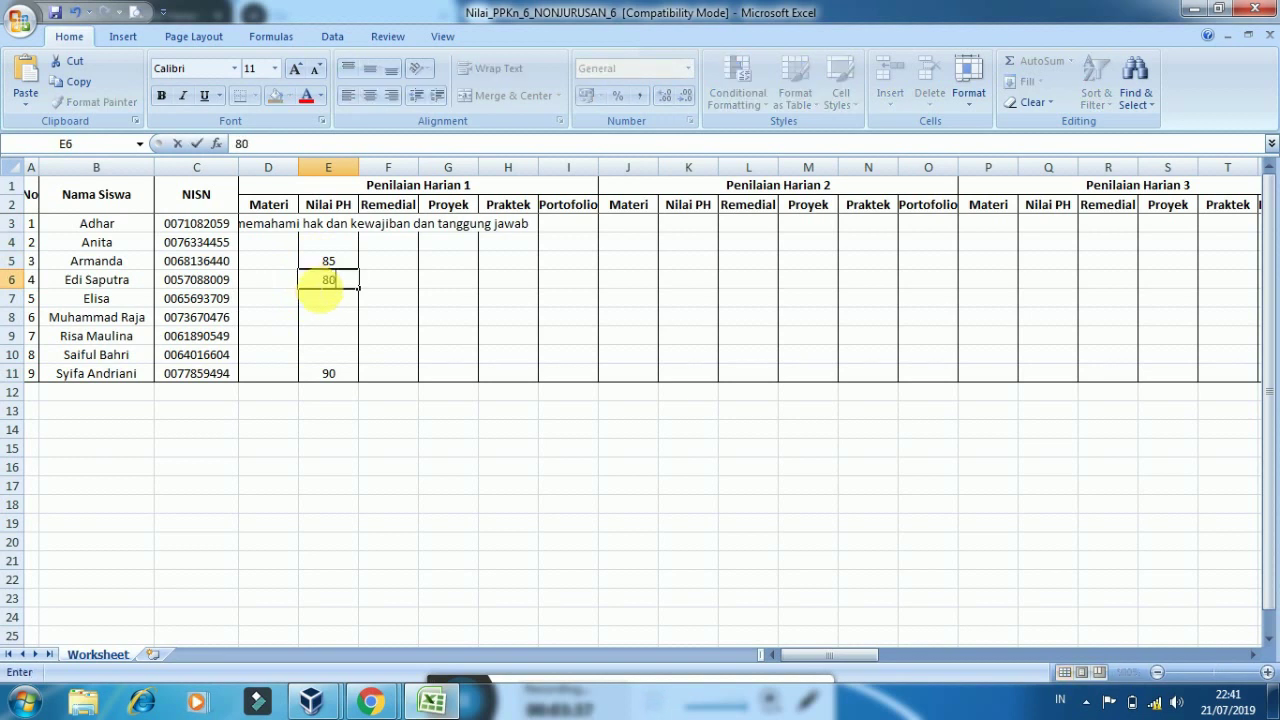
click(328, 247)
Fill the remaining Nilai PH cells E3, E4 and E7–E10 with 70
click(328, 225)
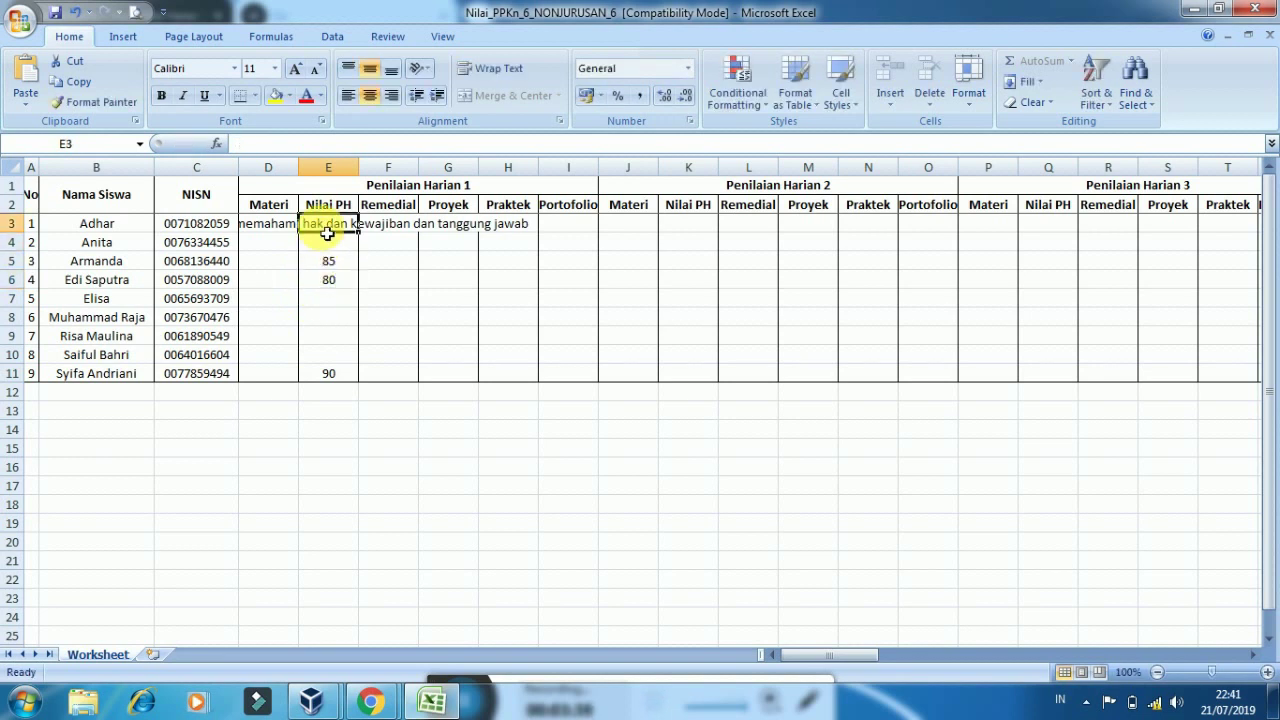
text(70)
click(328, 243)
text(70)
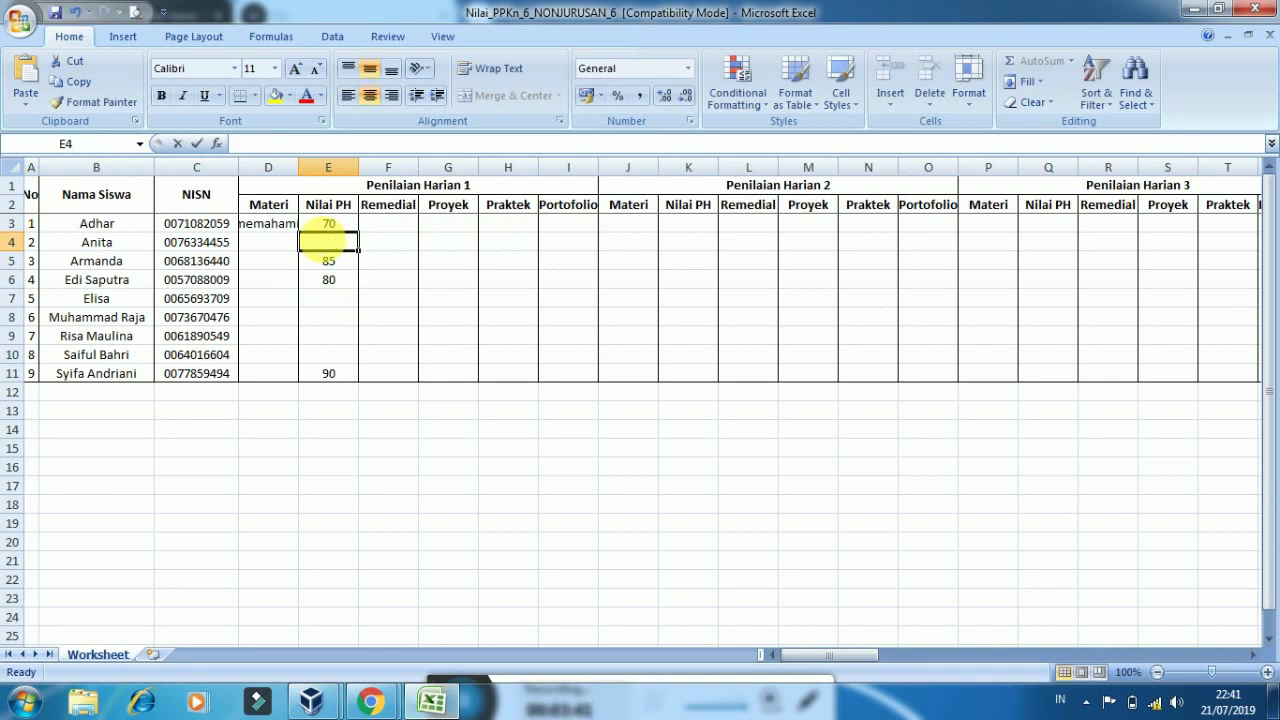
click(330, 304)
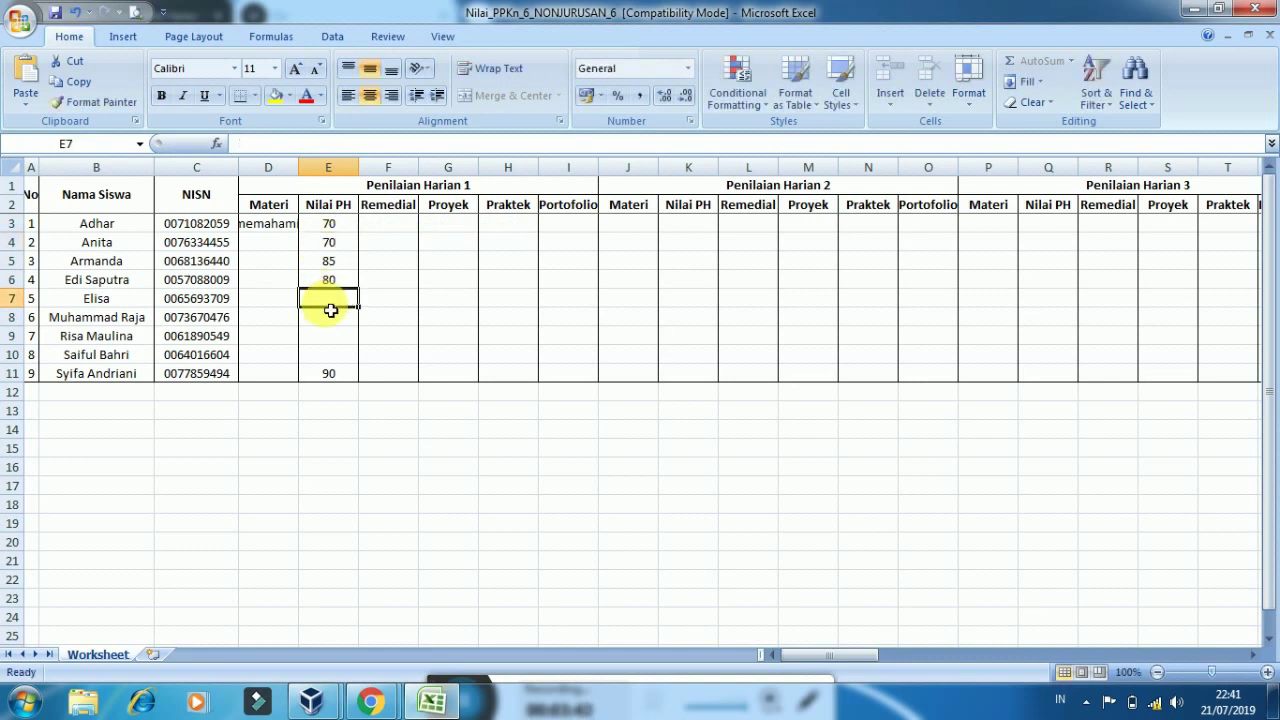
text(70)
click(330, 318)
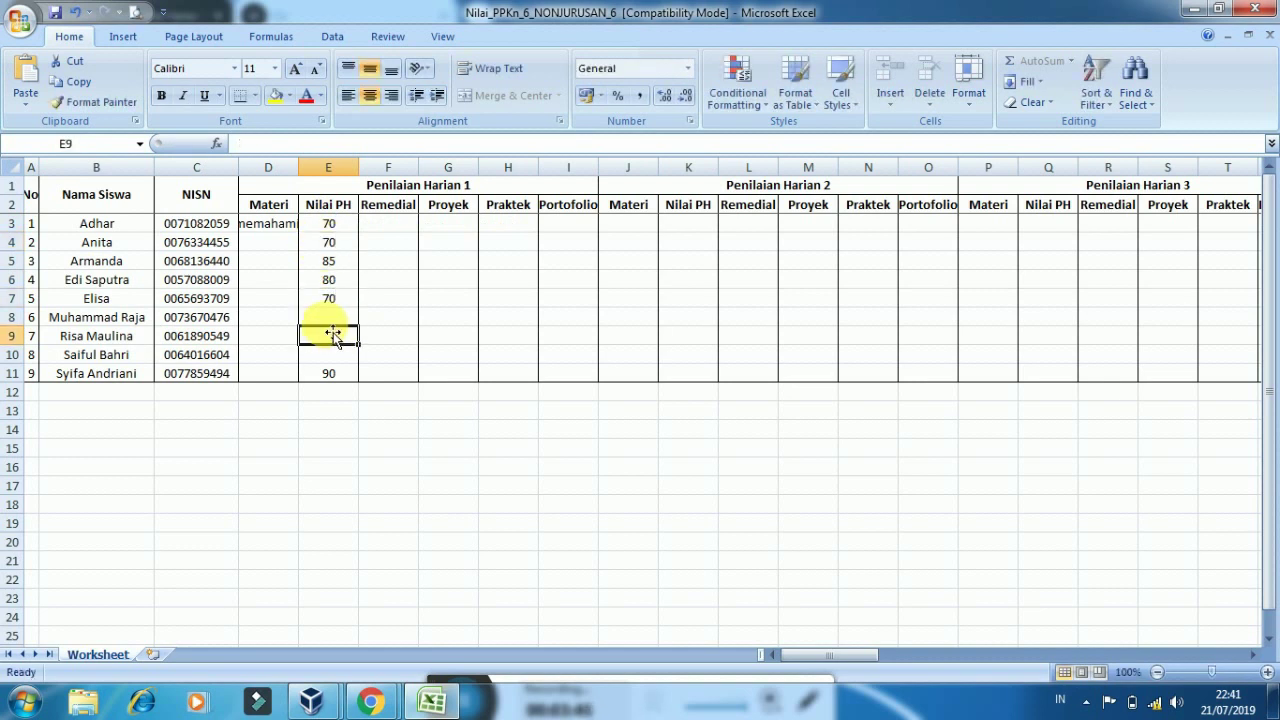
text(70)
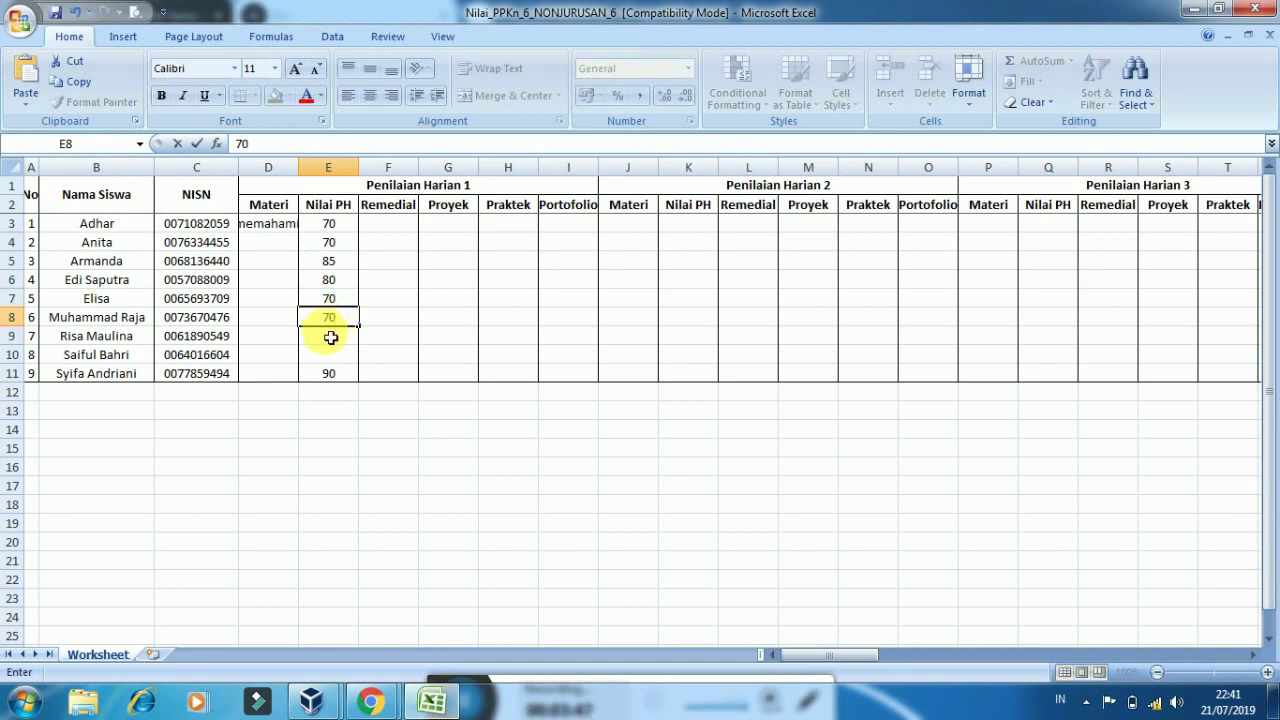
click(330, 337)
text(70)
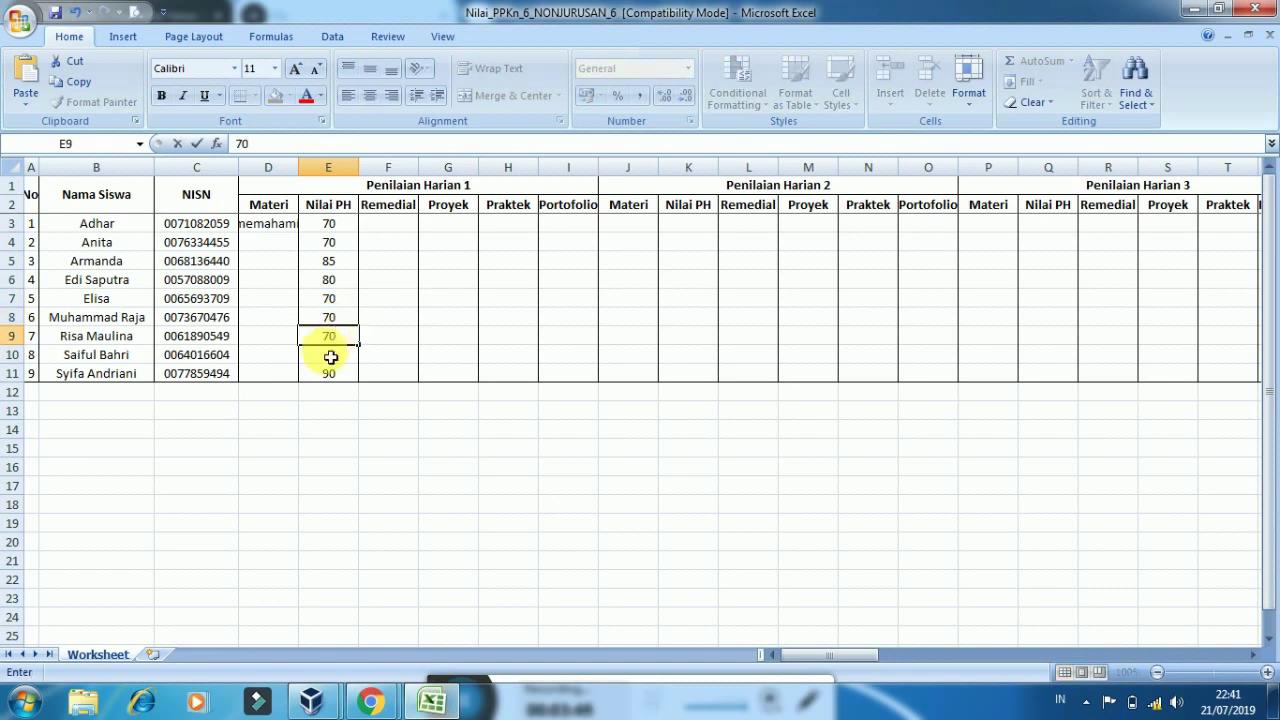
click(330, 355)
text(70)
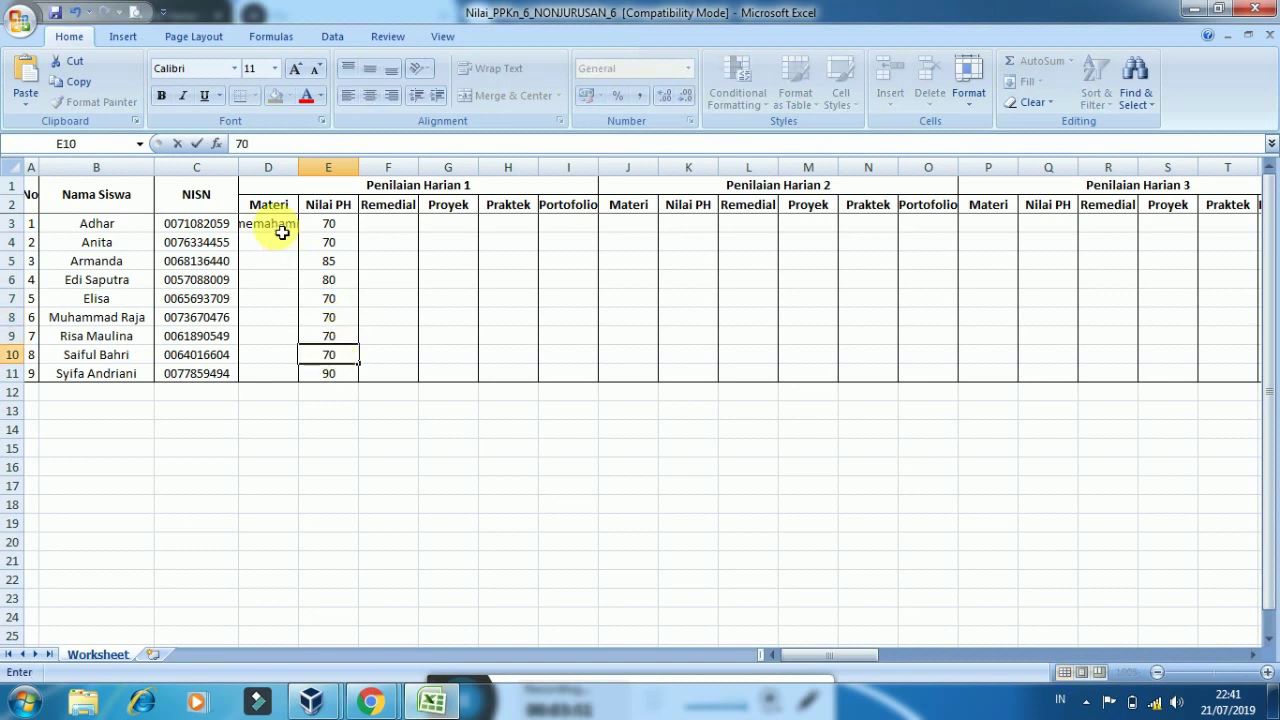
click(280, 226)
Fill D3's Materi text down to D11 and copy Nilai PH into Proyek, Praktek, Portofolio
drag(305, 240, 300, 376)
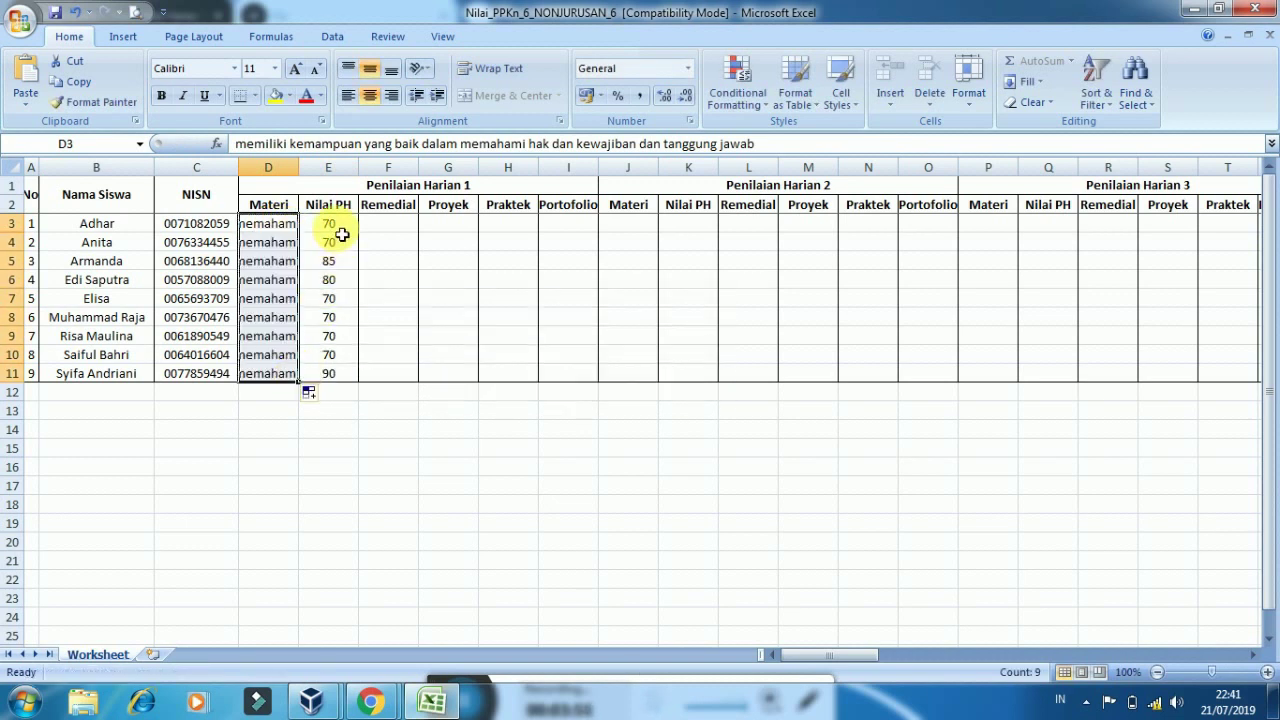
drag(337, 228, 342, 373)
key(ctrl+c)
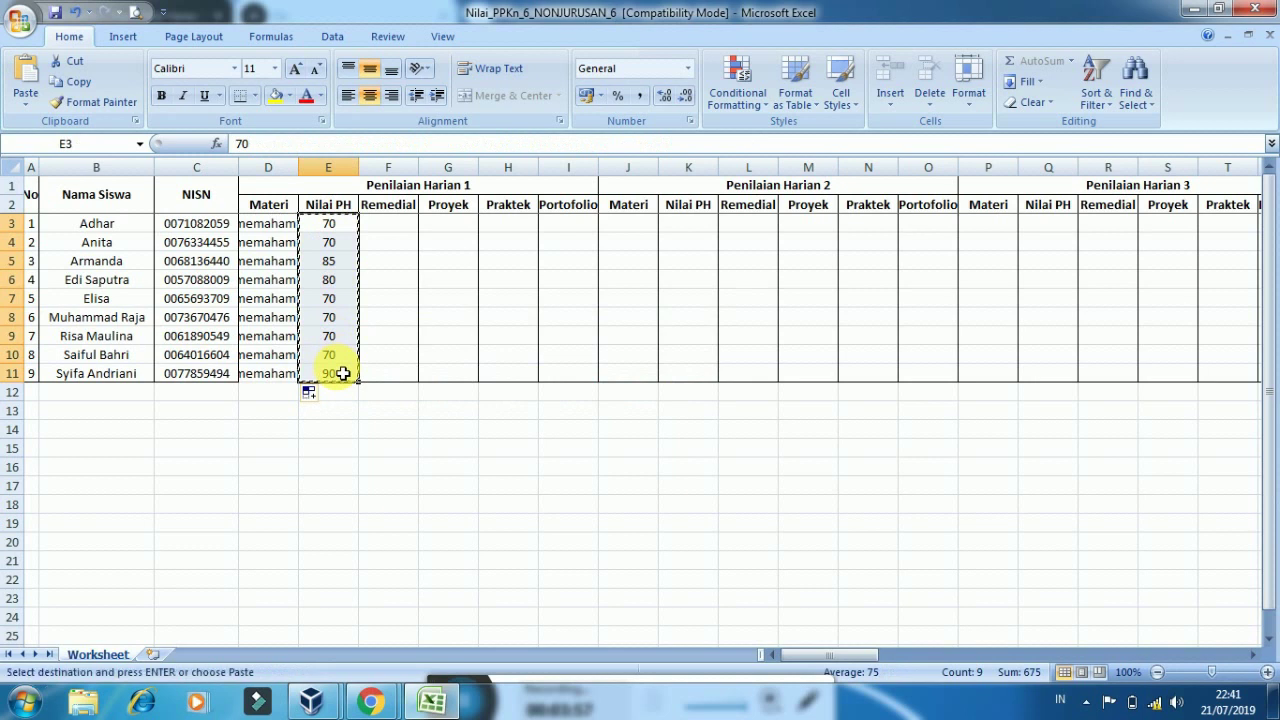
drag(457, 228, 580, 371)
key(ctrl+v)
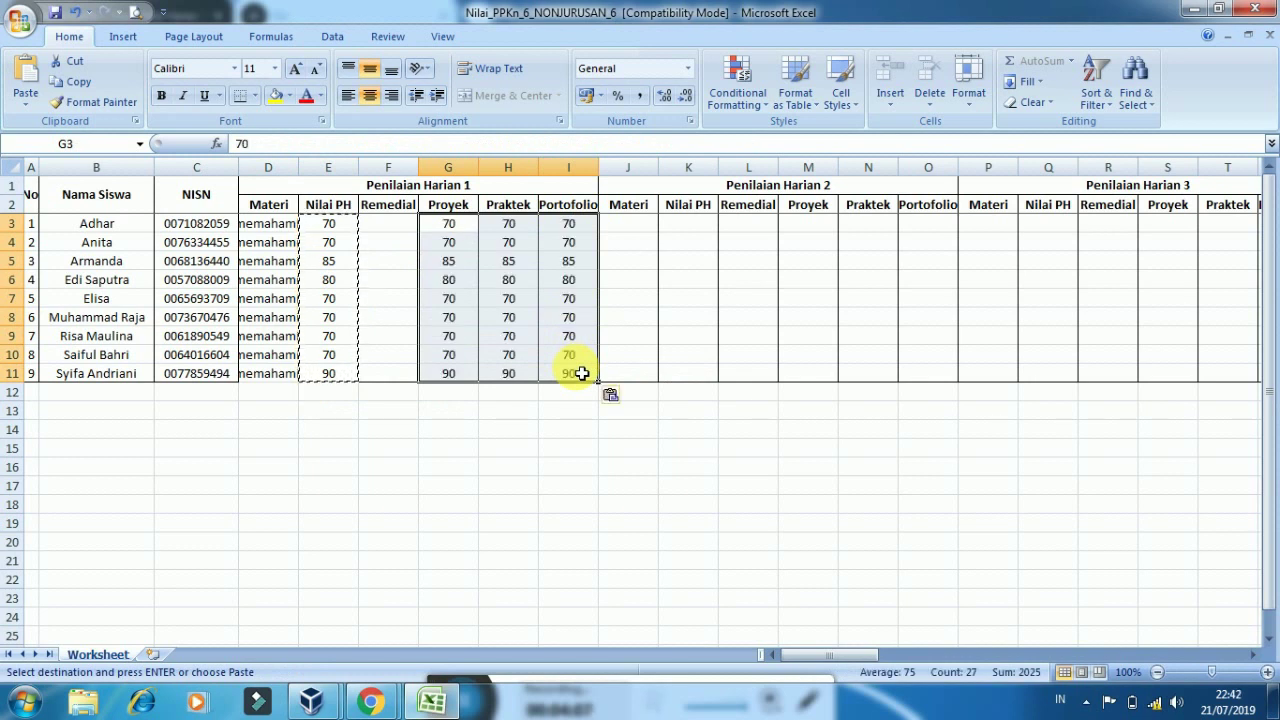
Paste the Penilaian Harian 1 scores E3:I11 into Penilaian Harian 2 (K3:O11)
drag(337, 229, 566, 379)
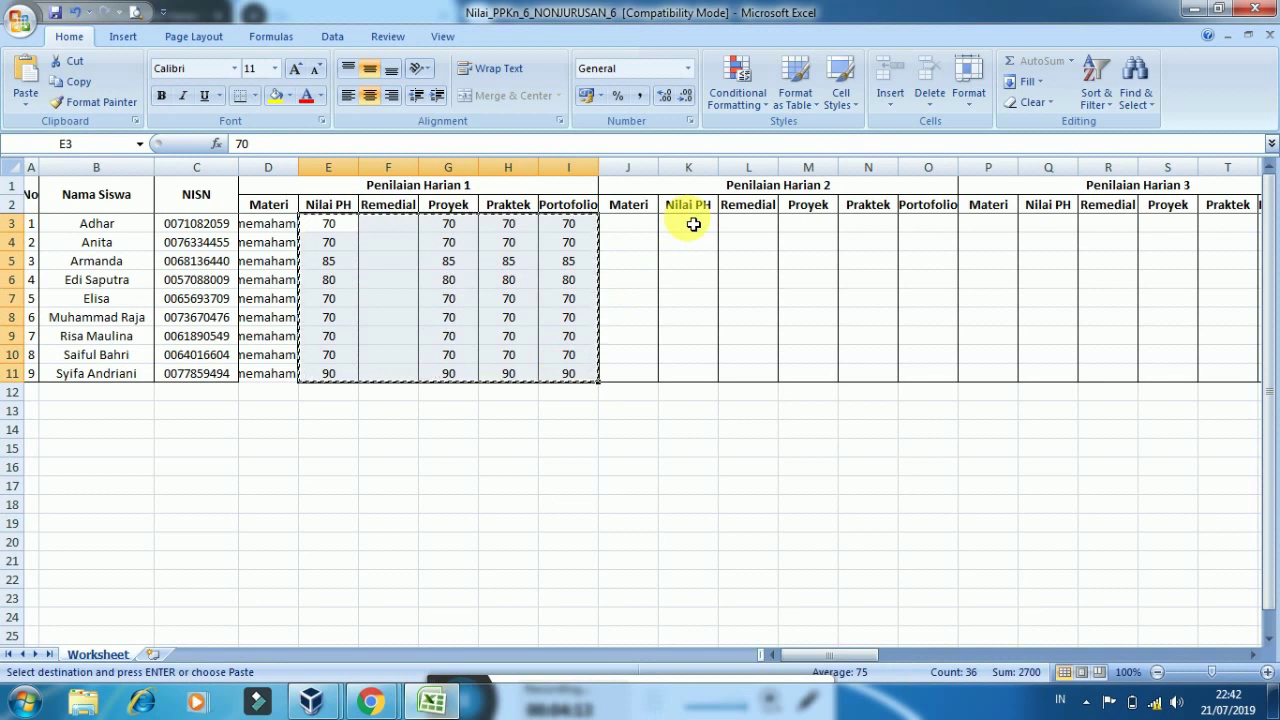
drag(693, 224, 856, 234)
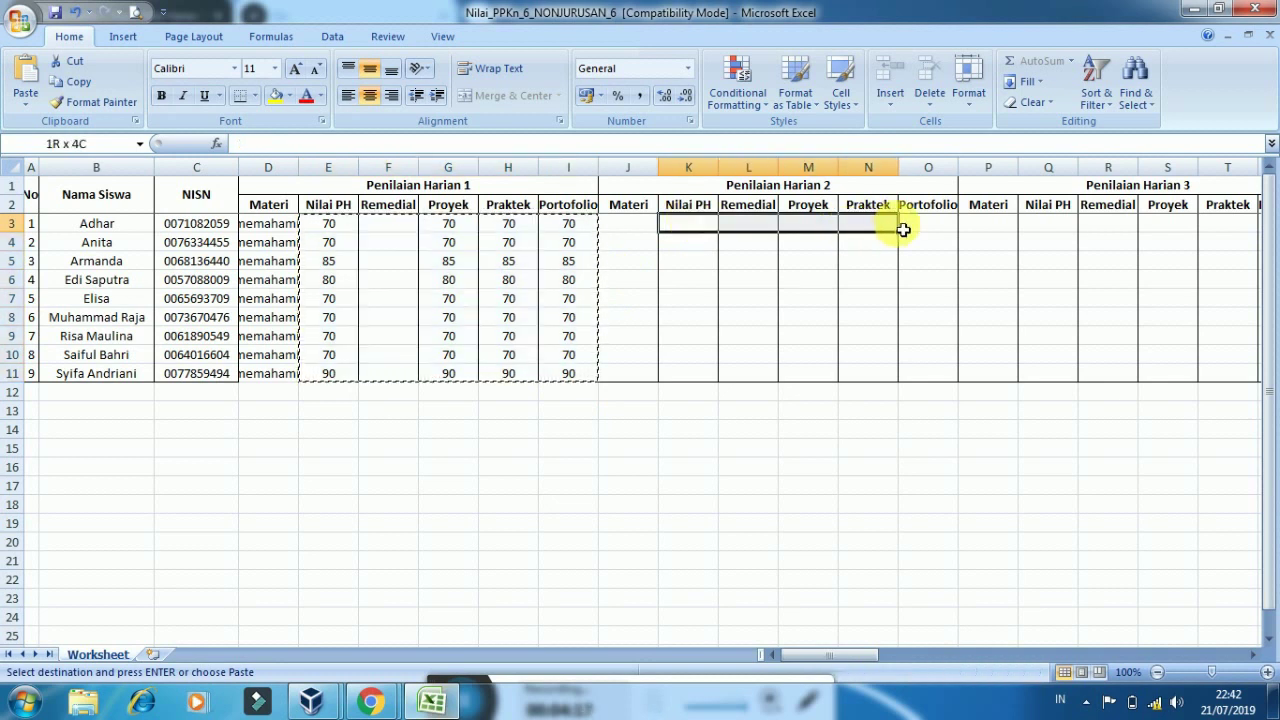
drag(903, 230, 1034, 375)
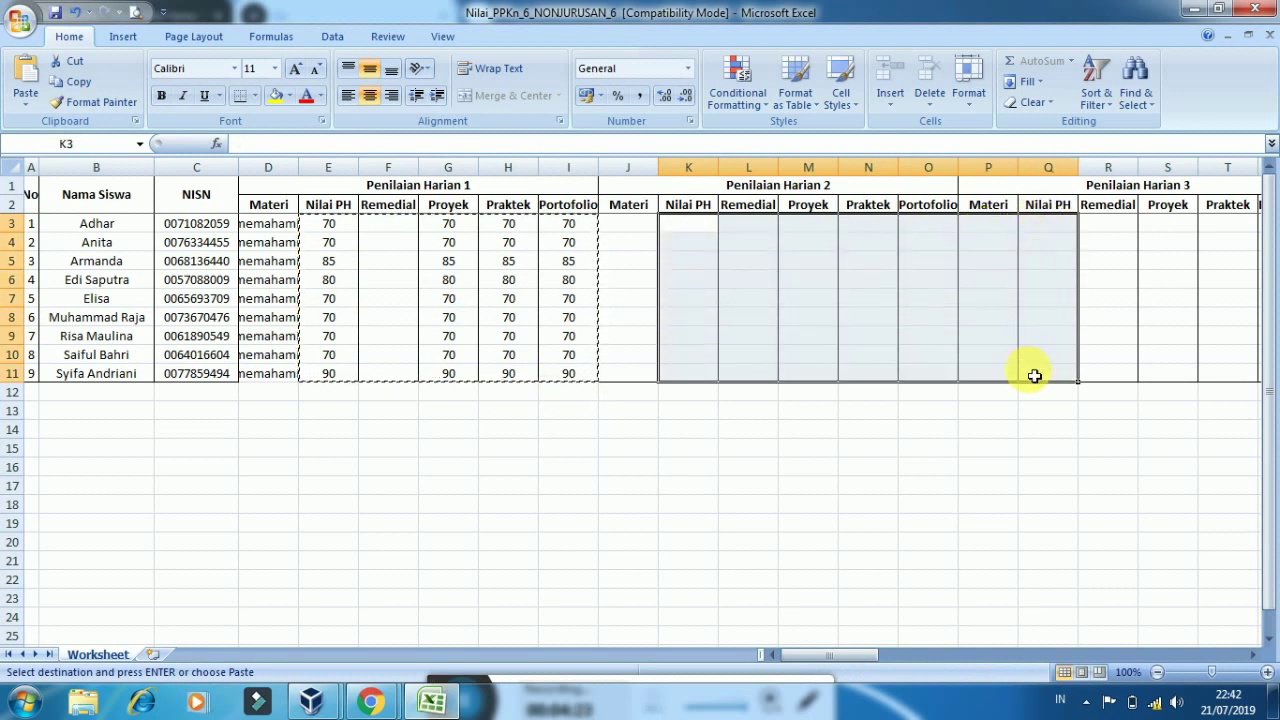
key(ctrl+v)
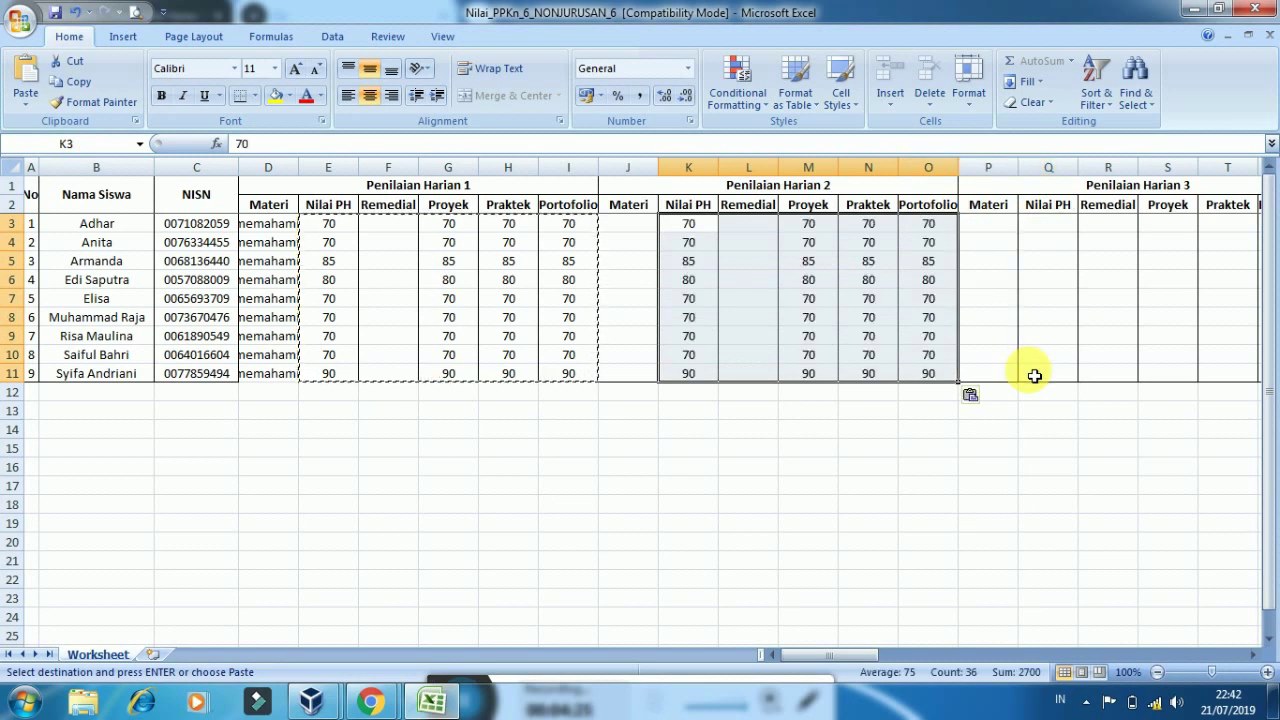
Enter 'sengat tempil dalam memahami hak' as the Materi text in J3
click(632, 227)
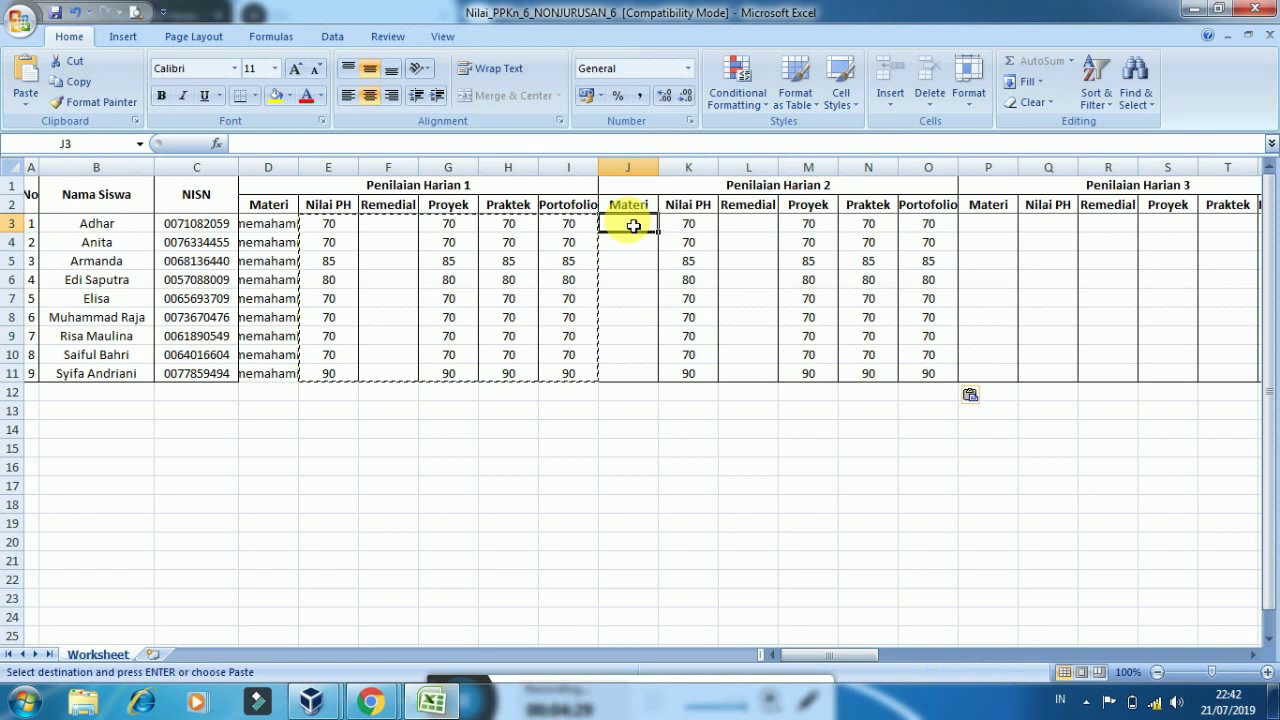
text(sengat)
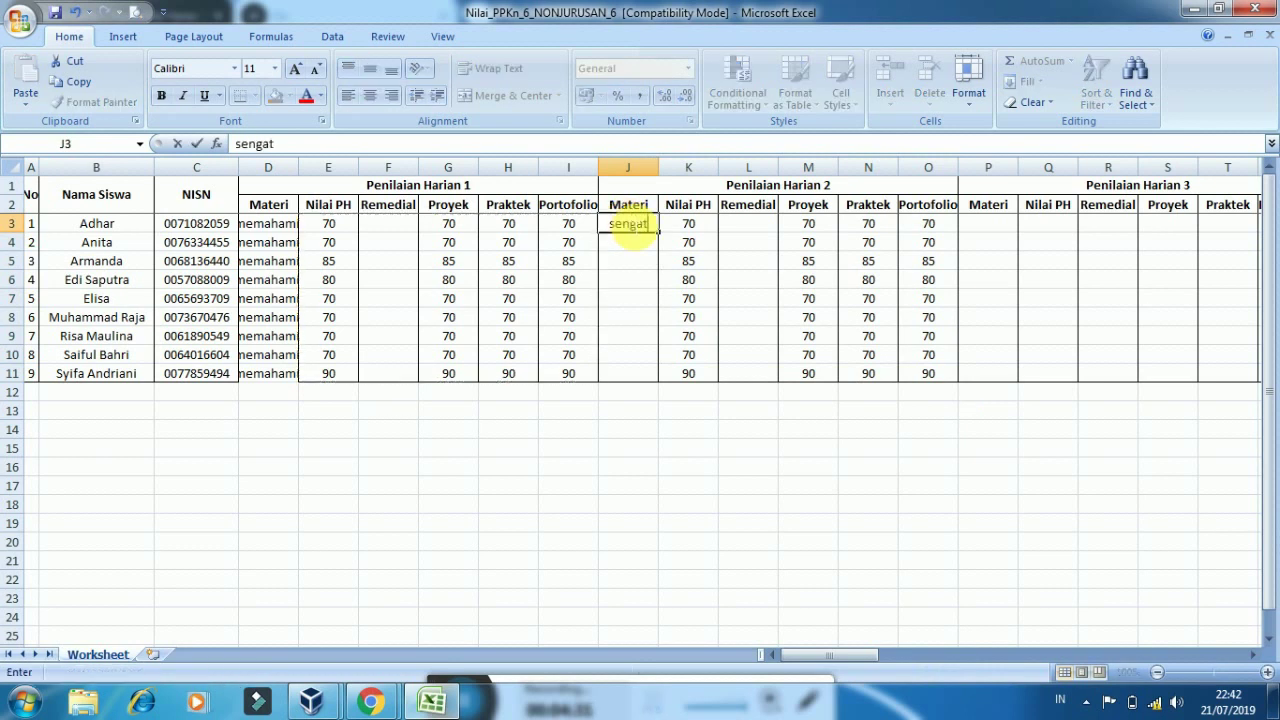
text( tempil)
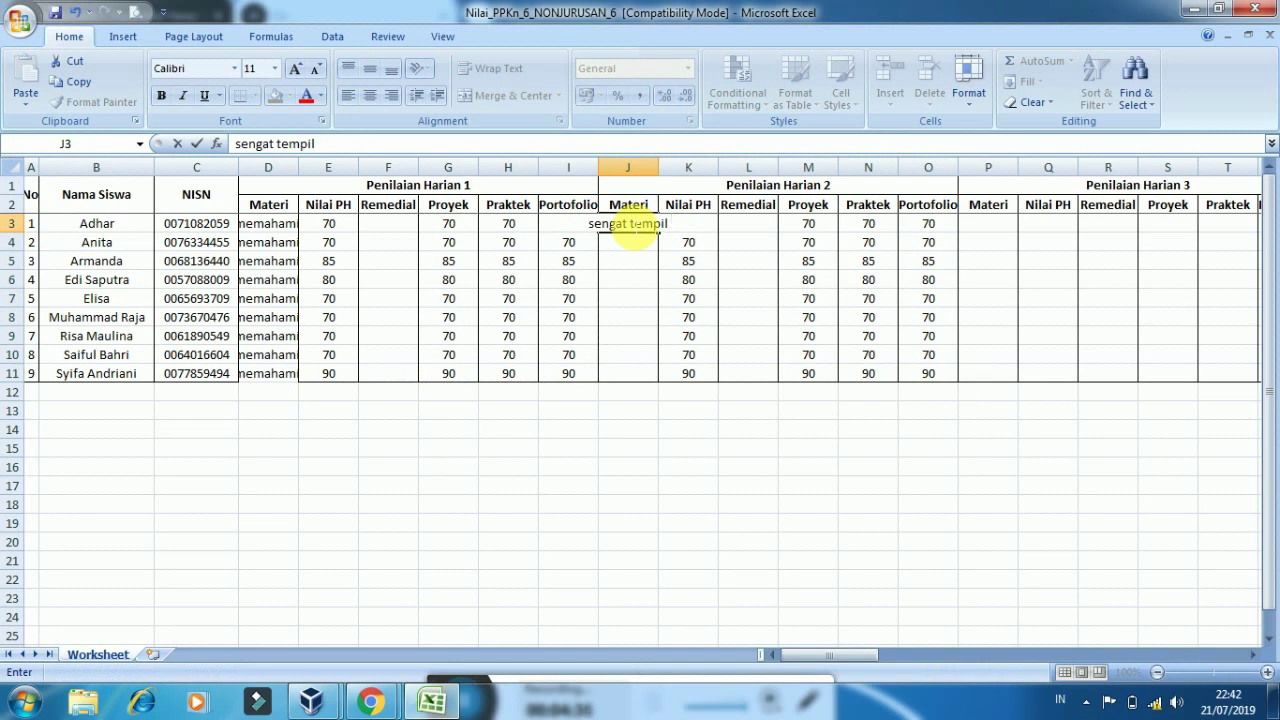
text( dalam)
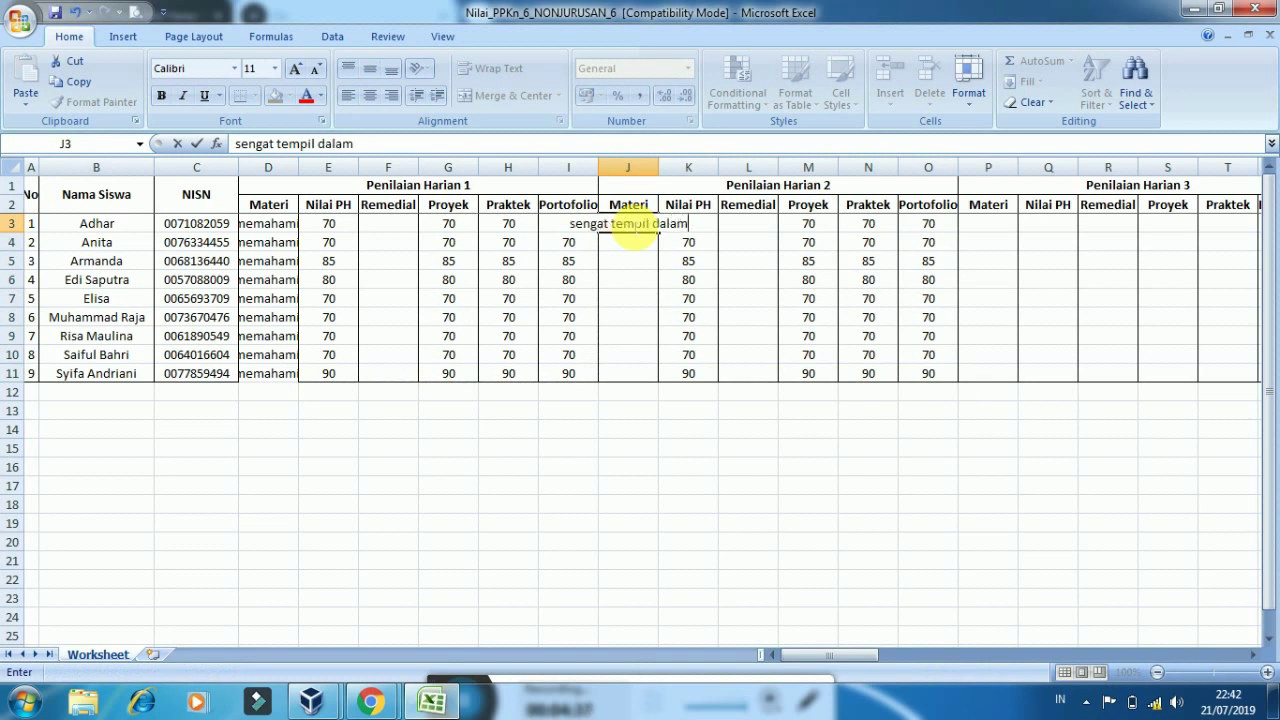
text( memahai)
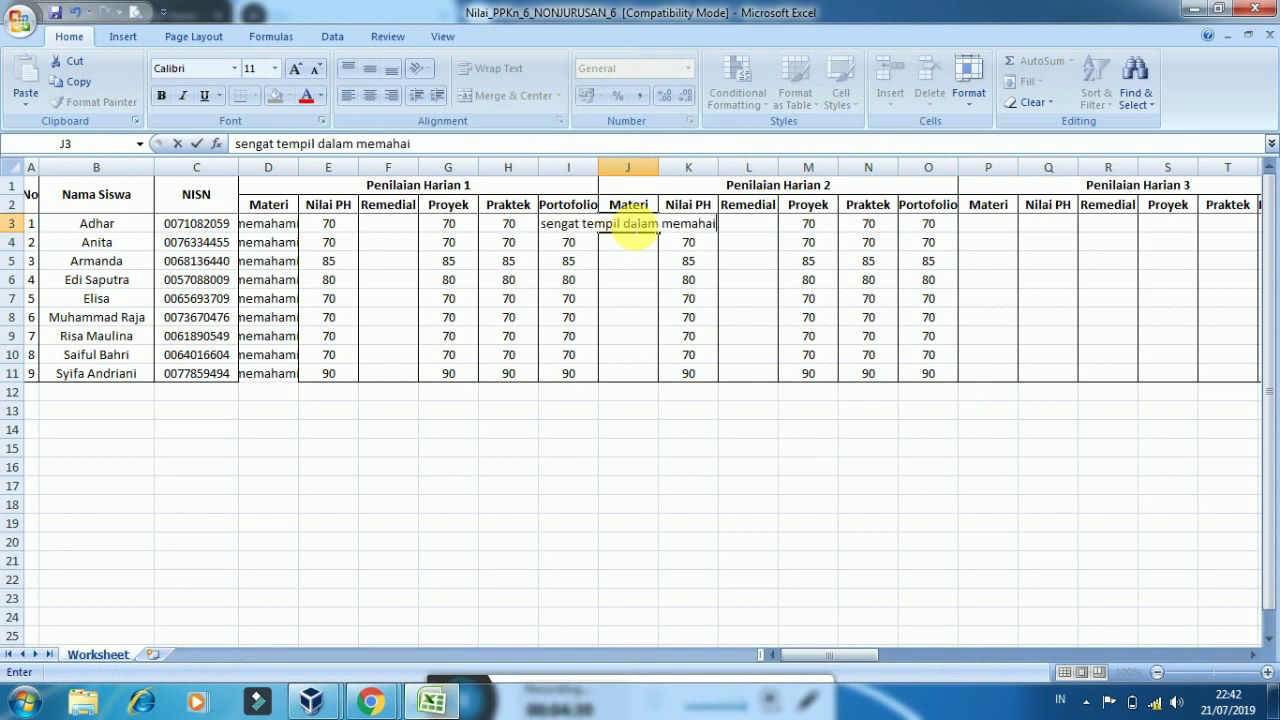
key(BackSpace)
text(mi)
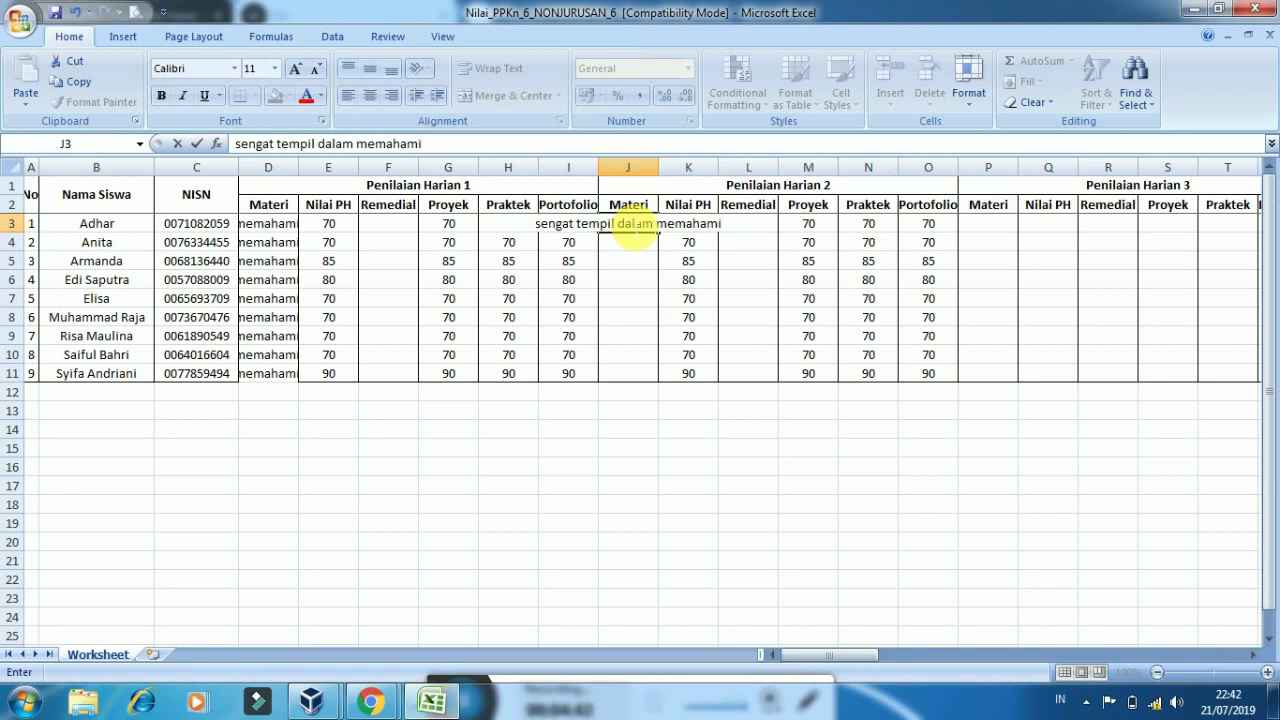
text( hak)
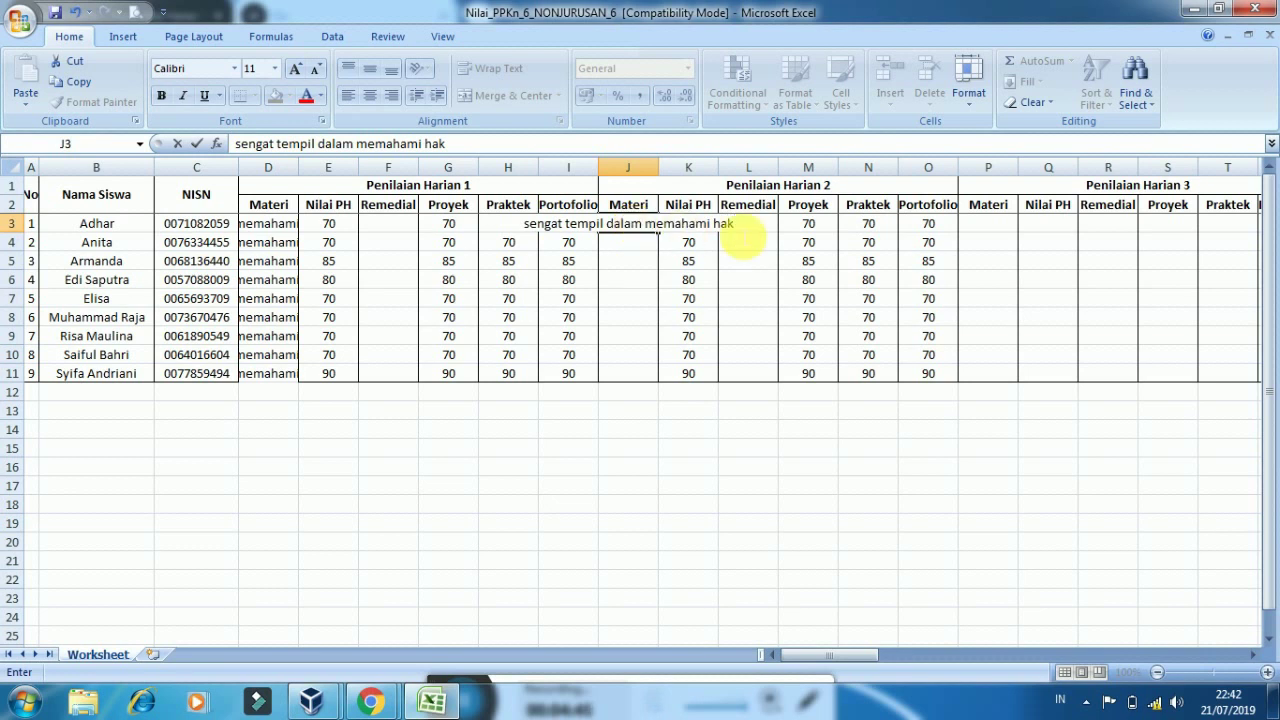
click(663, 264)
Fill J3's Materi text down through J11 and clear the copy marquee
click(651, 228)
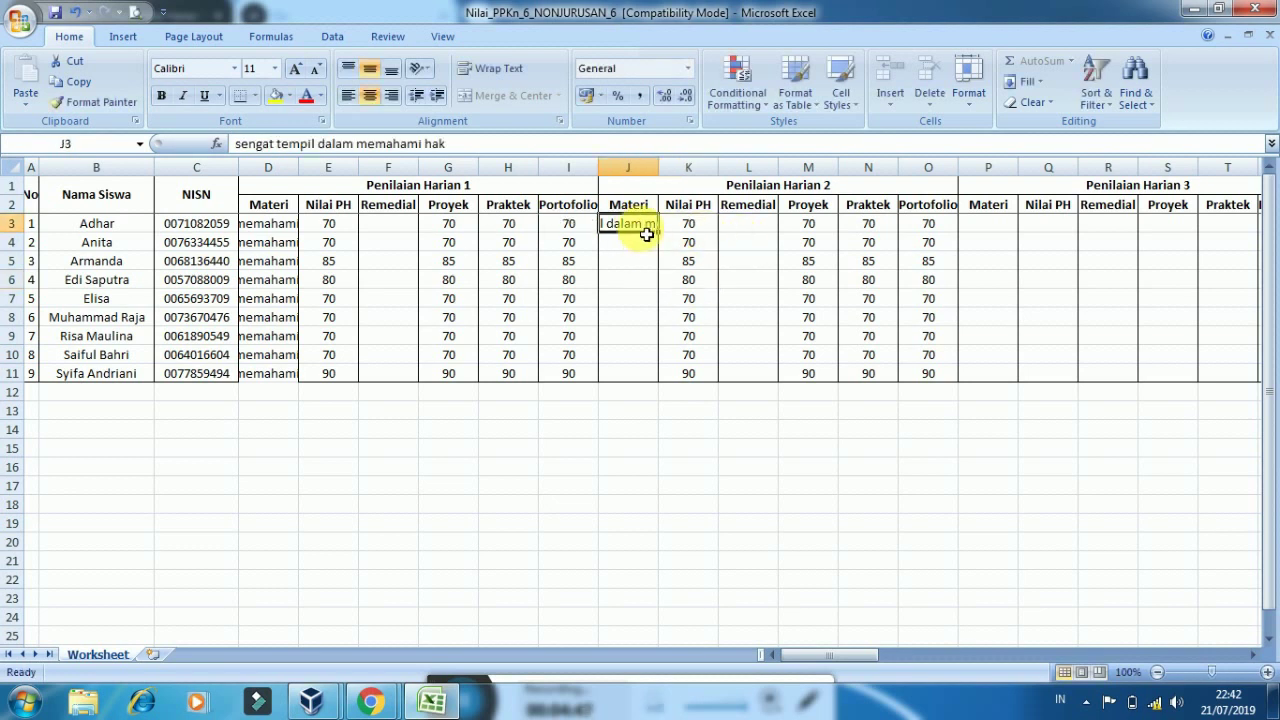
drag(659, 233, 661, 381)
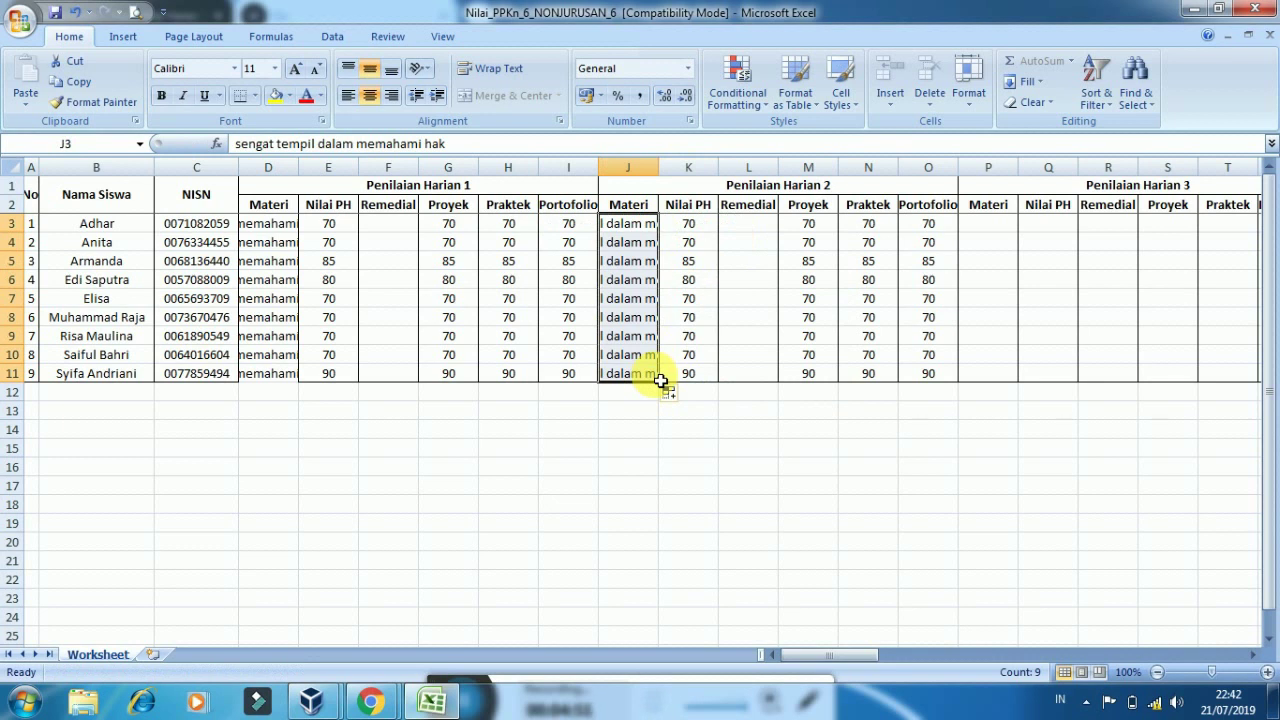
key(ctrl+c)
click(645, 339)
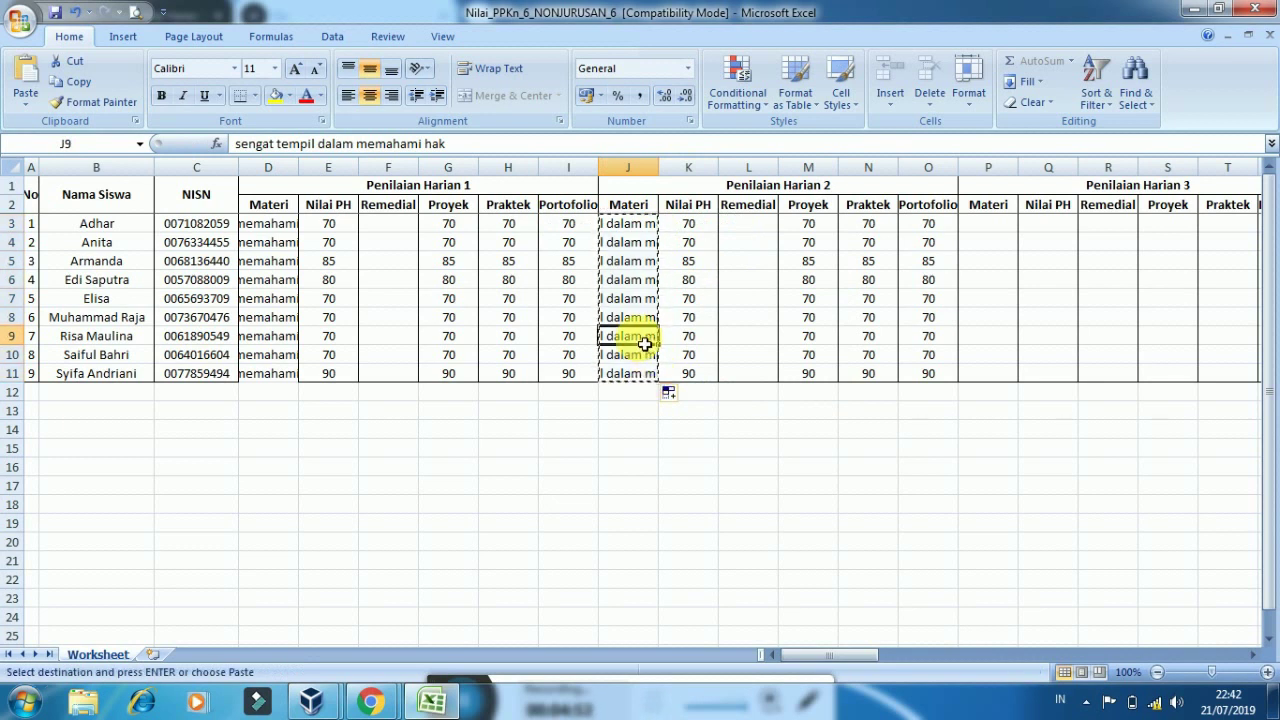
key(Escape)
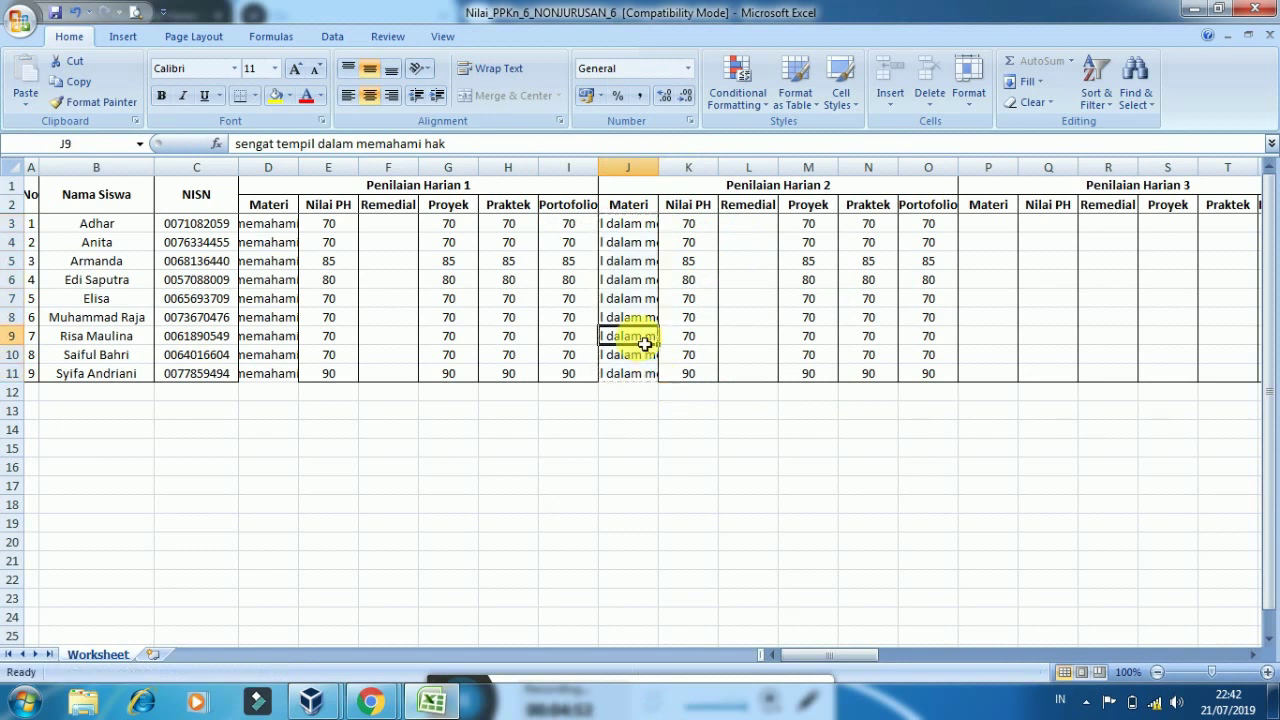
Return to Madrasahku's grade import form and browse for the Excel grades file
mouse_move(387, 700)
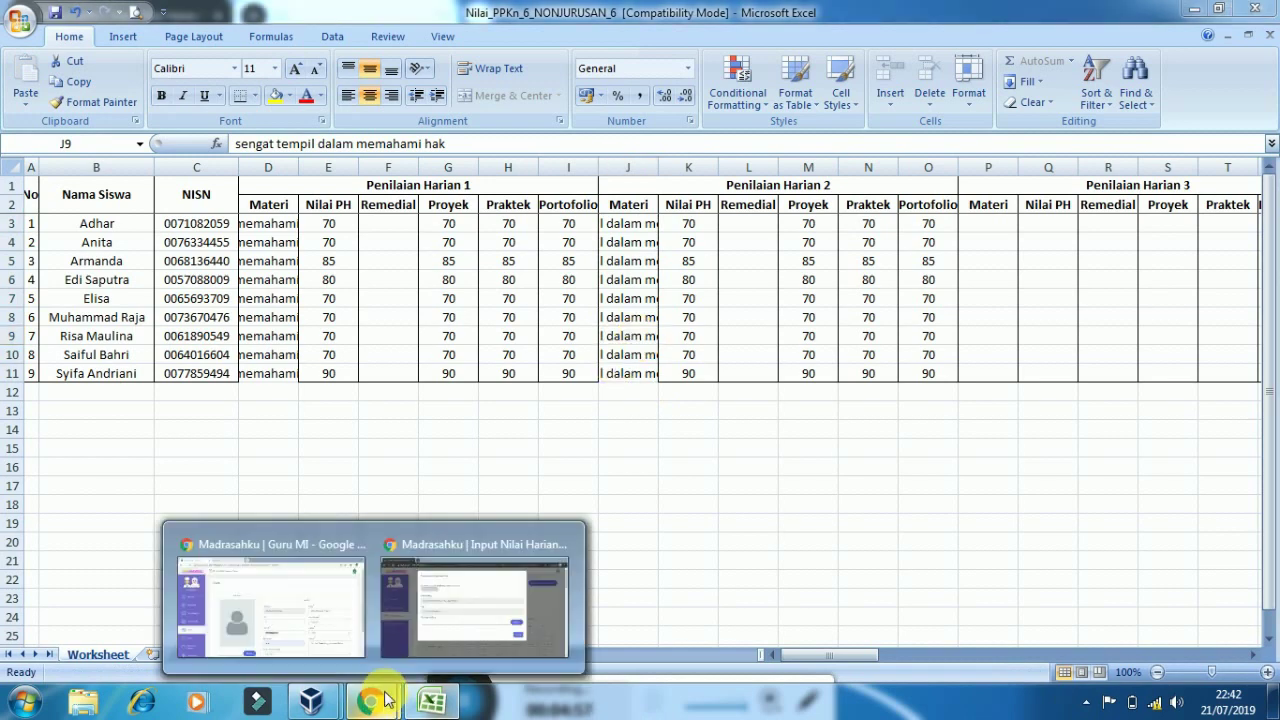
click(443, 545)
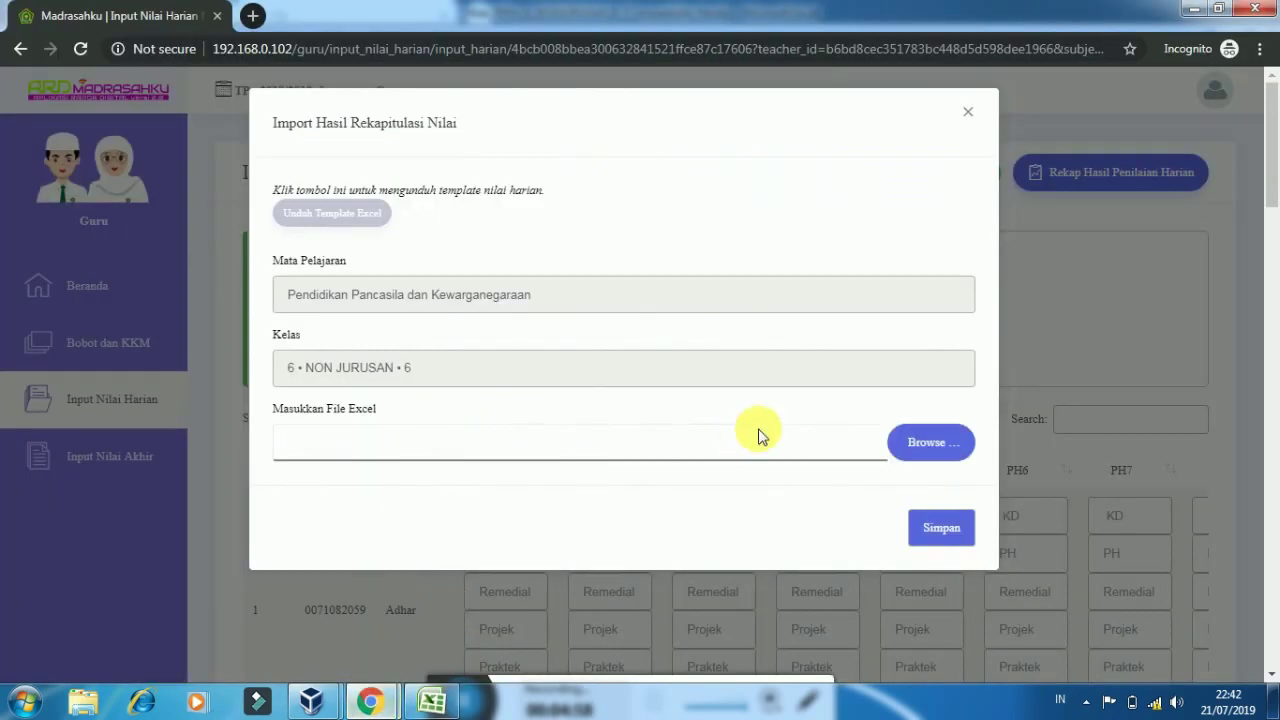
click(931, 447)
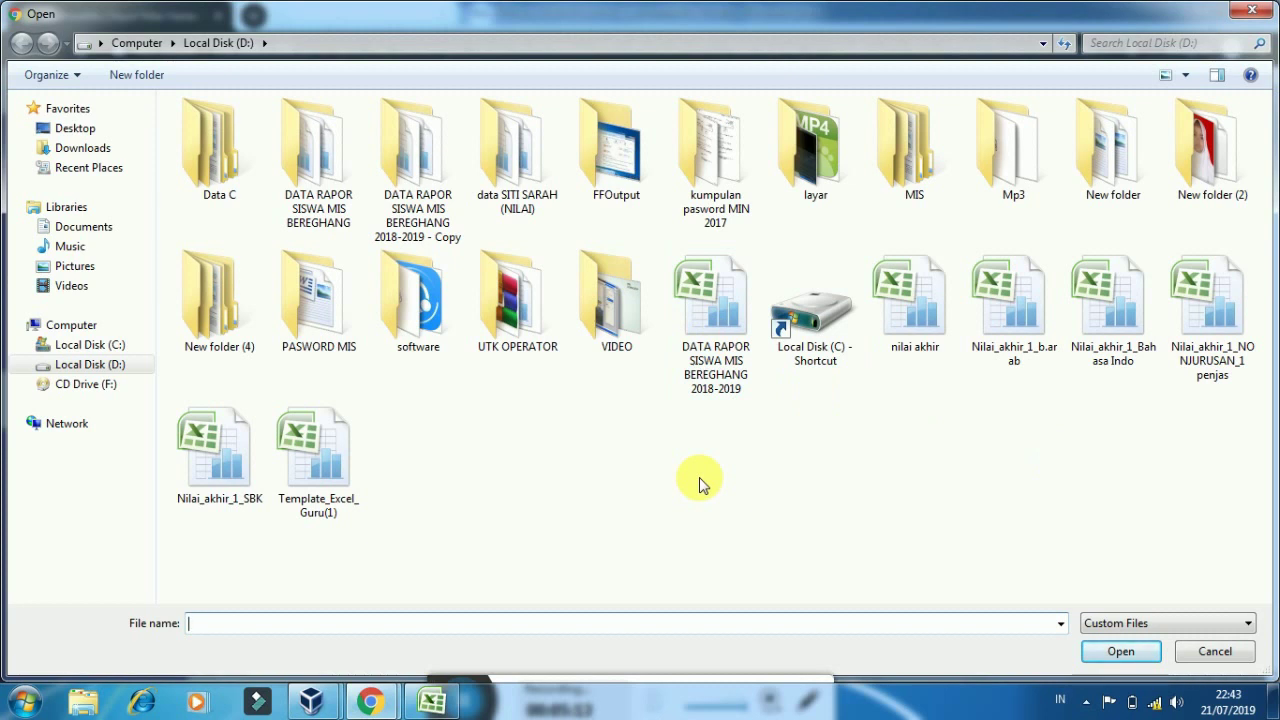
Attach Nilai_PPKn_6_NONJURUSAN_6 from the Downloads folder
click(86, 151)
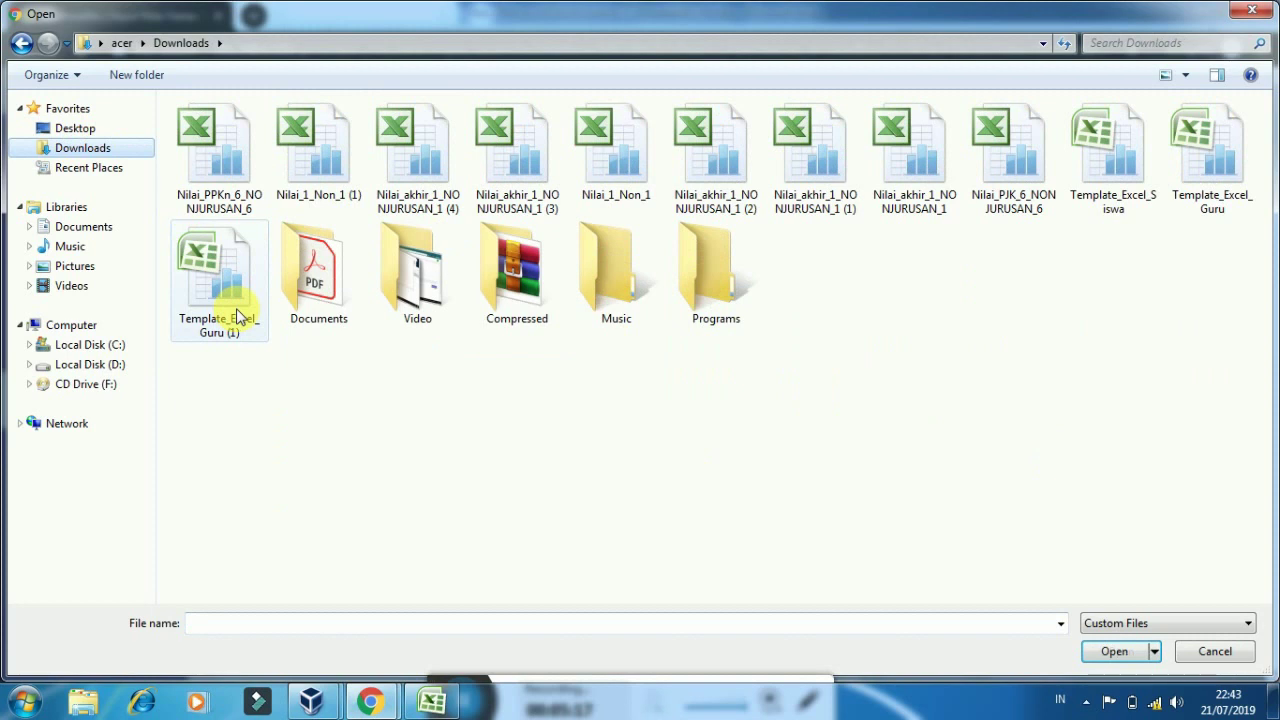
click(237, 200)
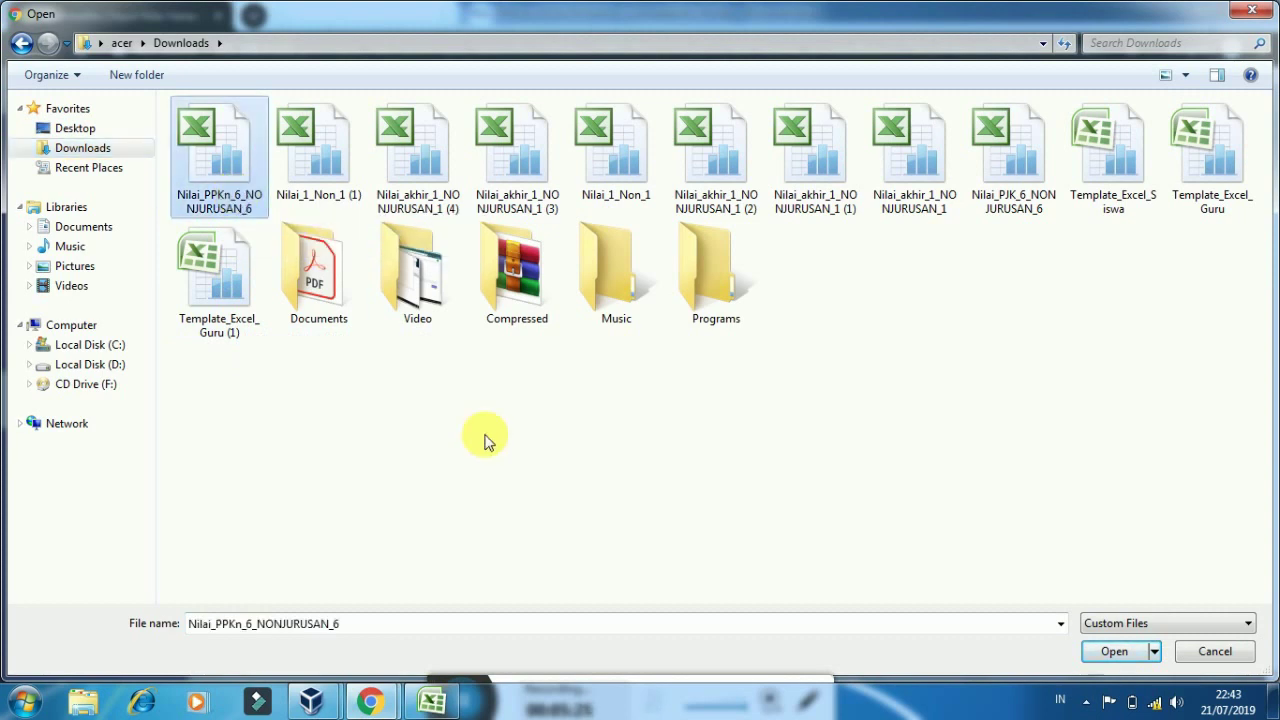
click(1115, 658)
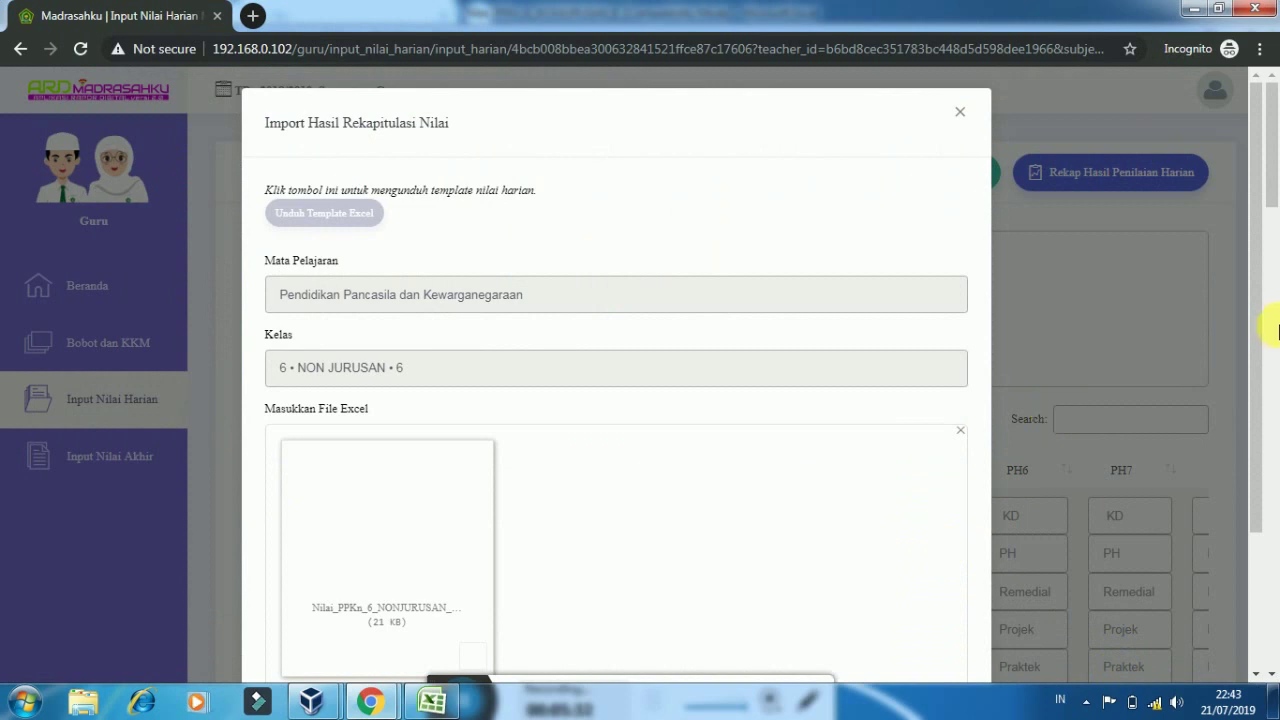
Save the imported PPKn daily grades and dismiss the success message
scroll(1248, 370, down, 1)
scroll(1248, 370, down, 2)
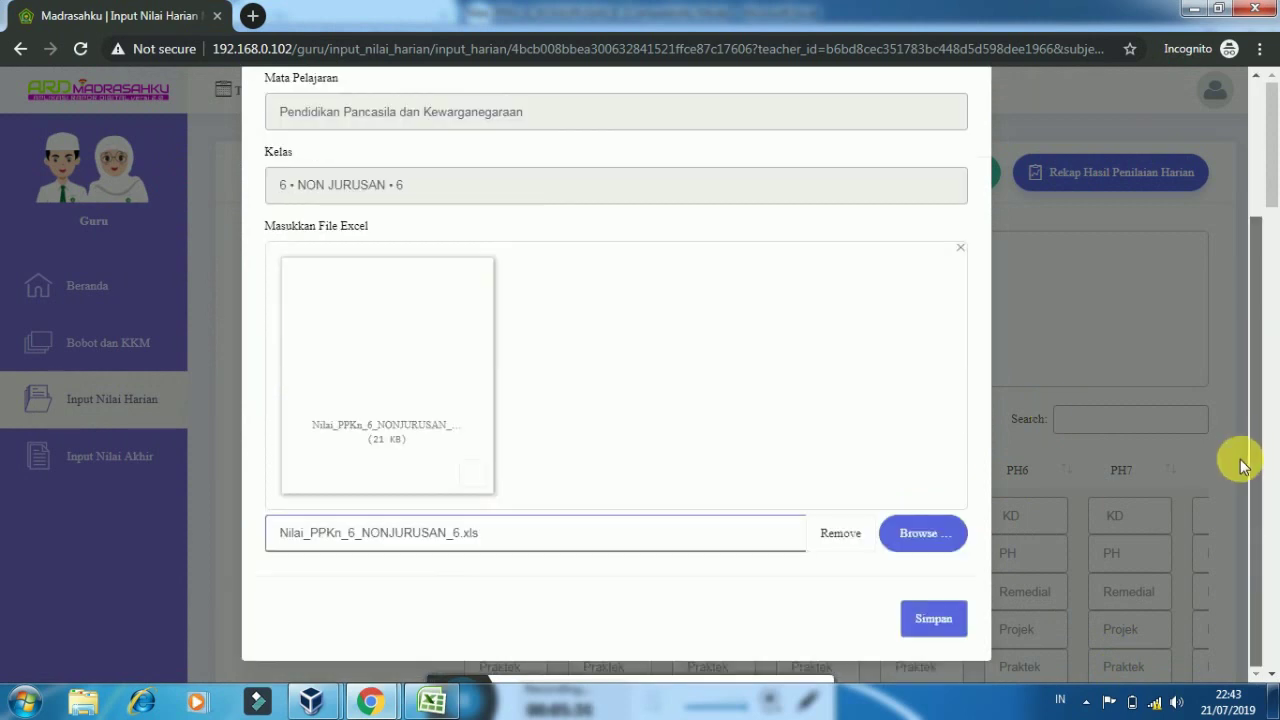
click(929, 619)
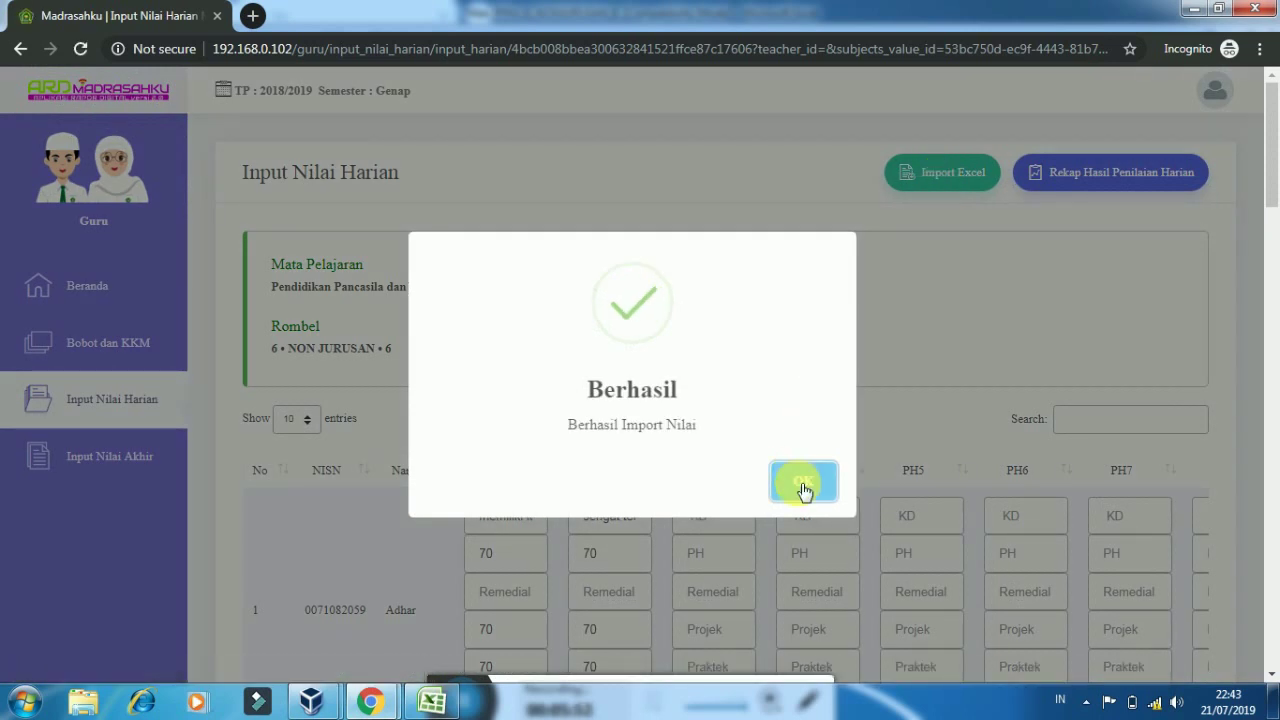
click(804, 484)
Close the import form, save the daily grades for all students, and go to Input Nilai Akhir
click(945, 185)
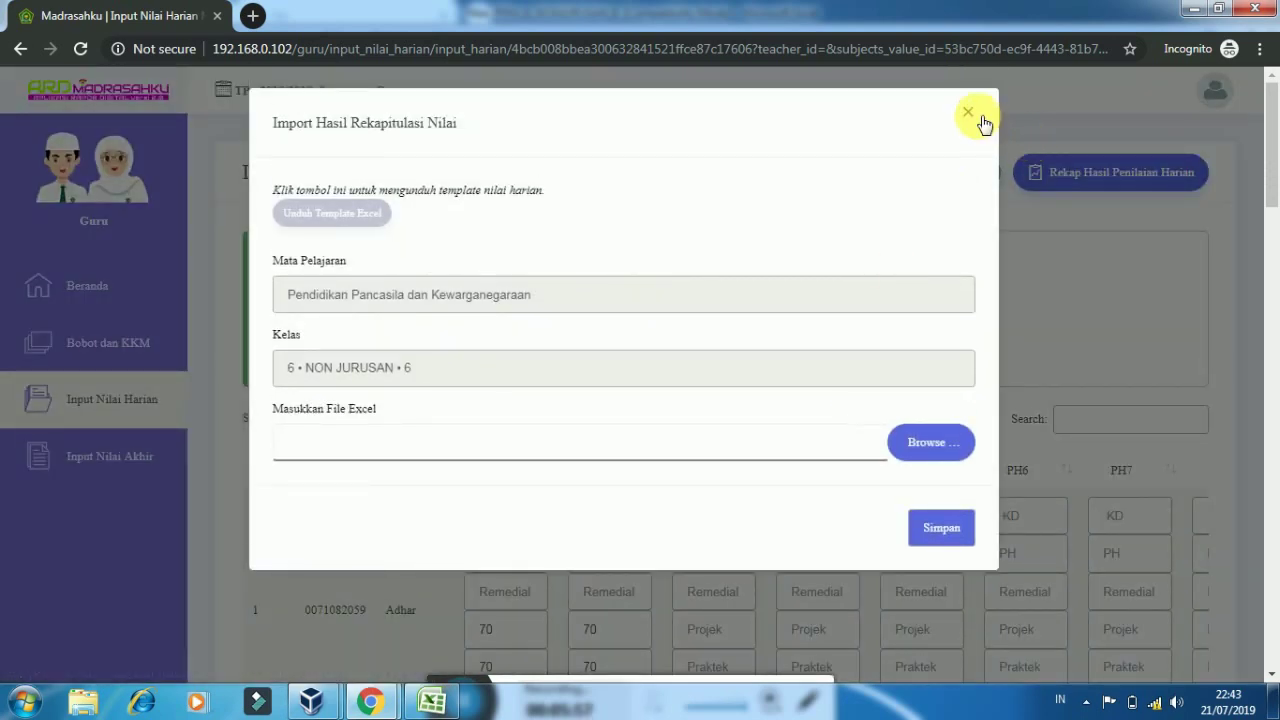
click(968, 112)
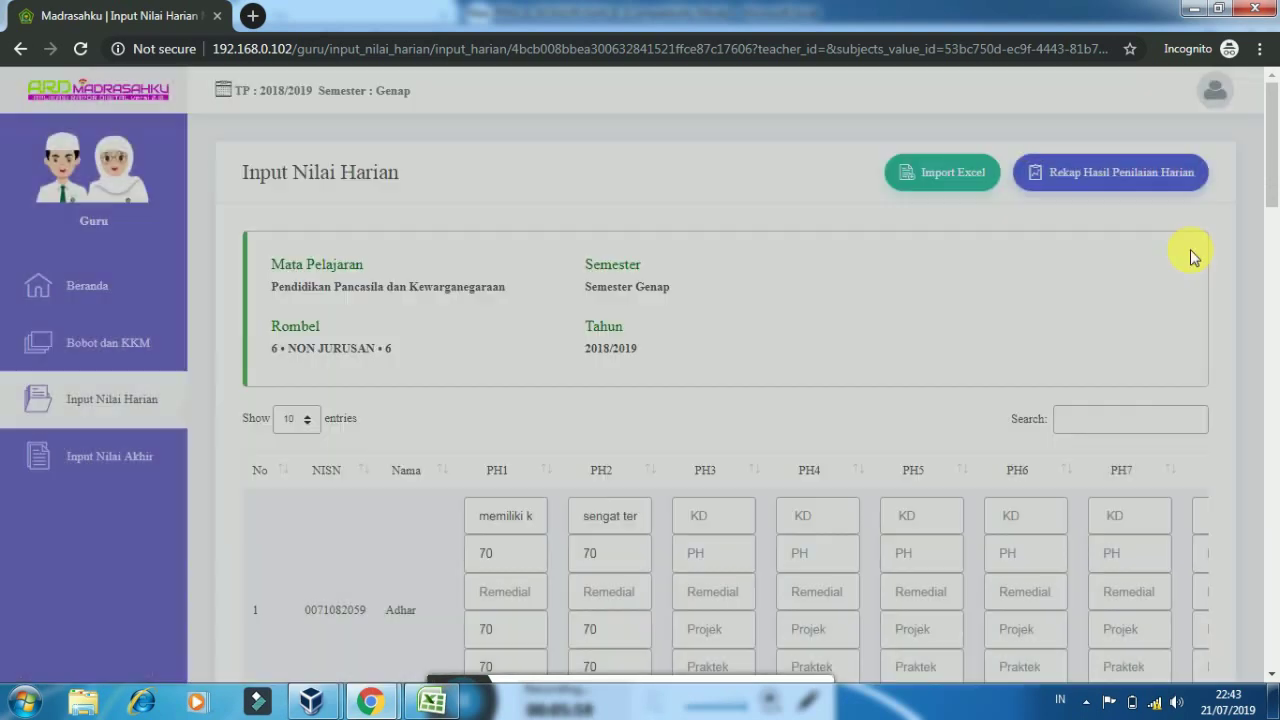
scroll(1273, 675, down, 15)
scroll(1273, 675, down, 3)
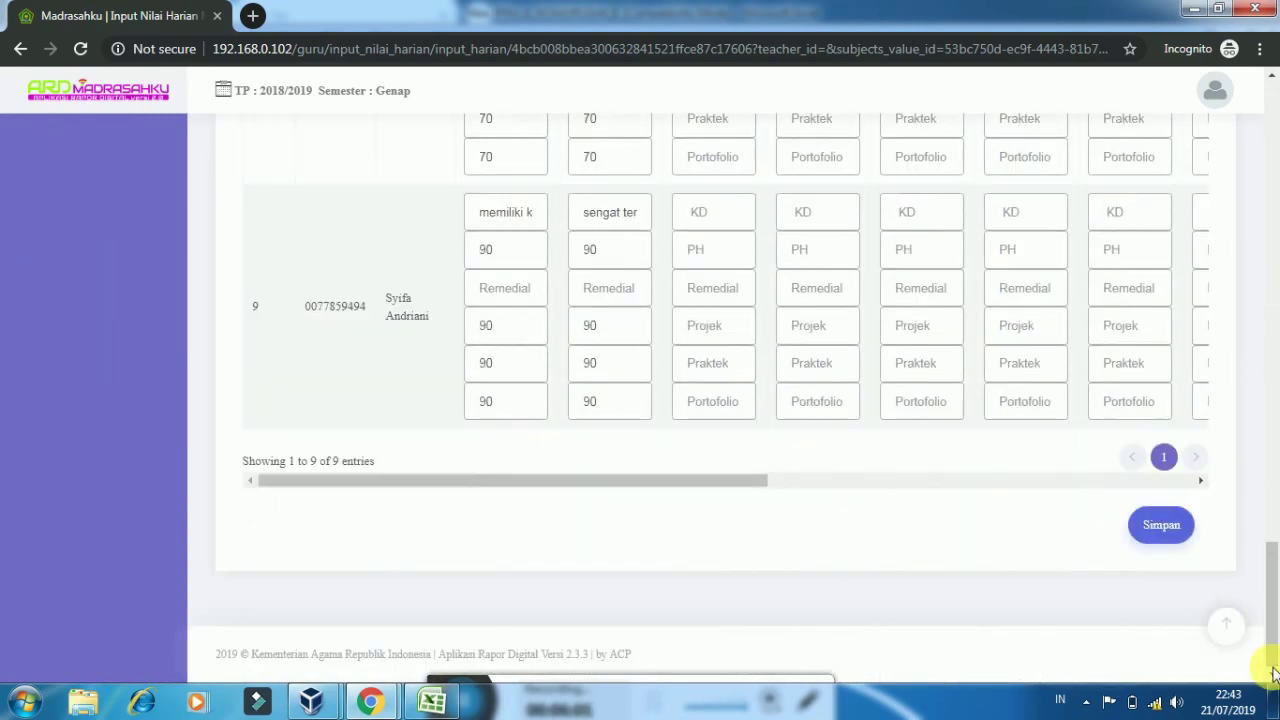
click(1145, 528)
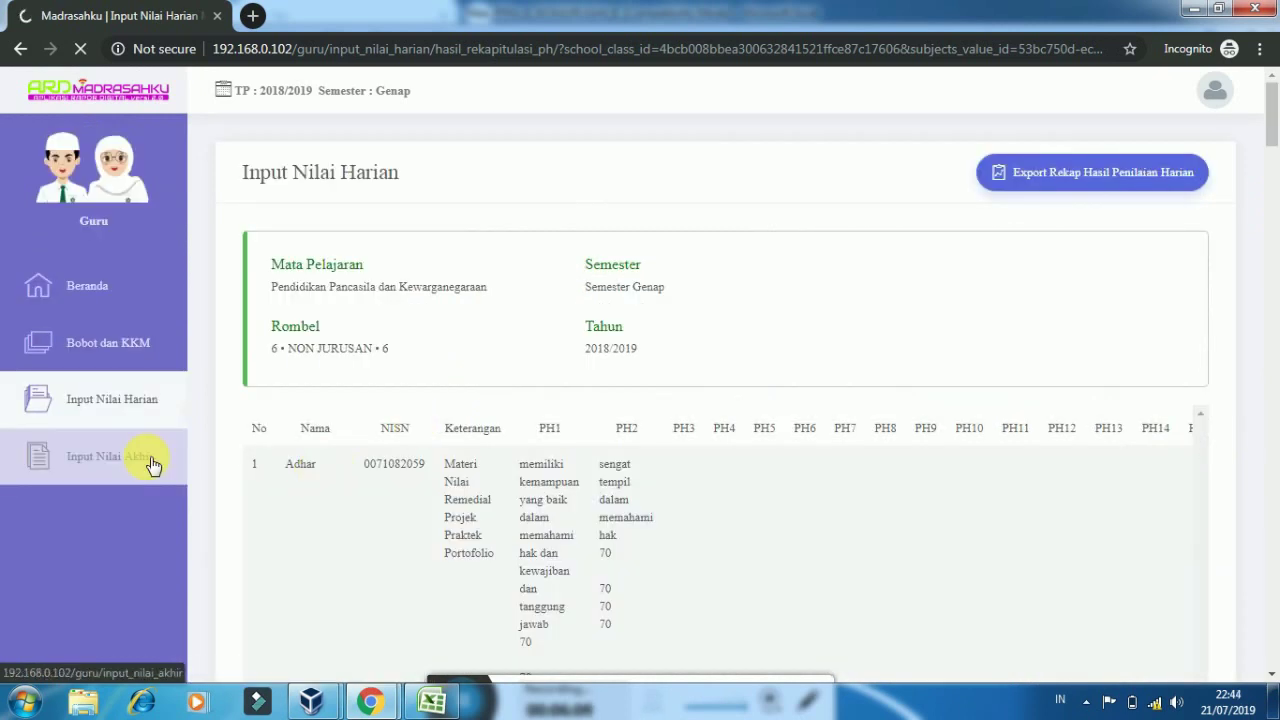
click(150, 459)
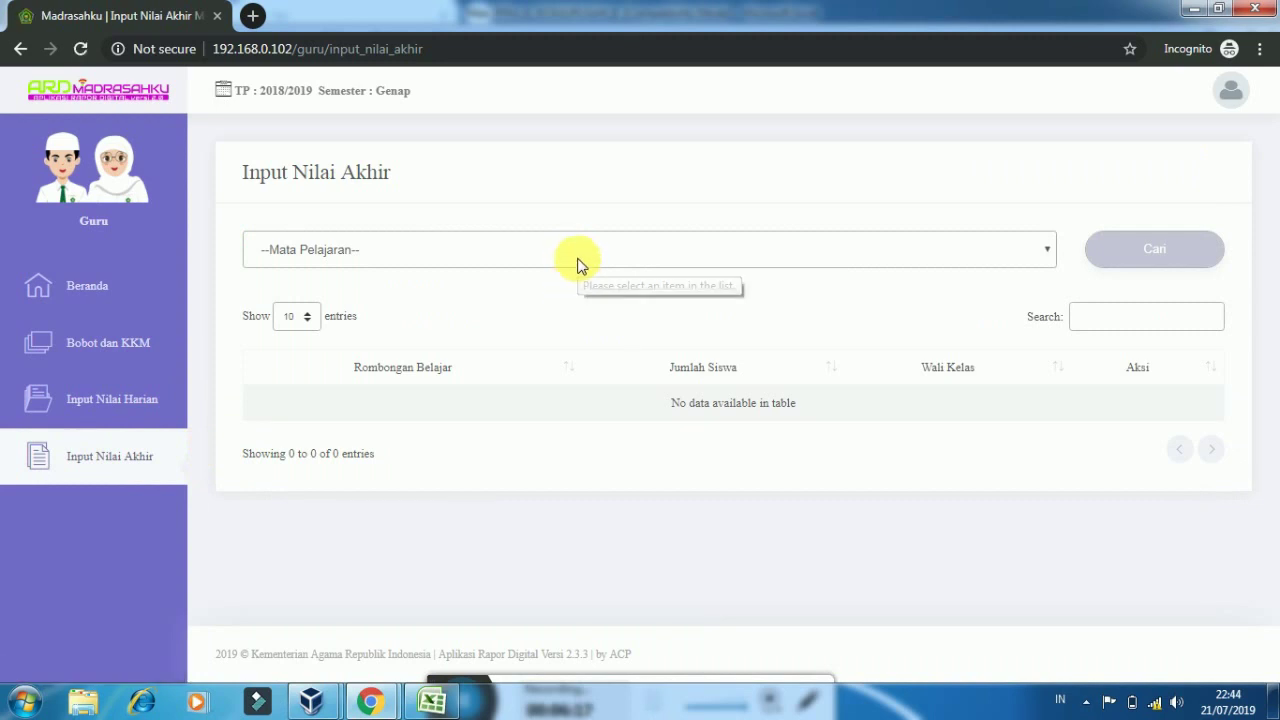
Search Pendidikan Pancasila dan Kewarganegaraan and open final-grade entry for class 6 NON JURUSAN
click(579, 262)
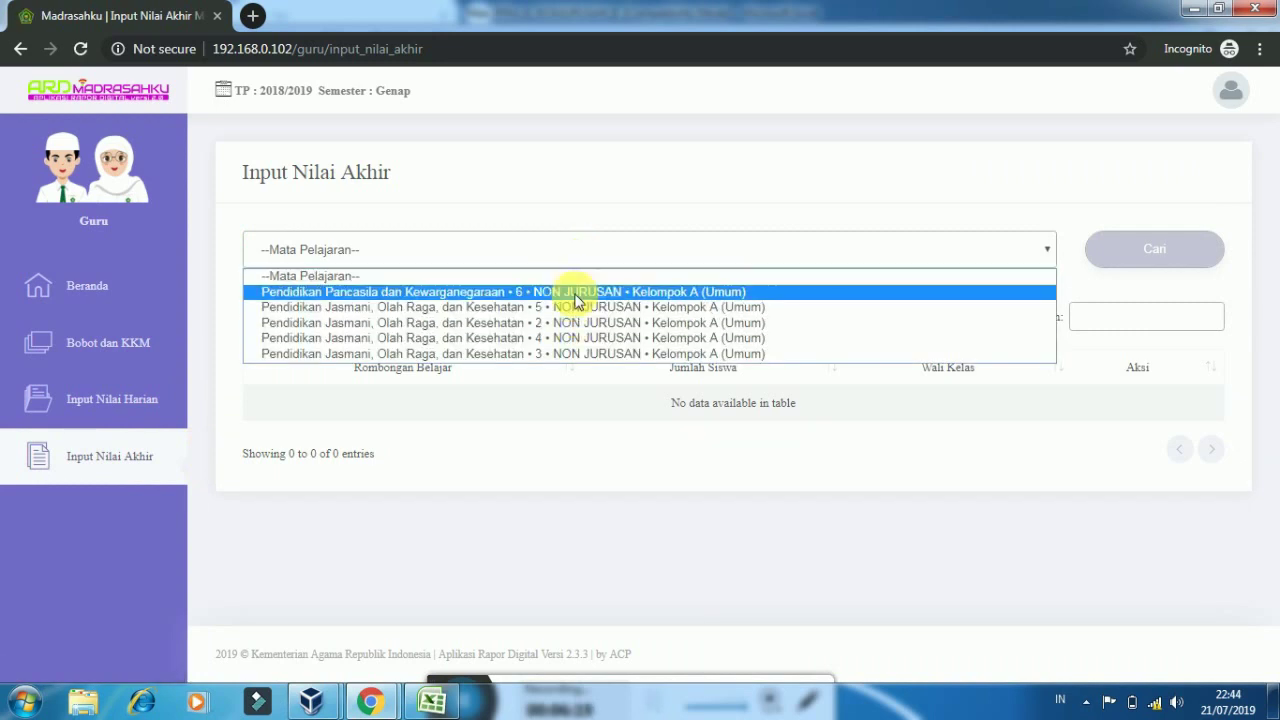
click(576, 294)
click(1156, 276)
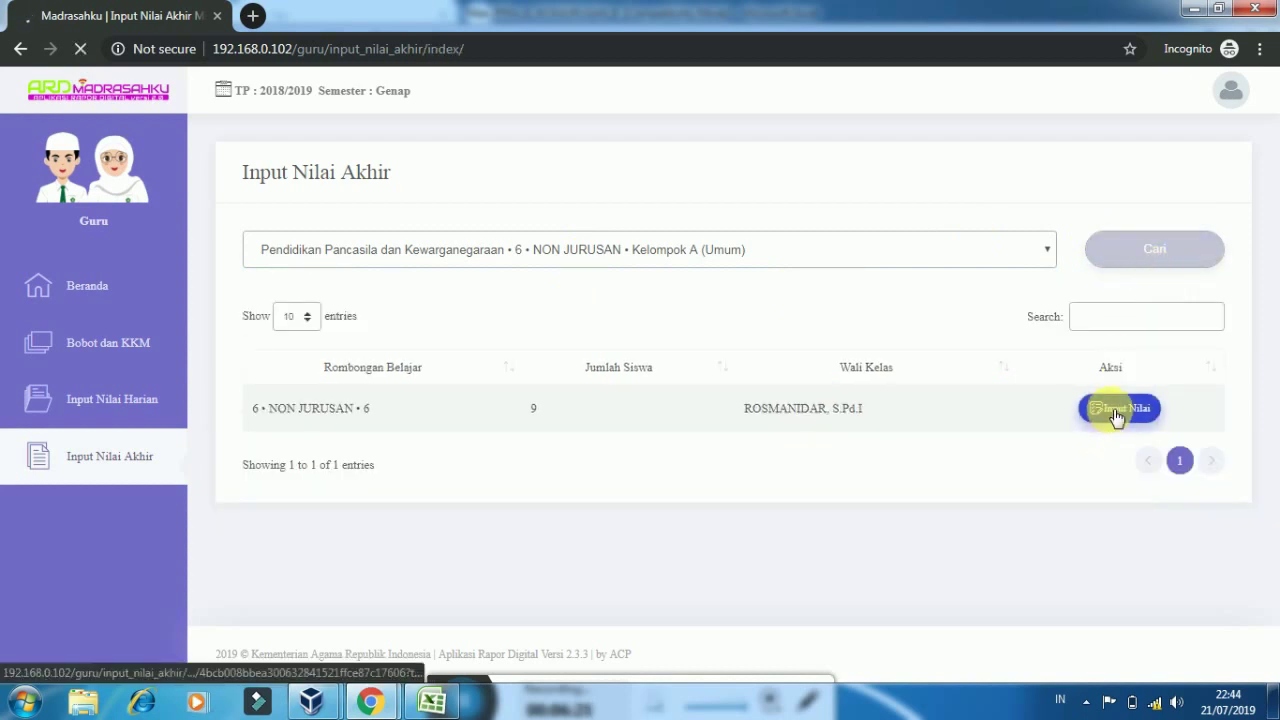
click(1117, 410)
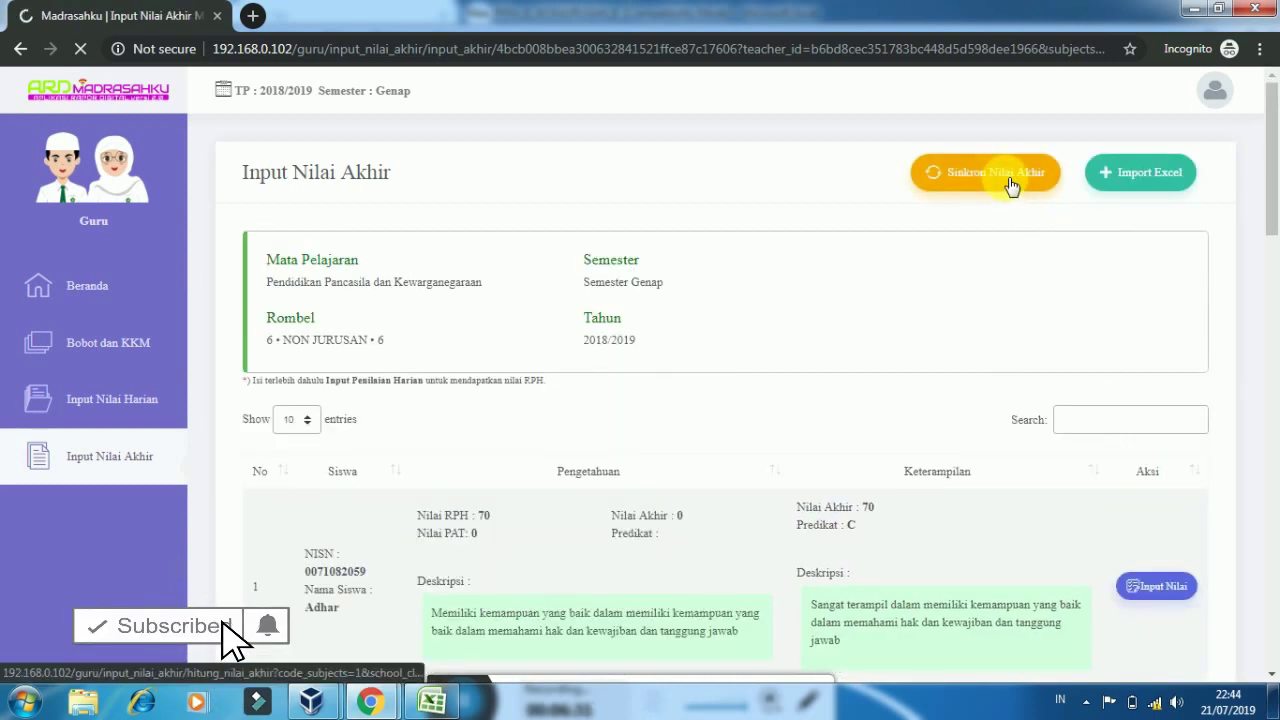
Sync the final grades, then download and open the Nilai_akhir_6_NONJURUSAN_6.xls template
click(1010, 178)
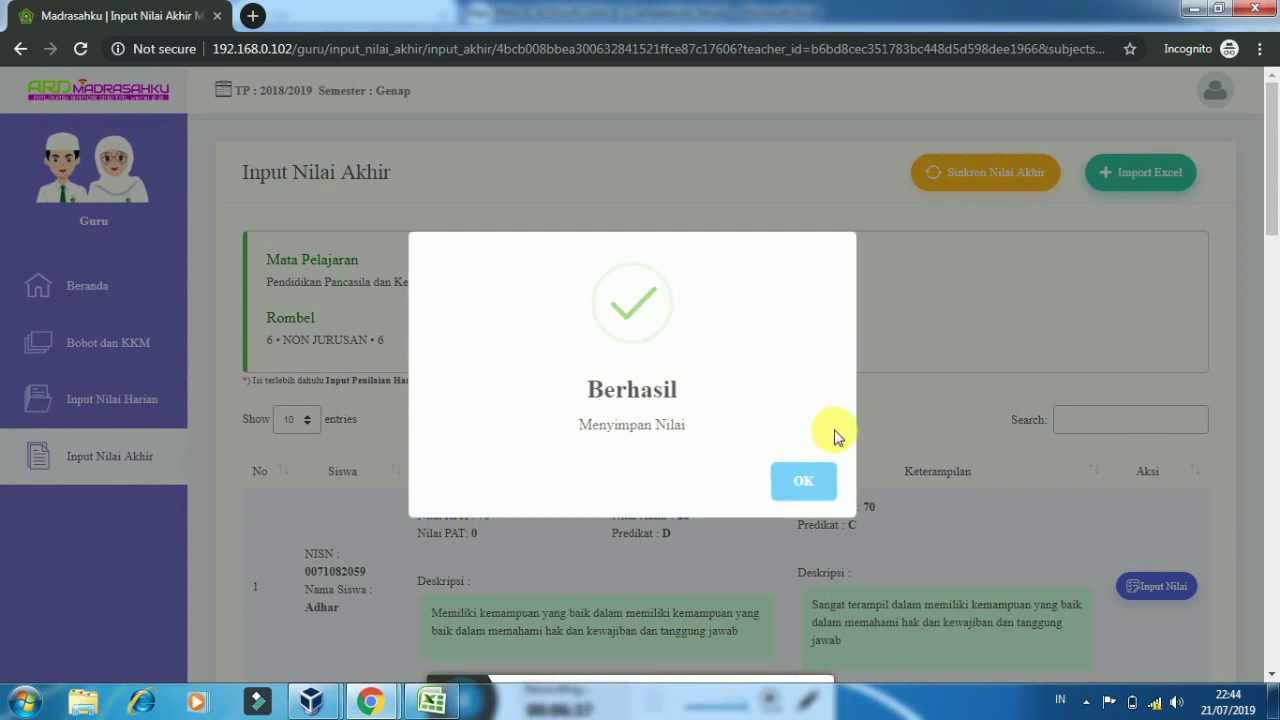
click(815, 482)
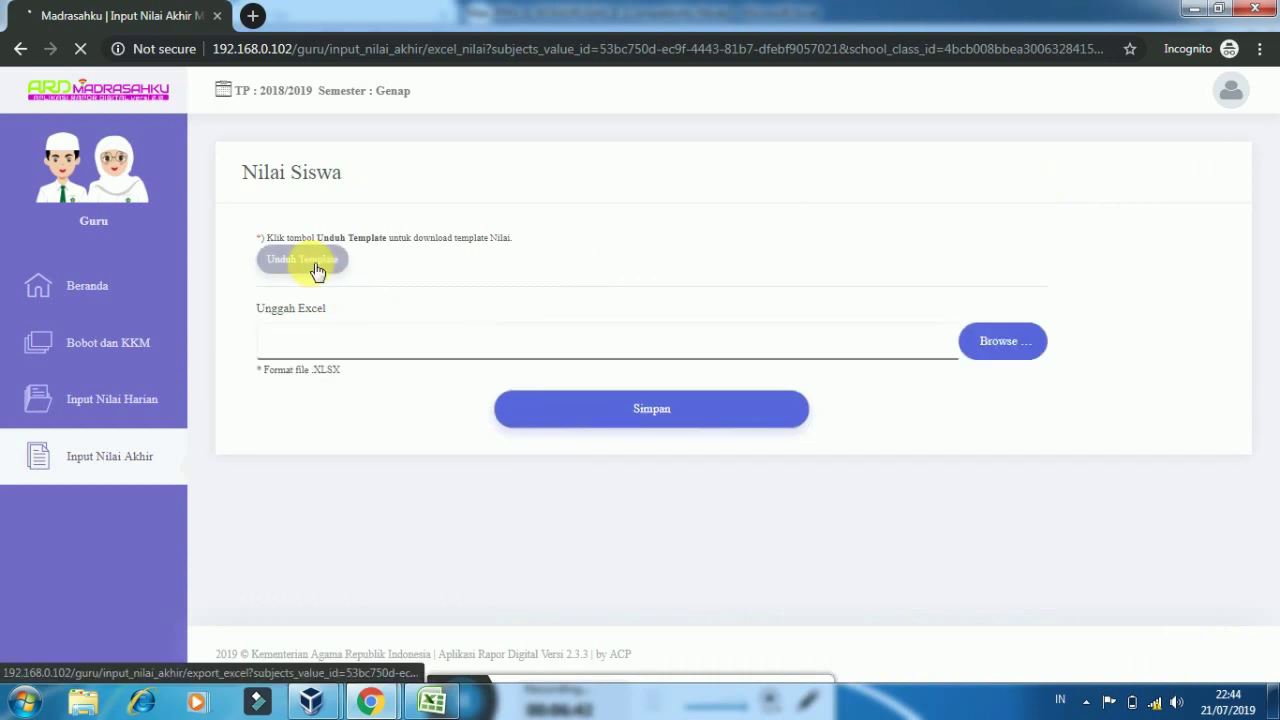
click(316, 268)
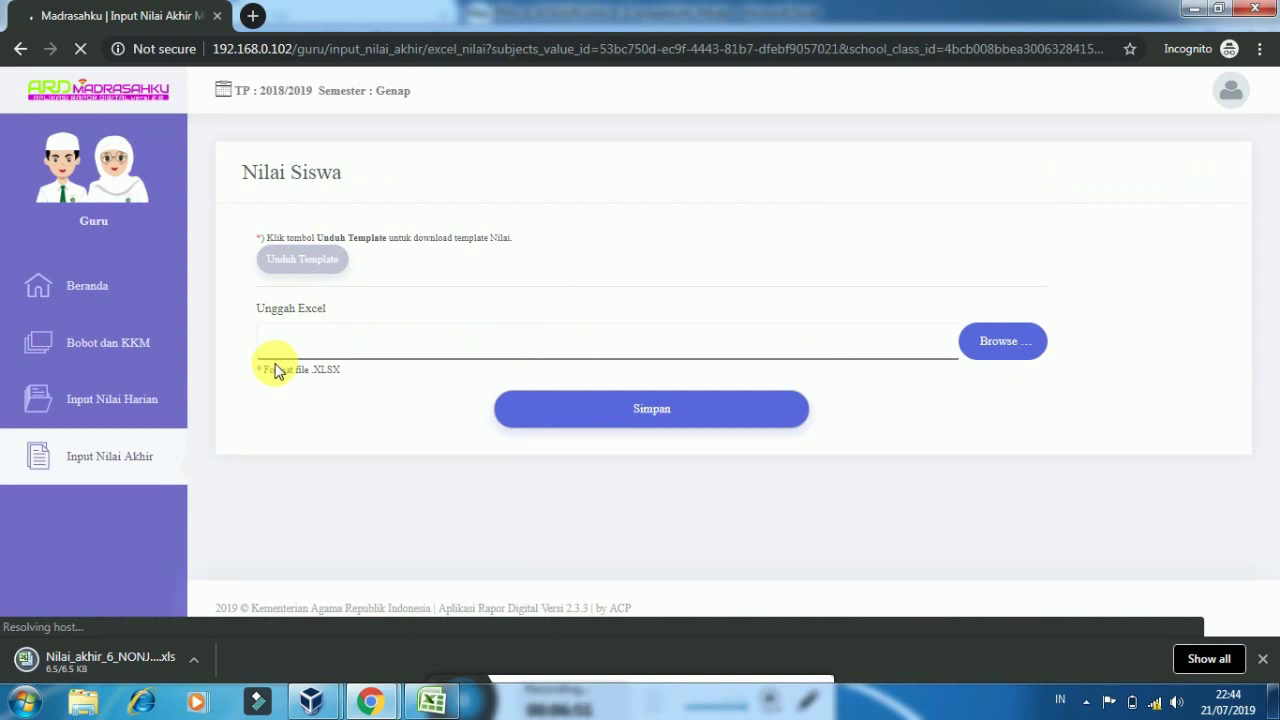
click(129, 661)
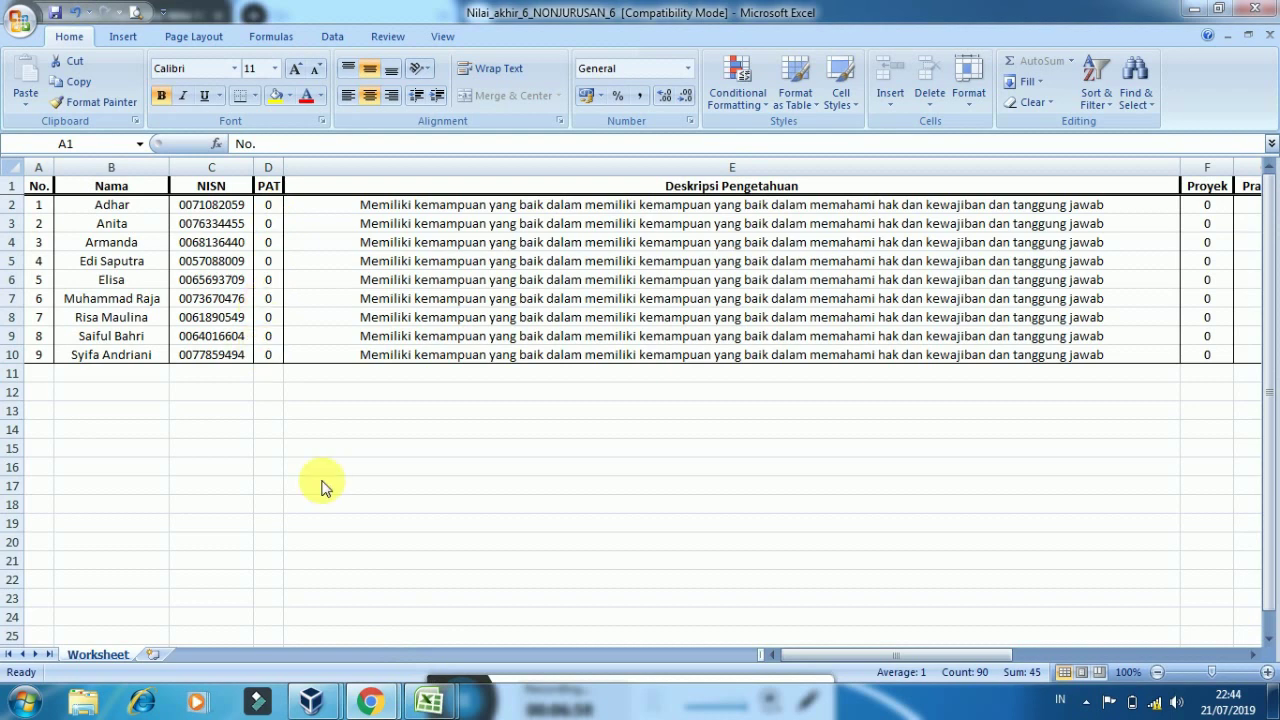
Copy the PH1 scores from Nilai_PPKn into the PAT column starting at D2 of Nilai_akhir
mouse_move(430, 695)
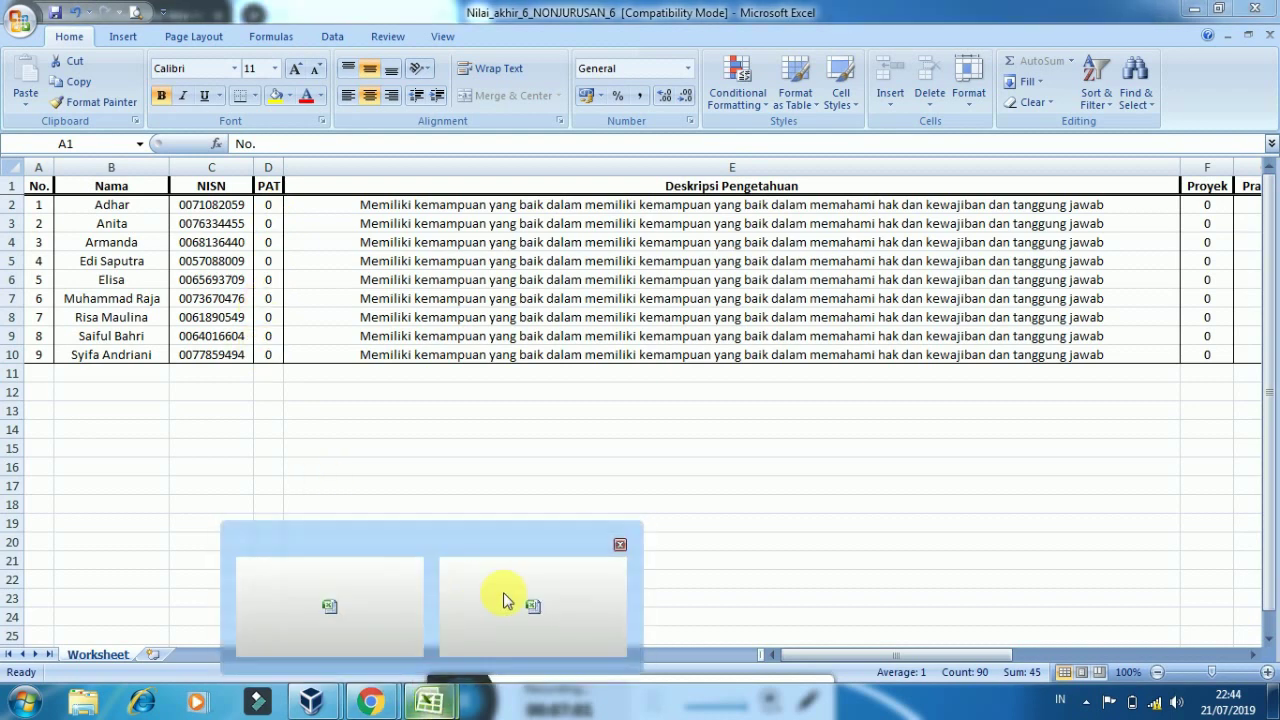
click(506, 594)
click(430, 702)
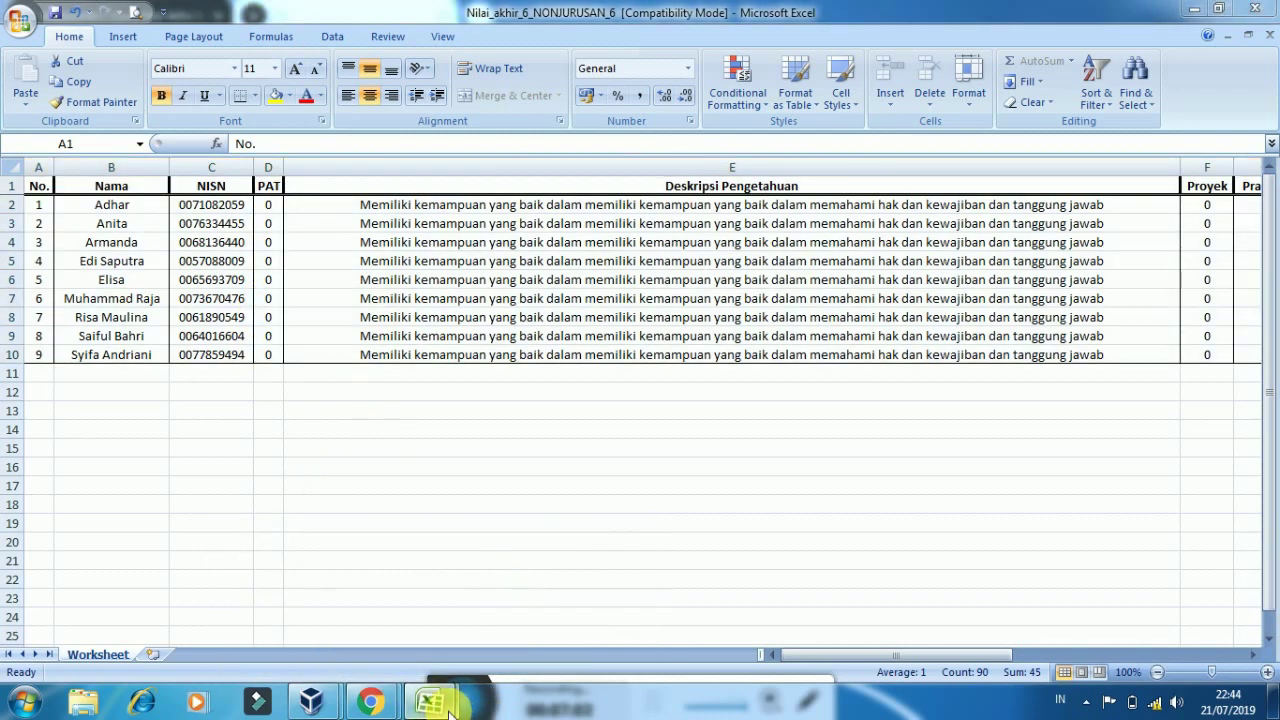
click(370, 632)
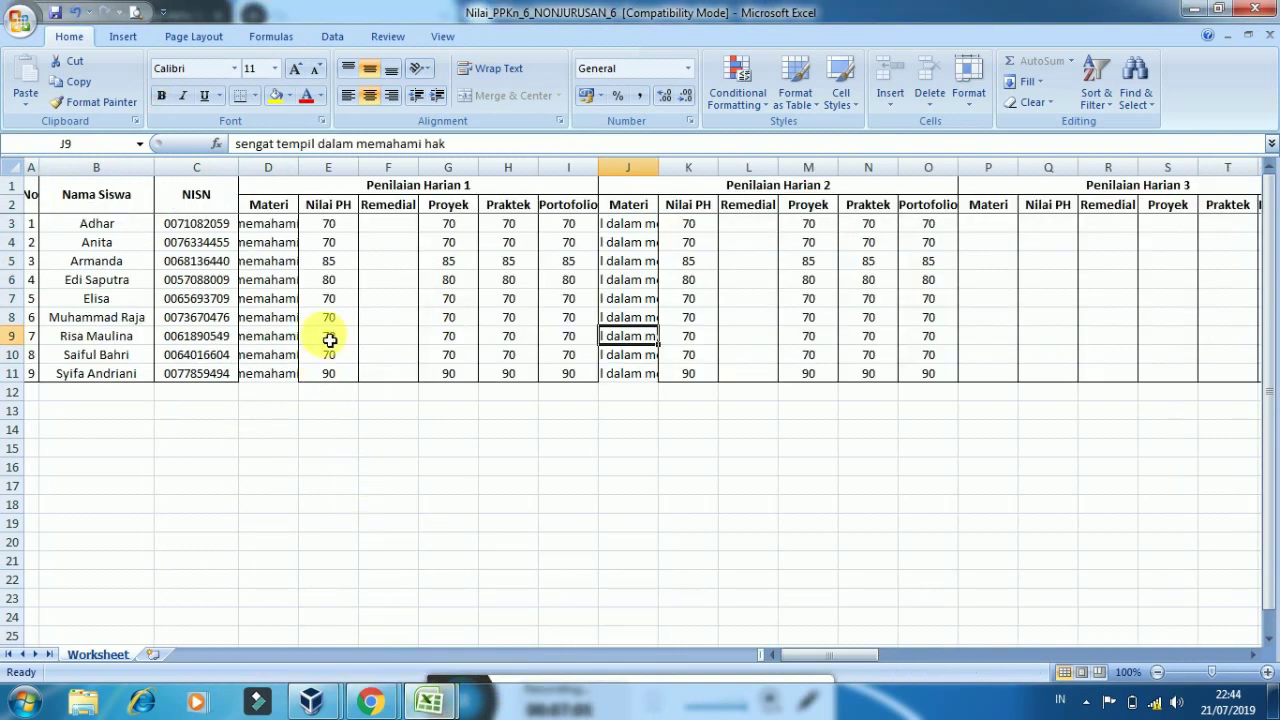
click(337, 263)
drag(337, 225, 343, 375)
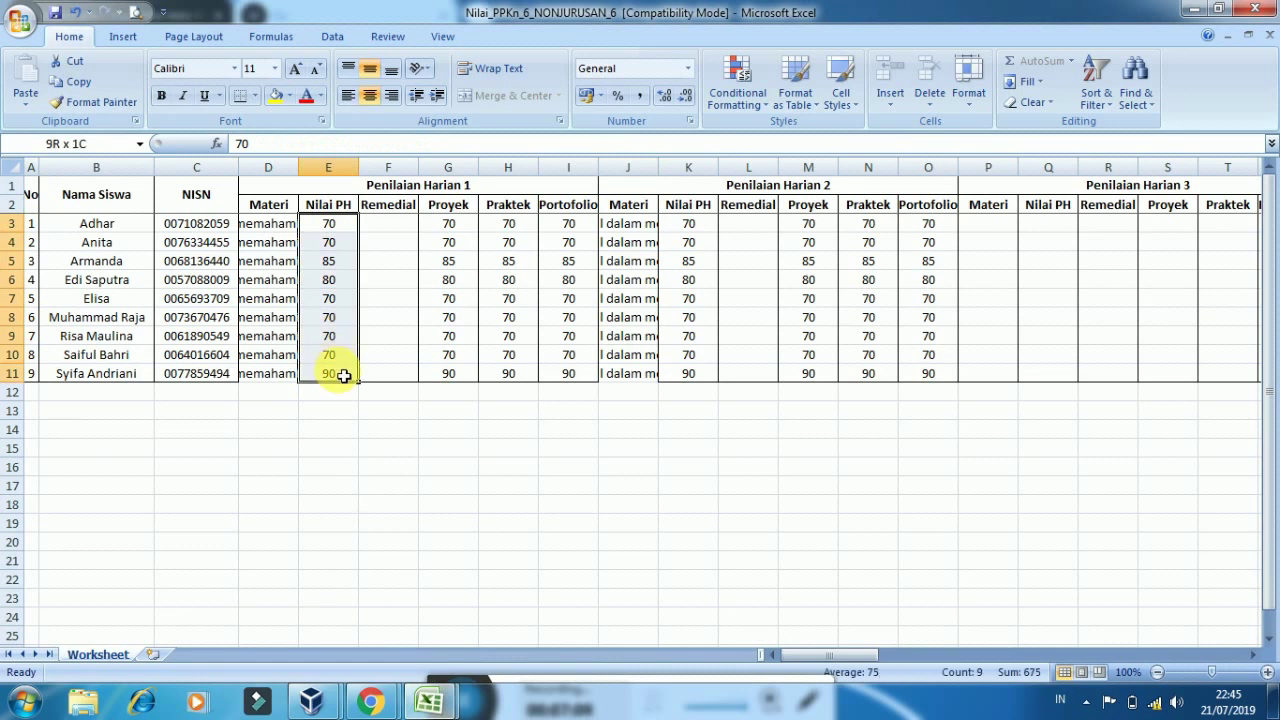
key(ctrl+c)
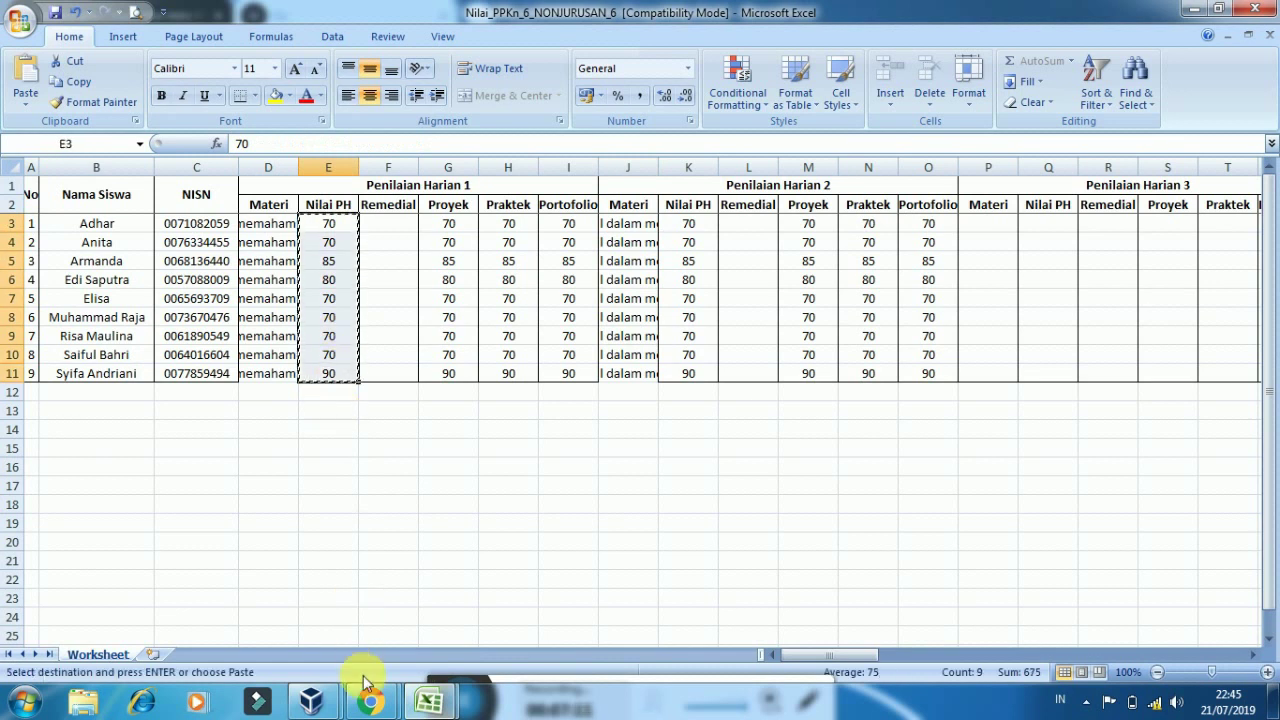
mouse_move(420, 706)
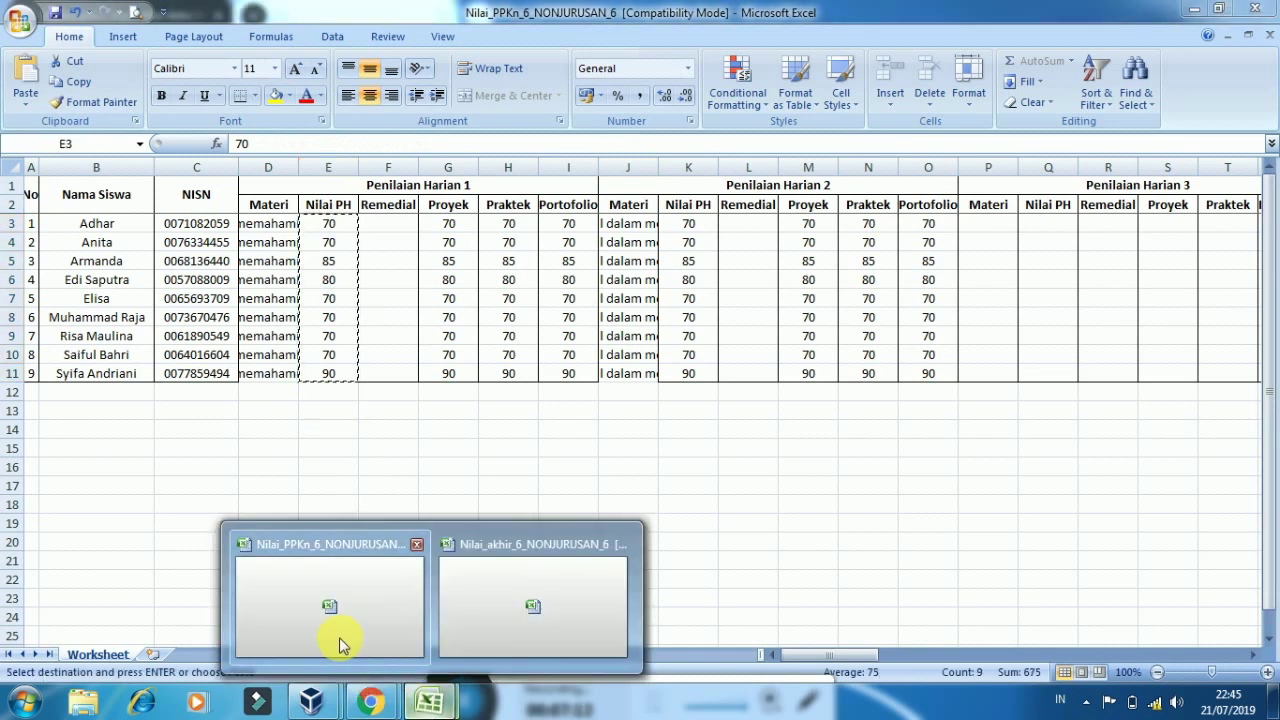
click(474, 610)
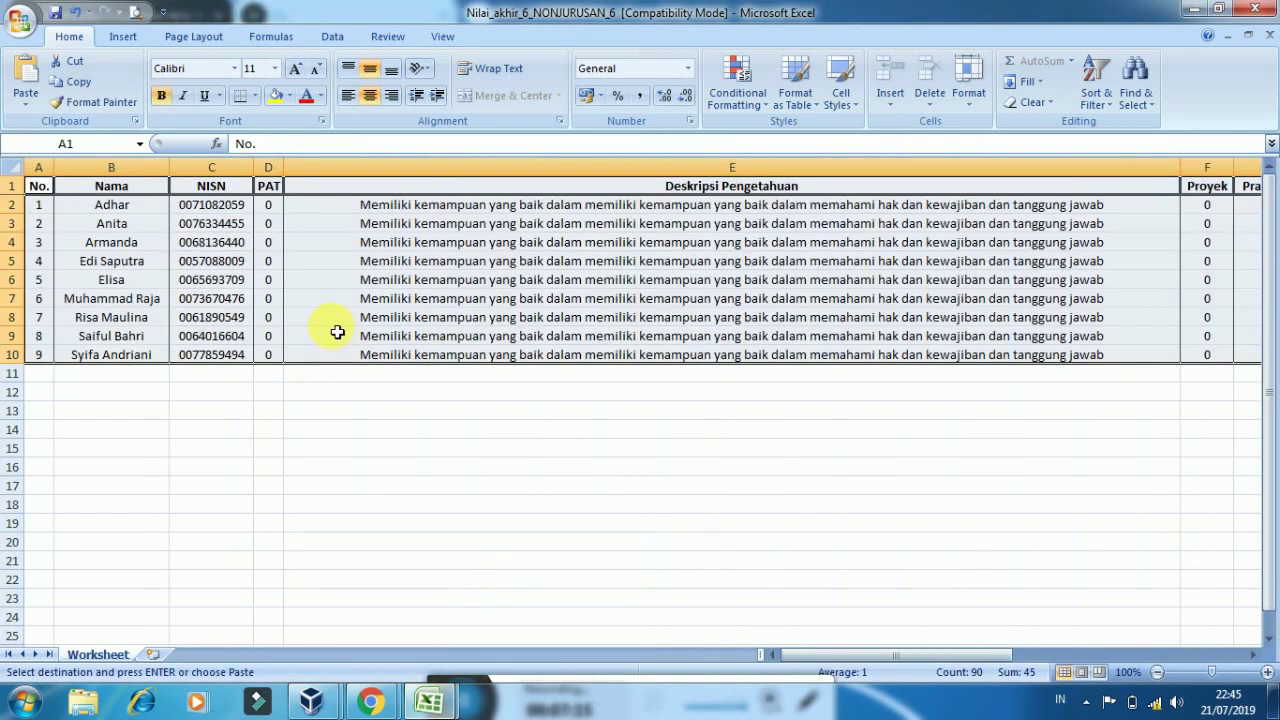
click(272, 210)
key(ctrl+v)
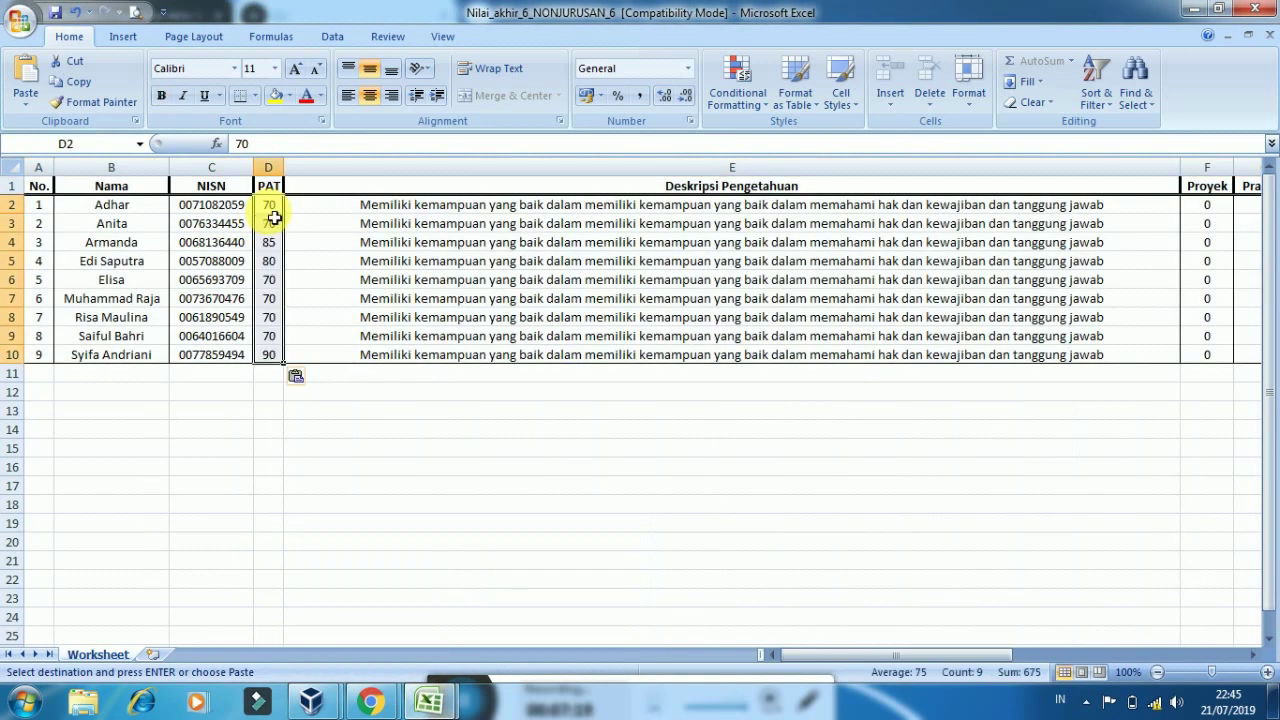
Change the PAT score in D8 to 78 and in D2 to 79
click(278, 318)
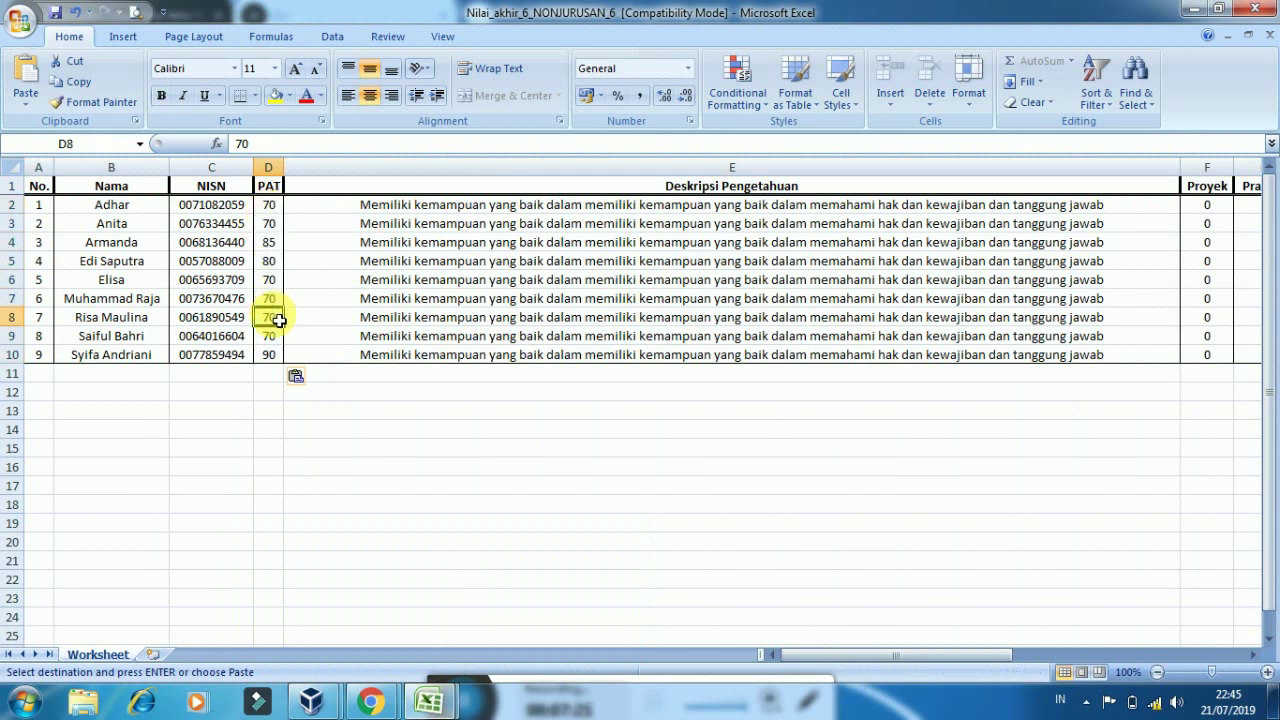
text(7)
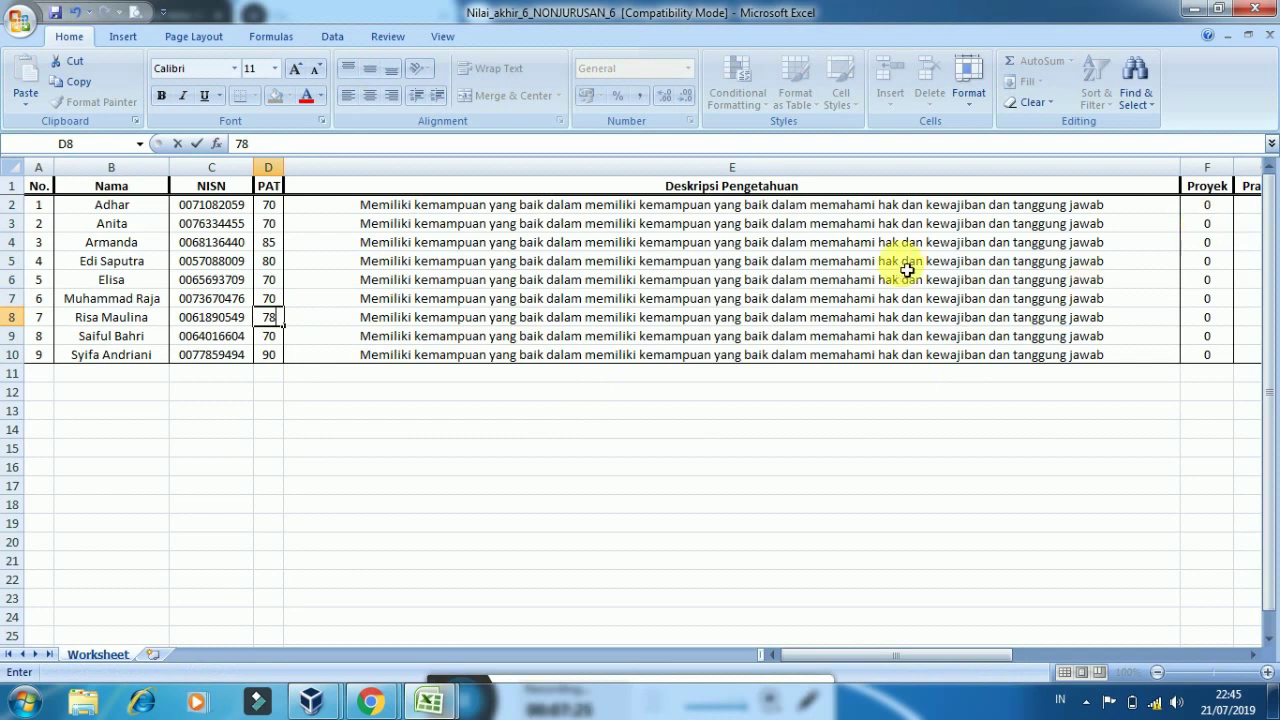
click(275, 212)
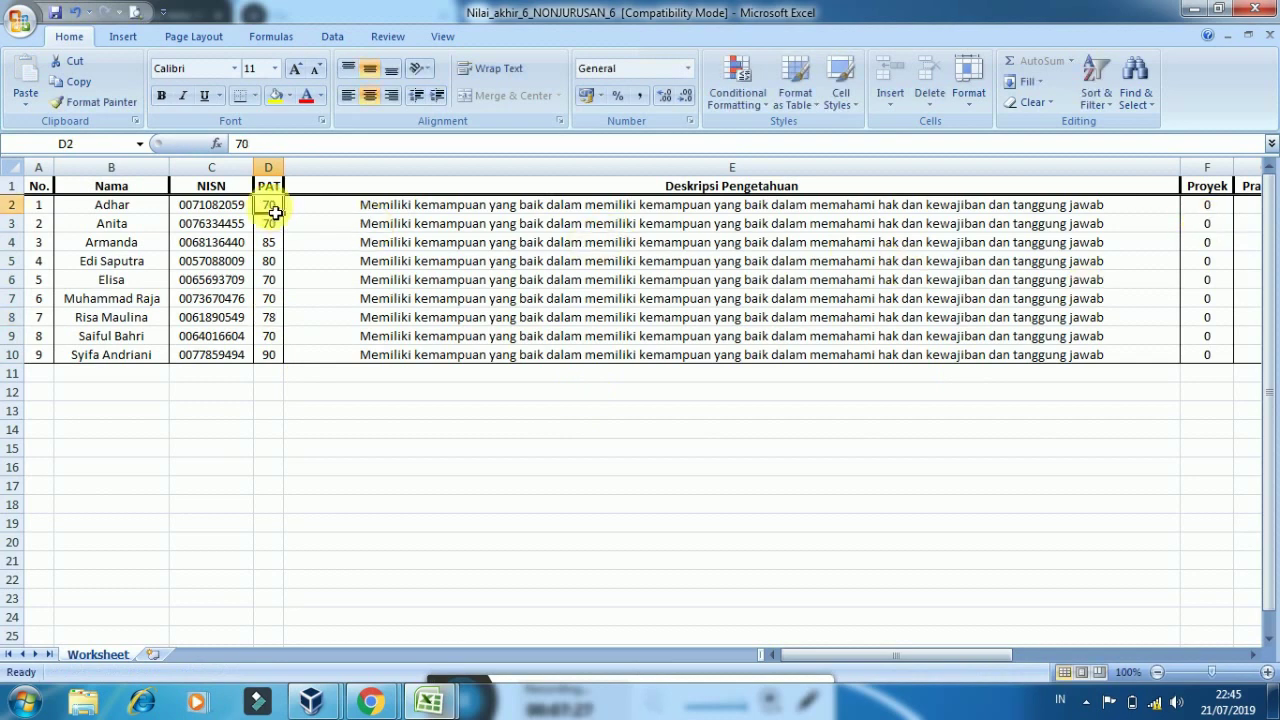
text(79)
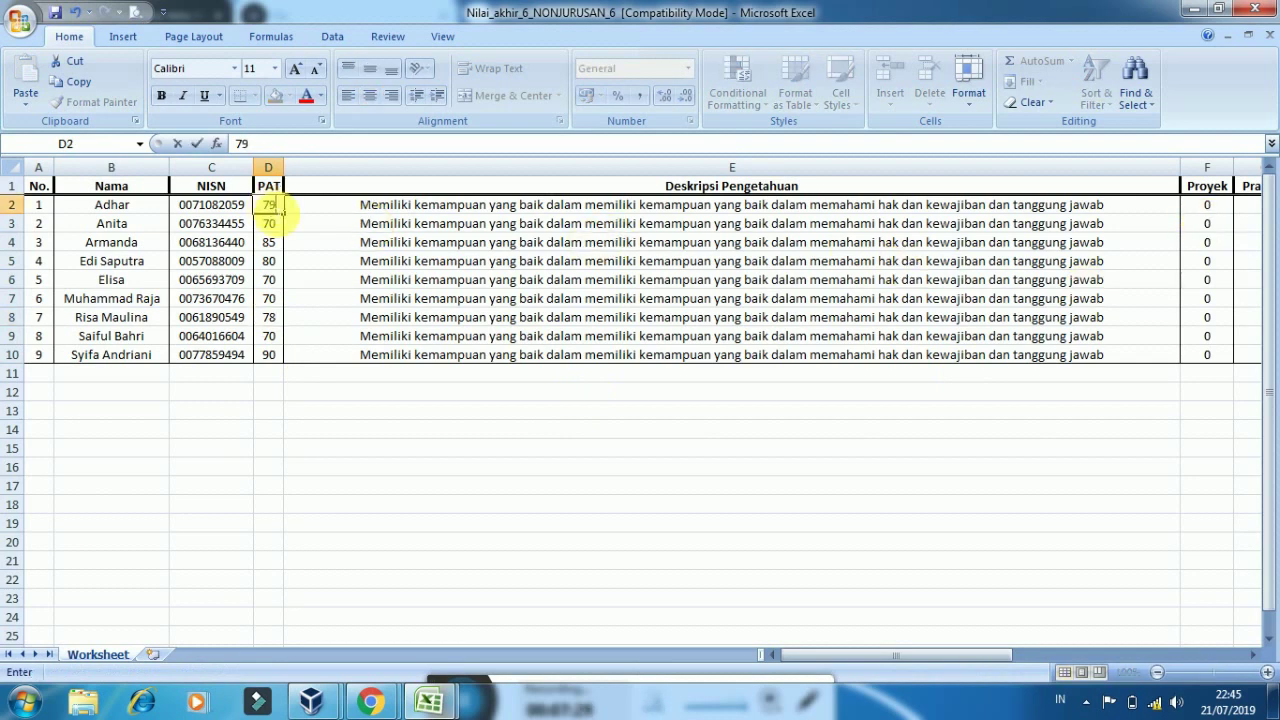
key(Tab)
Copy the PAT scores D2:D10 into the Proyek, Praktek and Portofolio cells F2:H10
drag(269, 209, 271, 363)
key(ctrl+c)
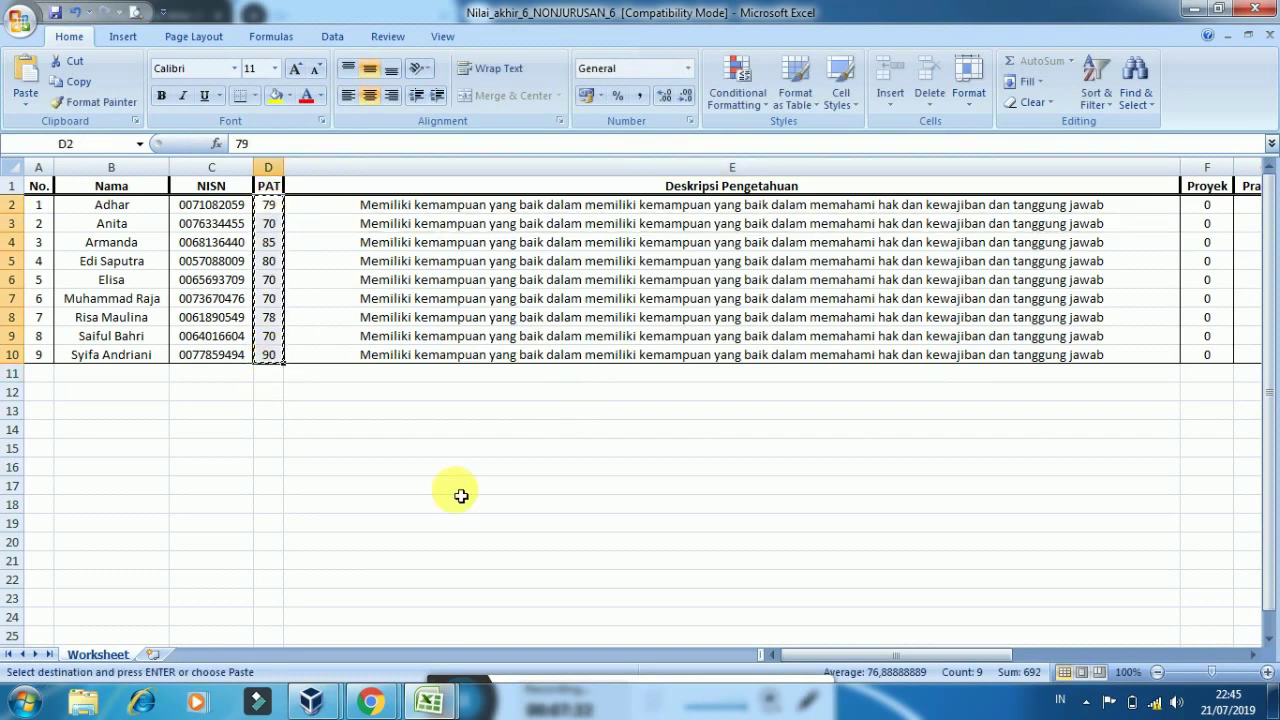
drag(831, 660, 1040, 664)
drag(943, 211, 1078, 362)
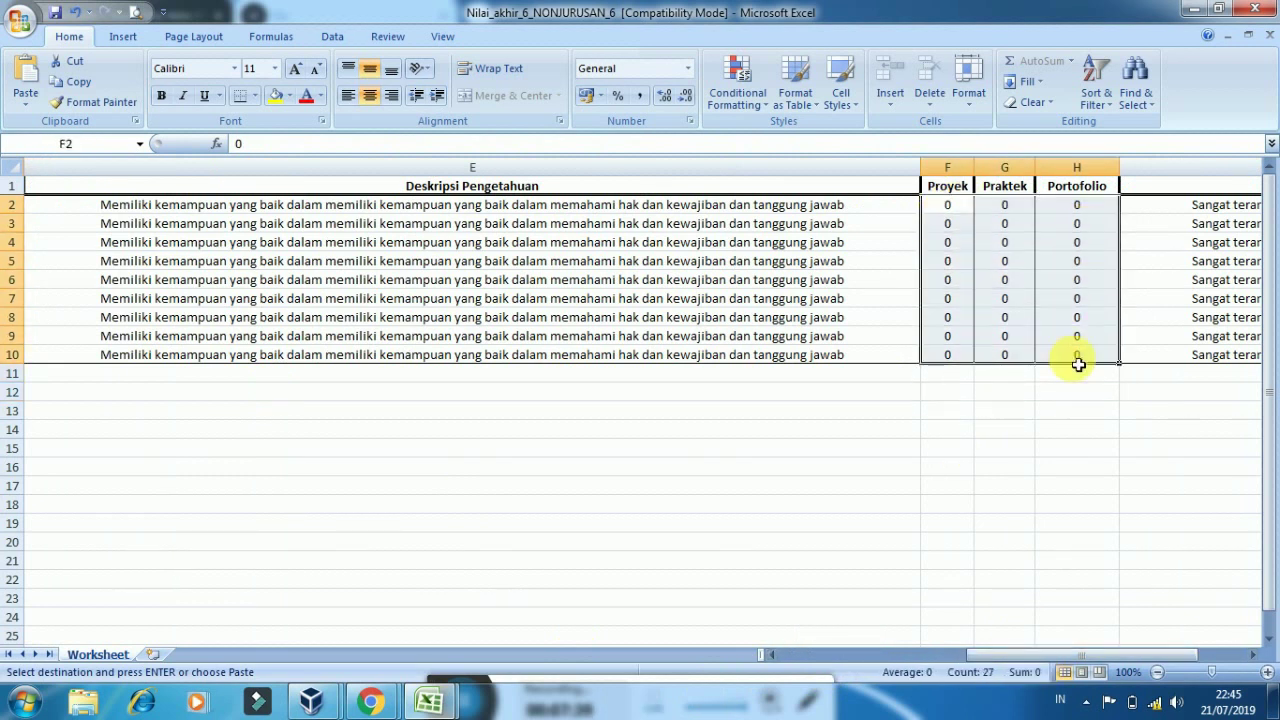
key(ctrl+v)
drag(1107, 660, 1201, 654)
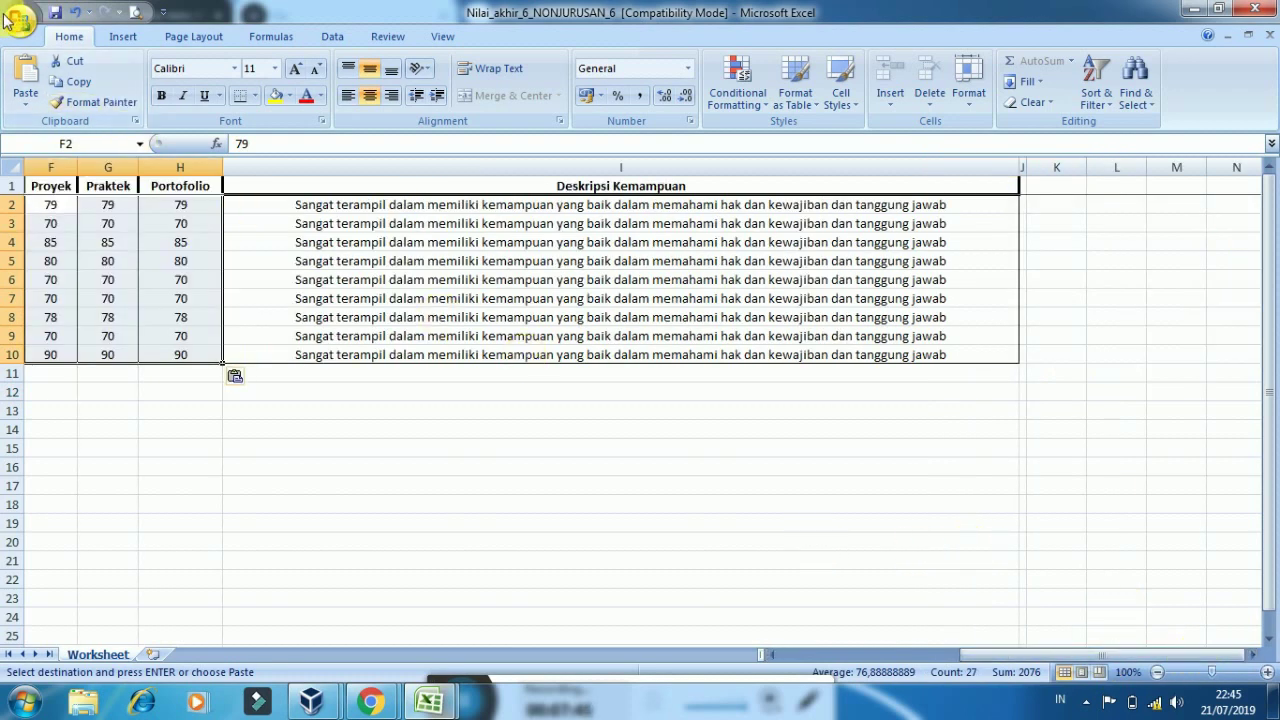
Save Nilai_akhir_6_NONJURUSAN_6 as an Excel Workbook (.xlsx) on Local Disk (D:)
click(12, 19)
mouse_move(100, 262)
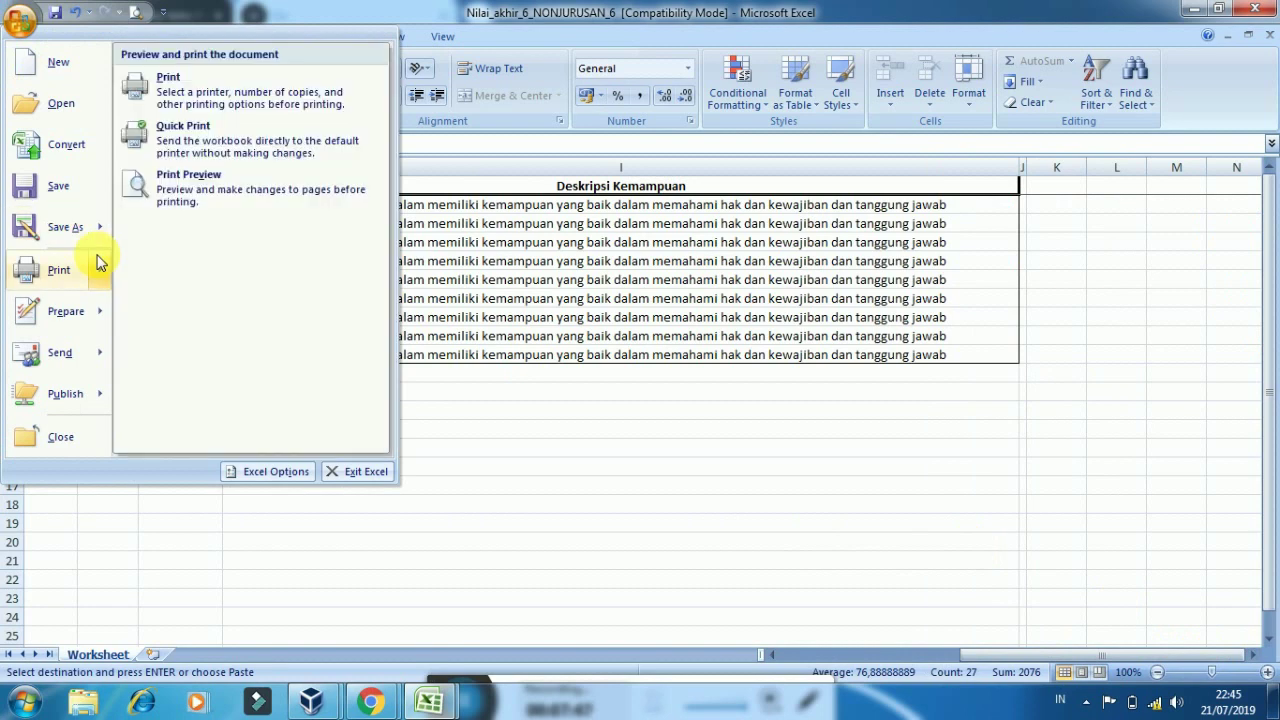
click(214, 318)
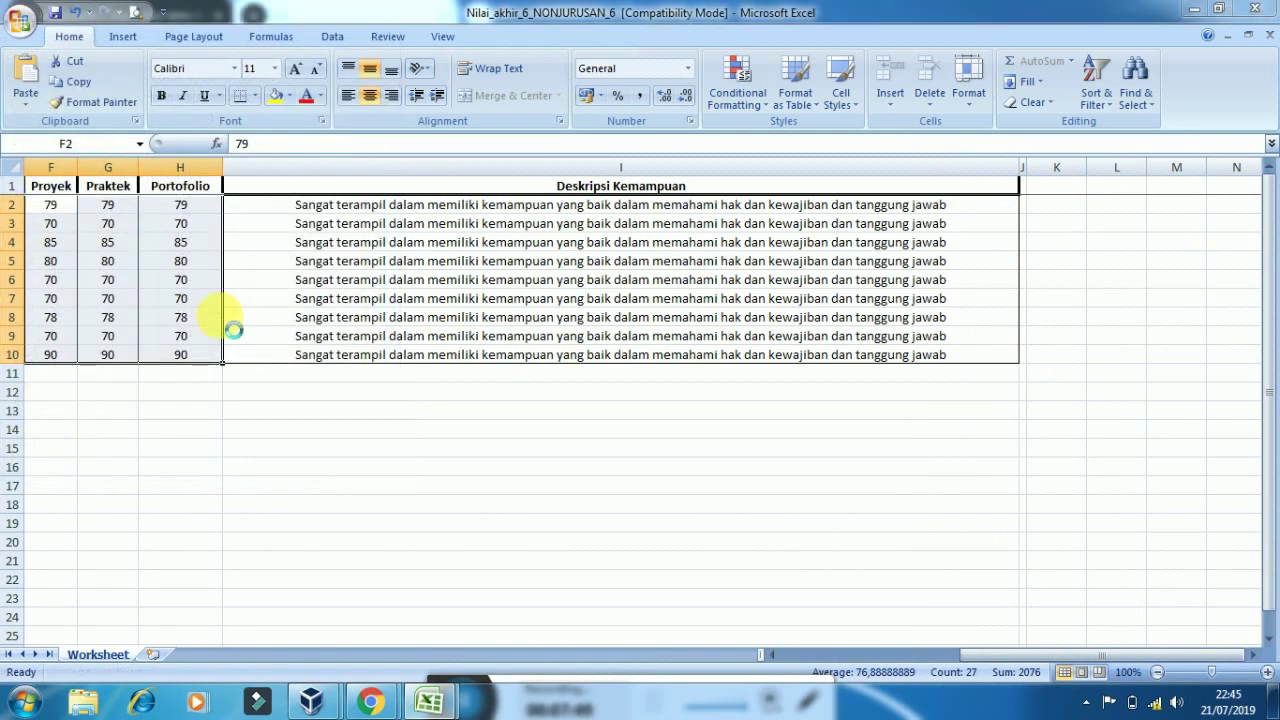
click(324, 441)
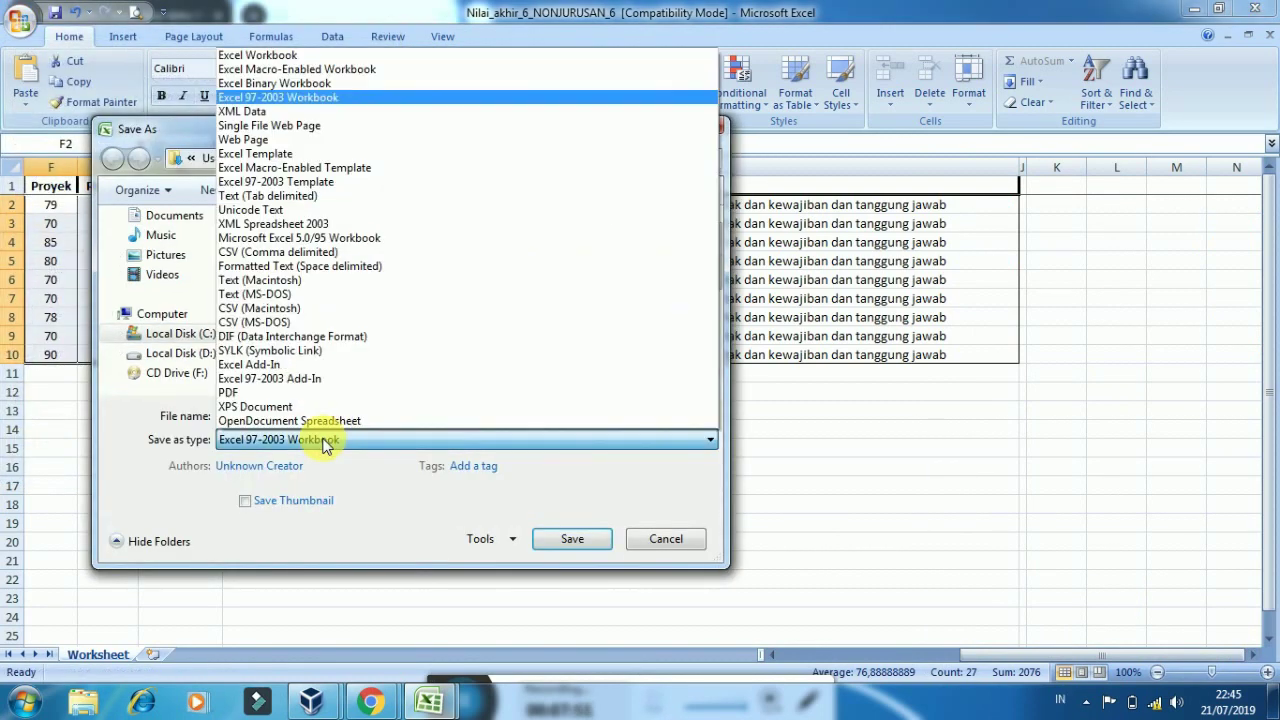
click(271, 58)
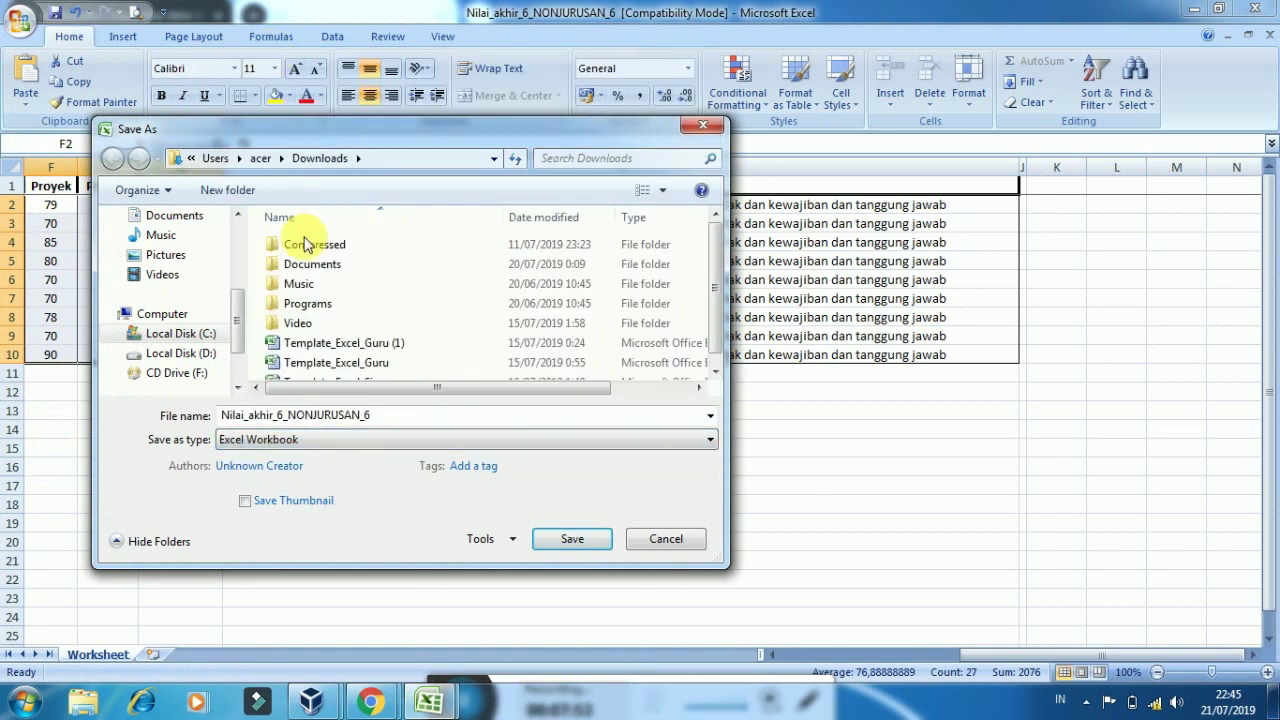
click(205, 354)
click(572, 546)
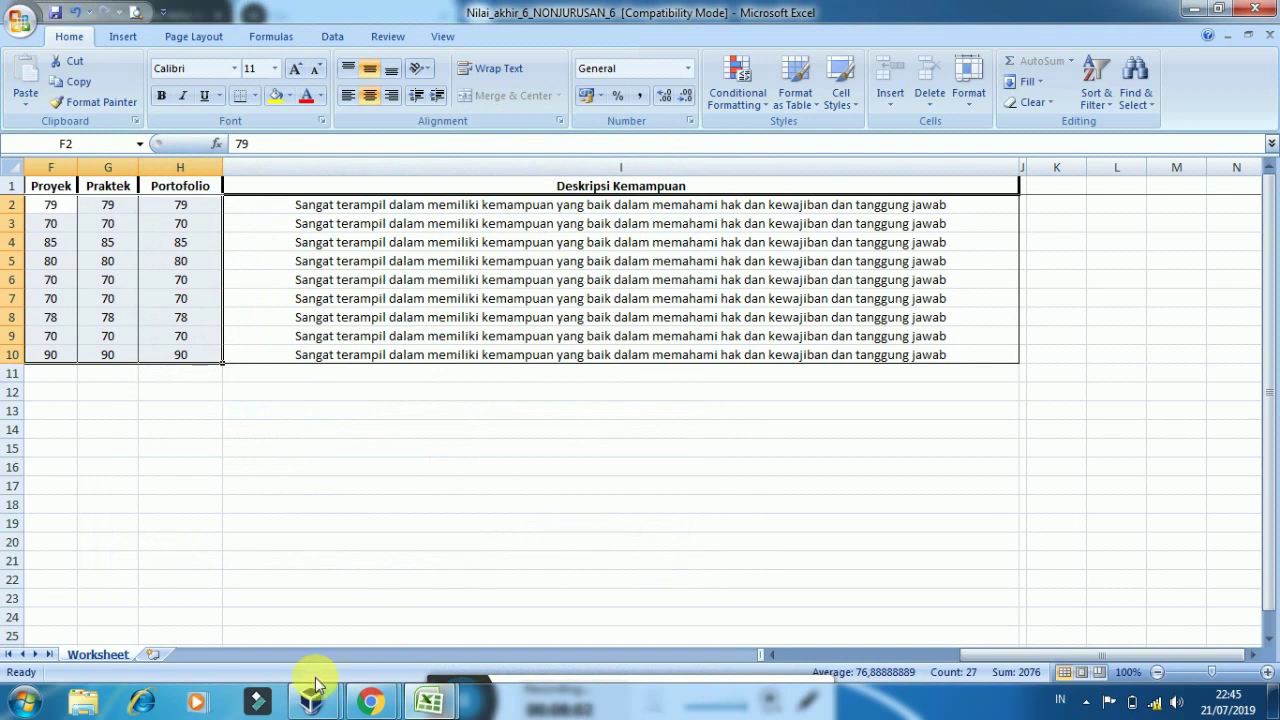
Choose Nilai_akhir_6_NONJURUSAN_6 from Local Disk (D:) as the Madrasahku upload file
mouse_move(440, 705)
mouse_move(370, 702)
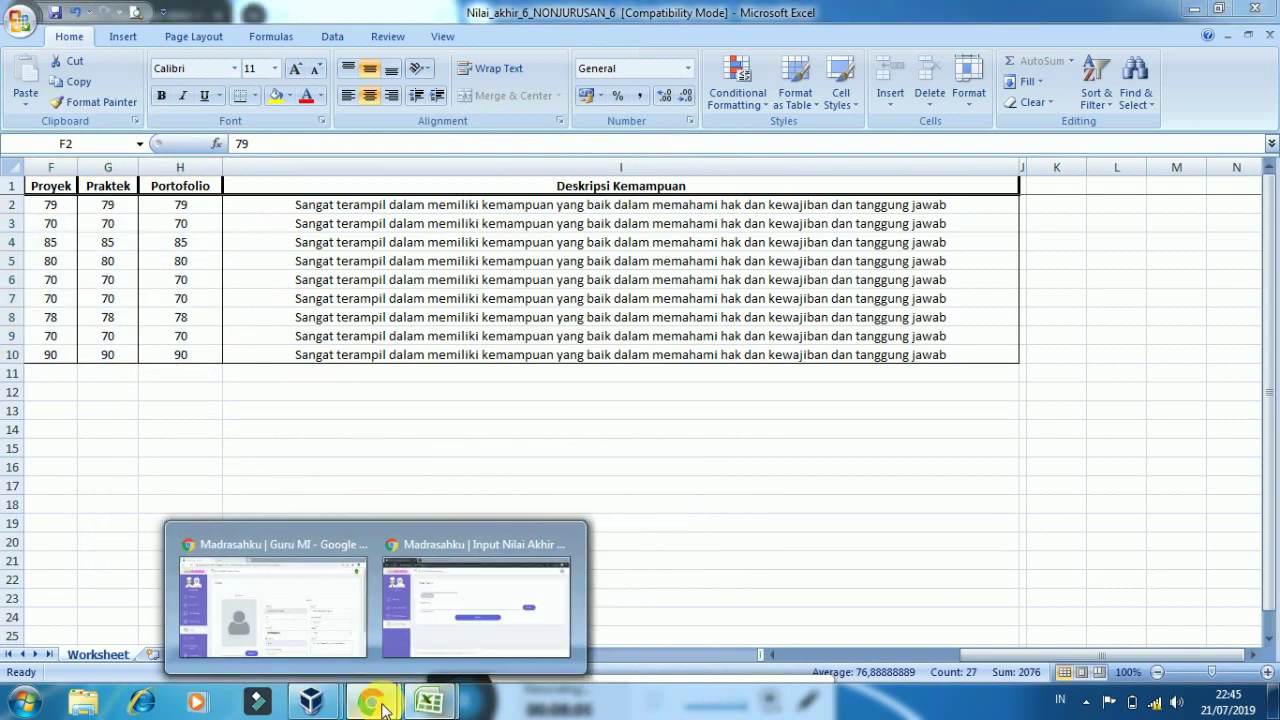
click(460, 612)
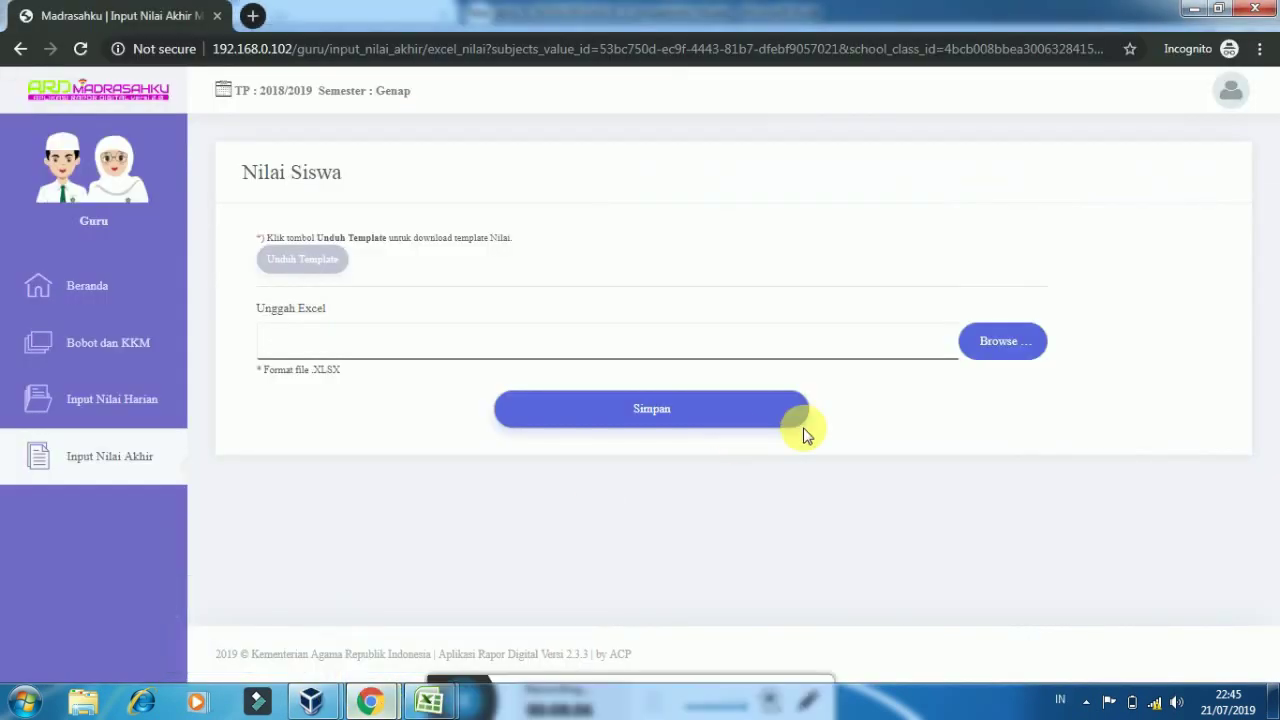
click(1001, 360)
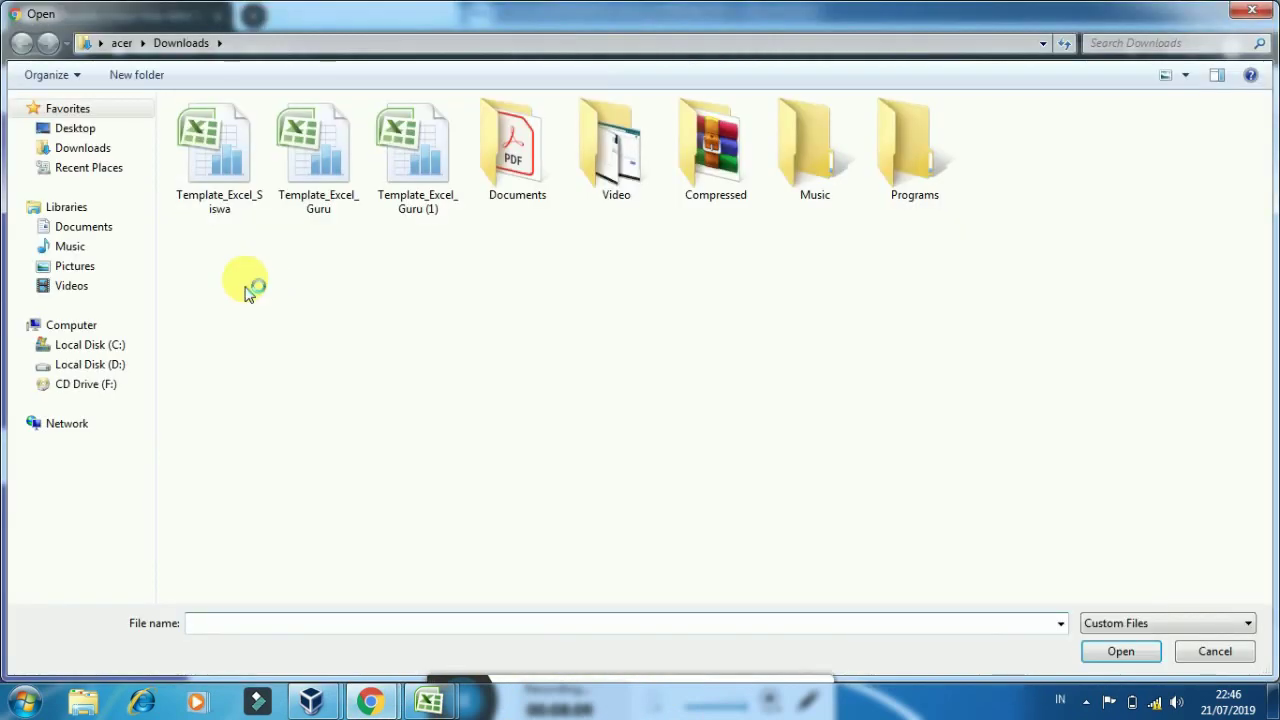
click(90, 364)
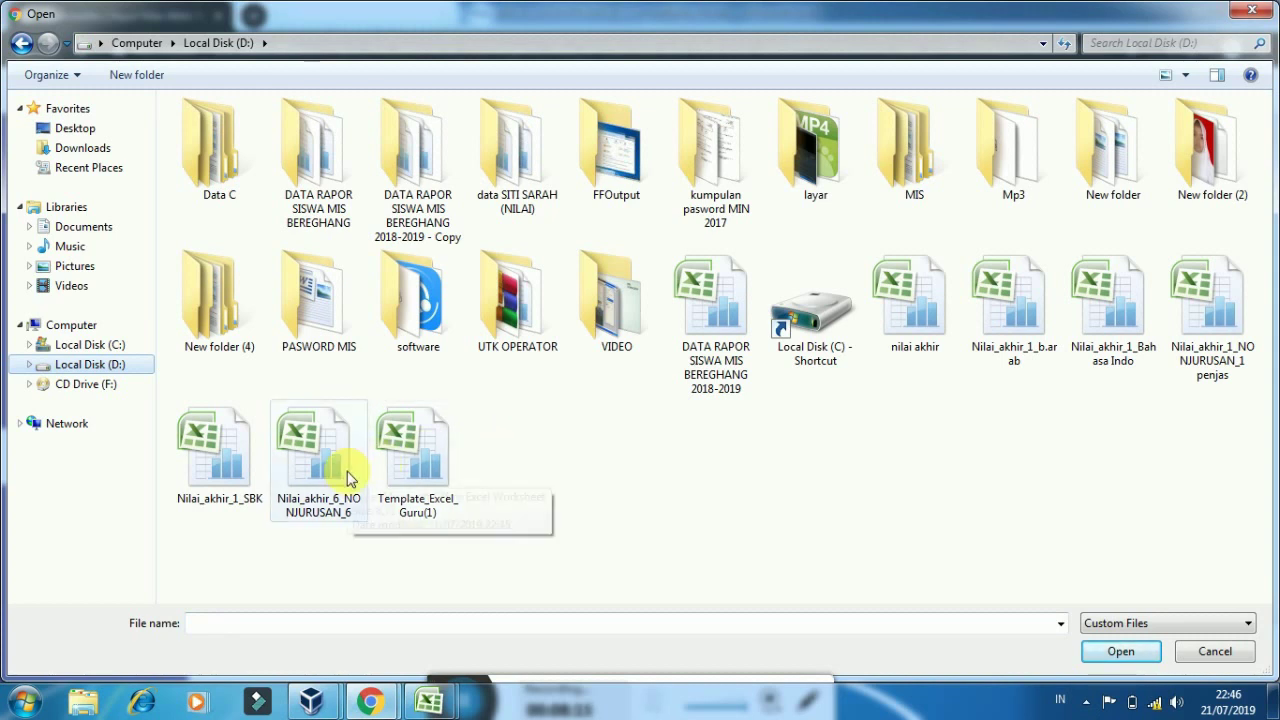
click(340, 475)
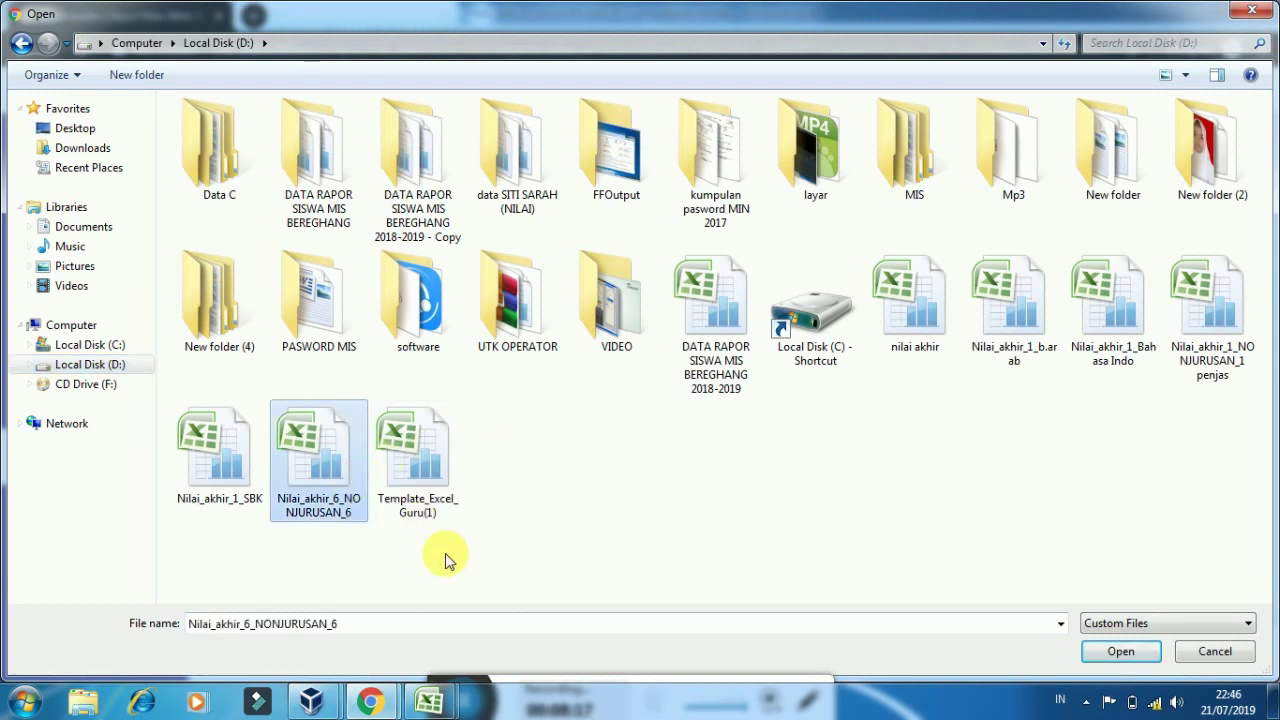
click(1103, 652)
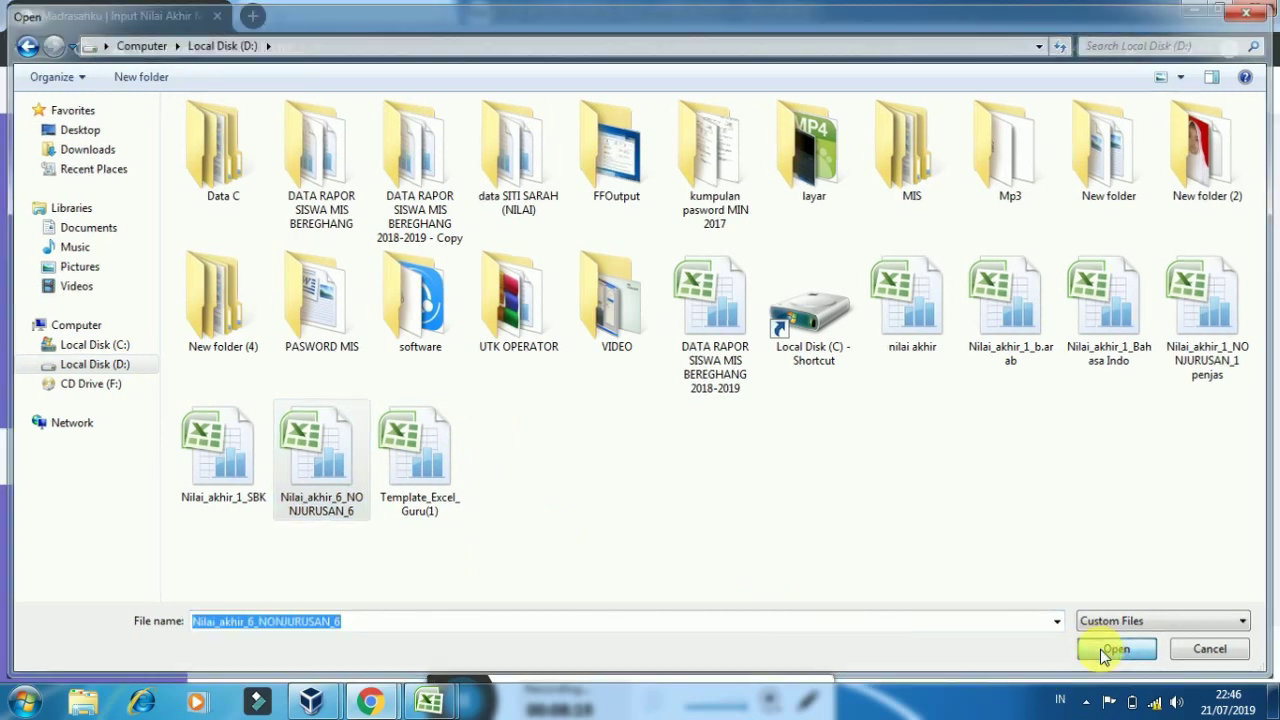
Submit the final-grade import and acknowledge the success and grades-saved messages
drag(1268, 349, 1270, 520)
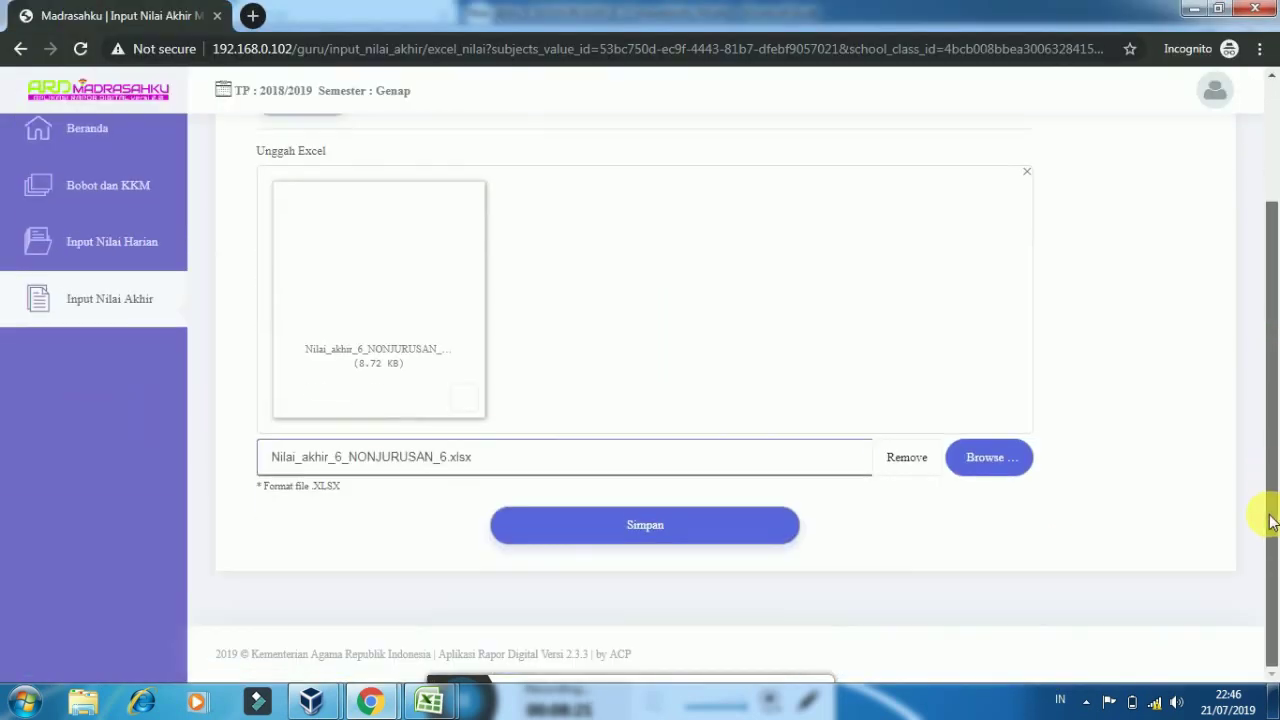
click(762, 531)
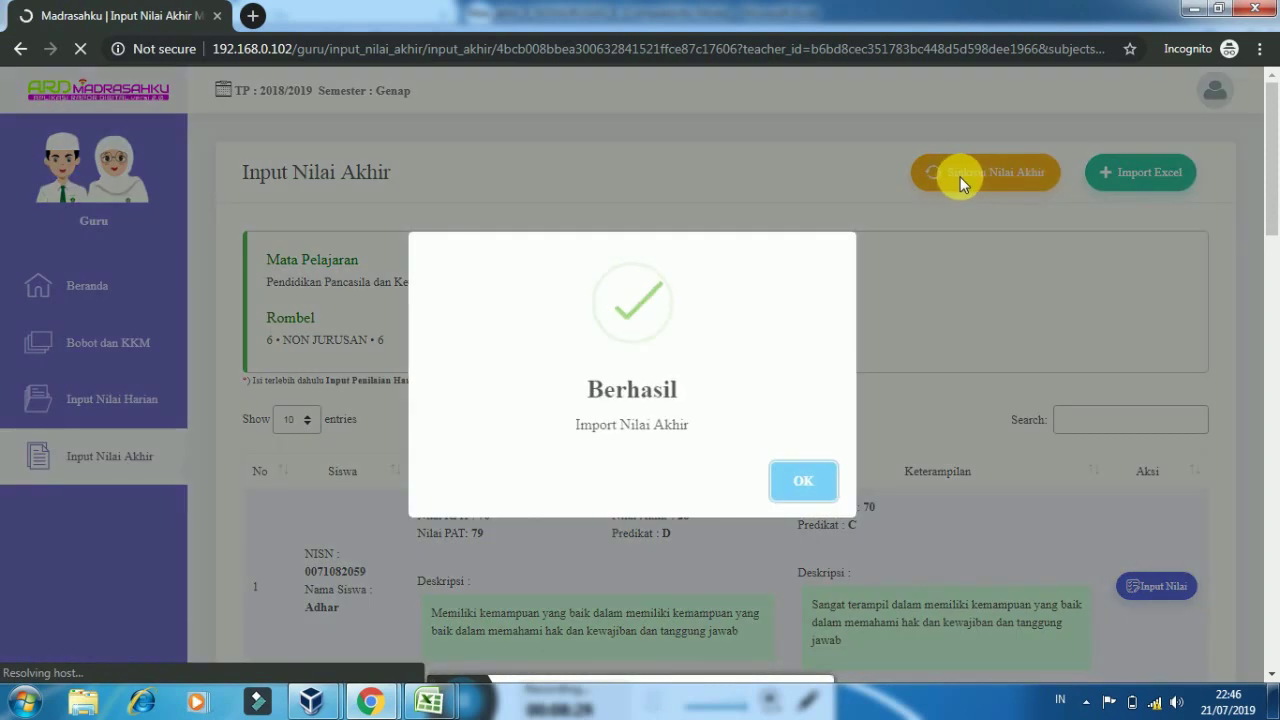
click(960, 177)
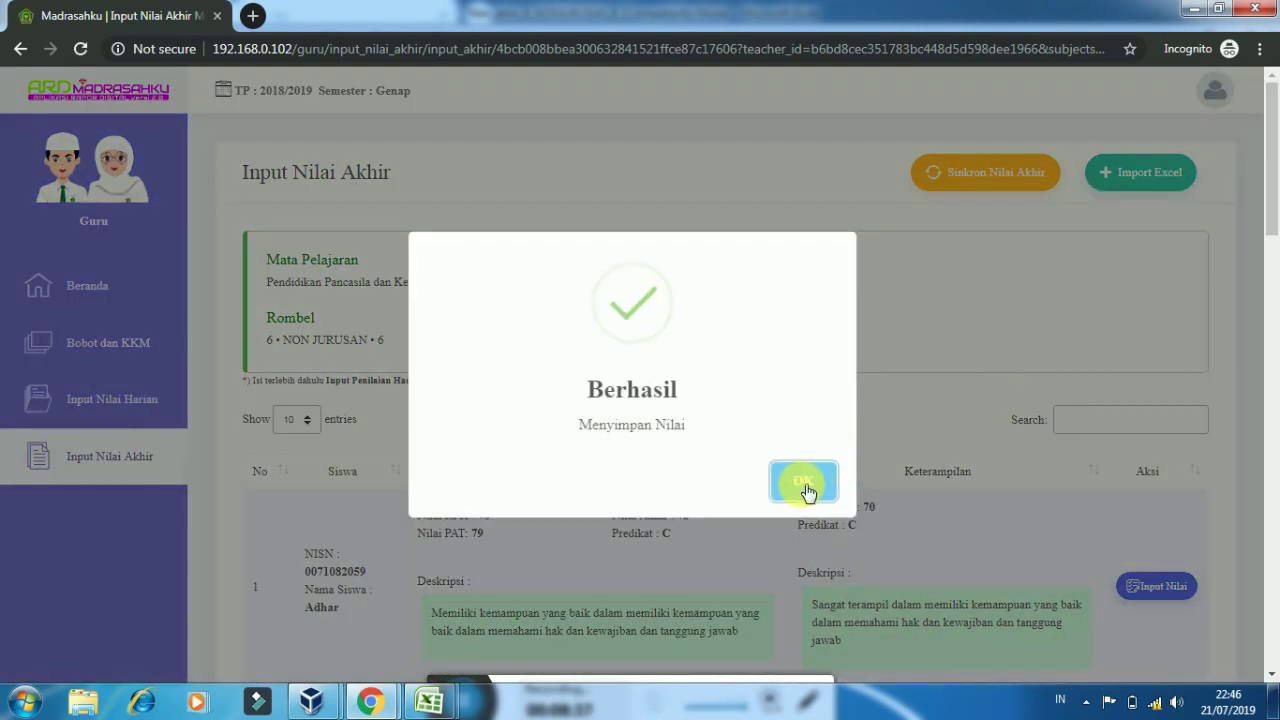
click(806, 484)
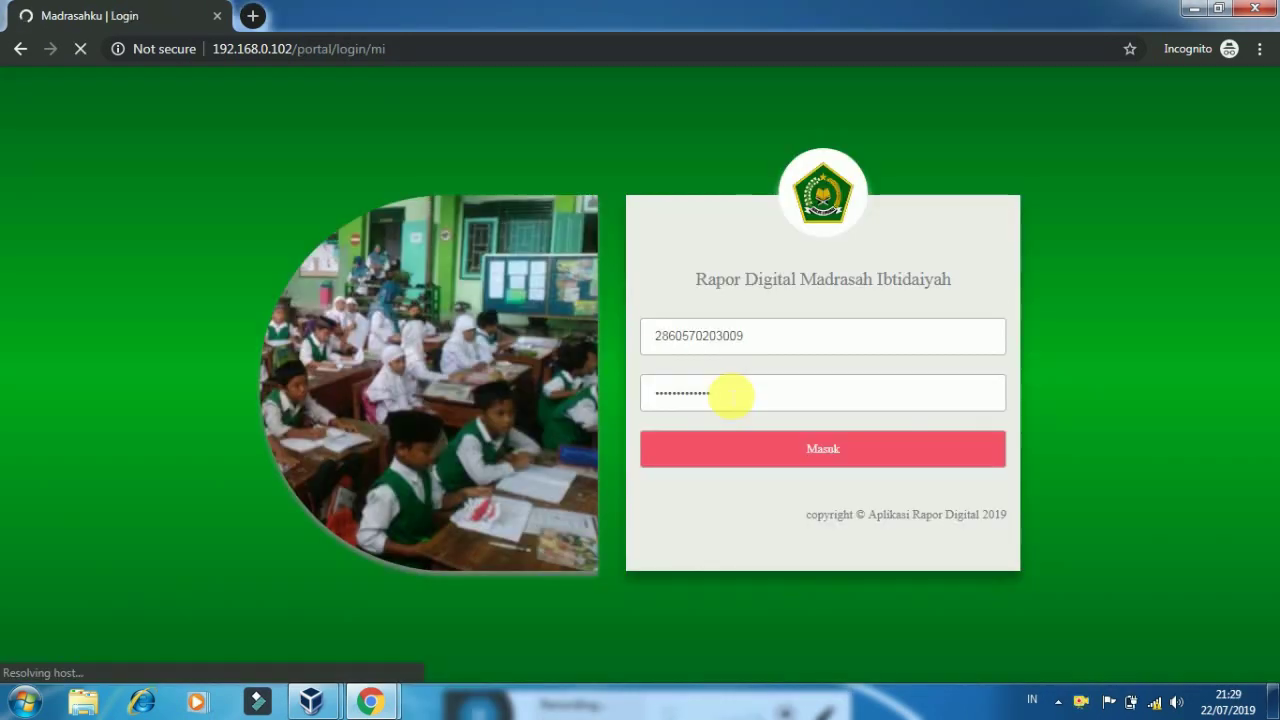
After the Gagal login error, log in again with the teacher's username and password
key(Return)
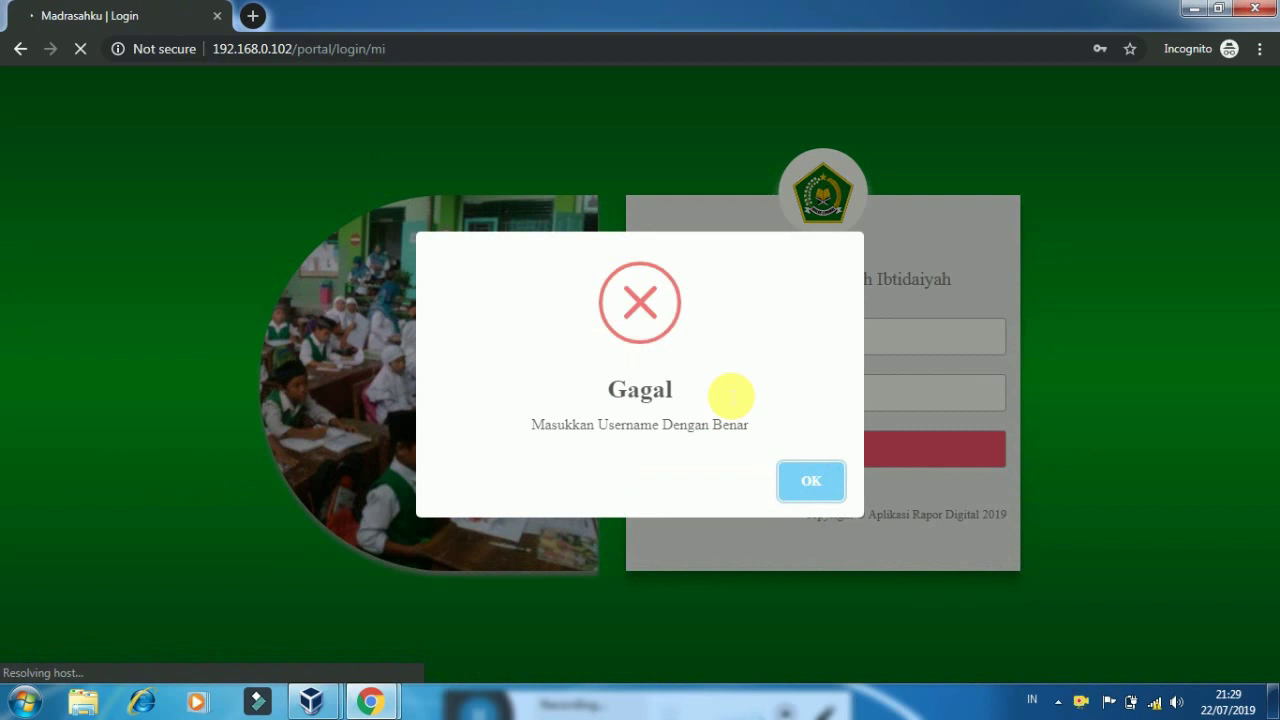
click(806, 486)
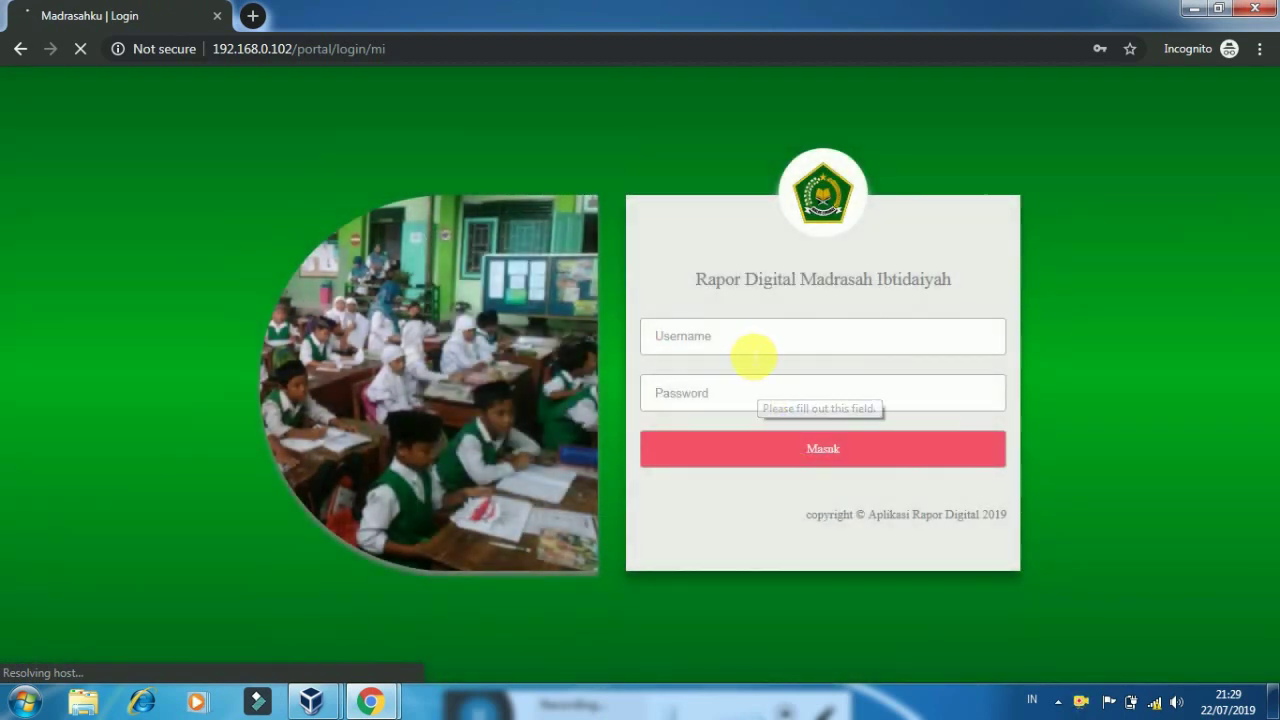
click(752, 340)
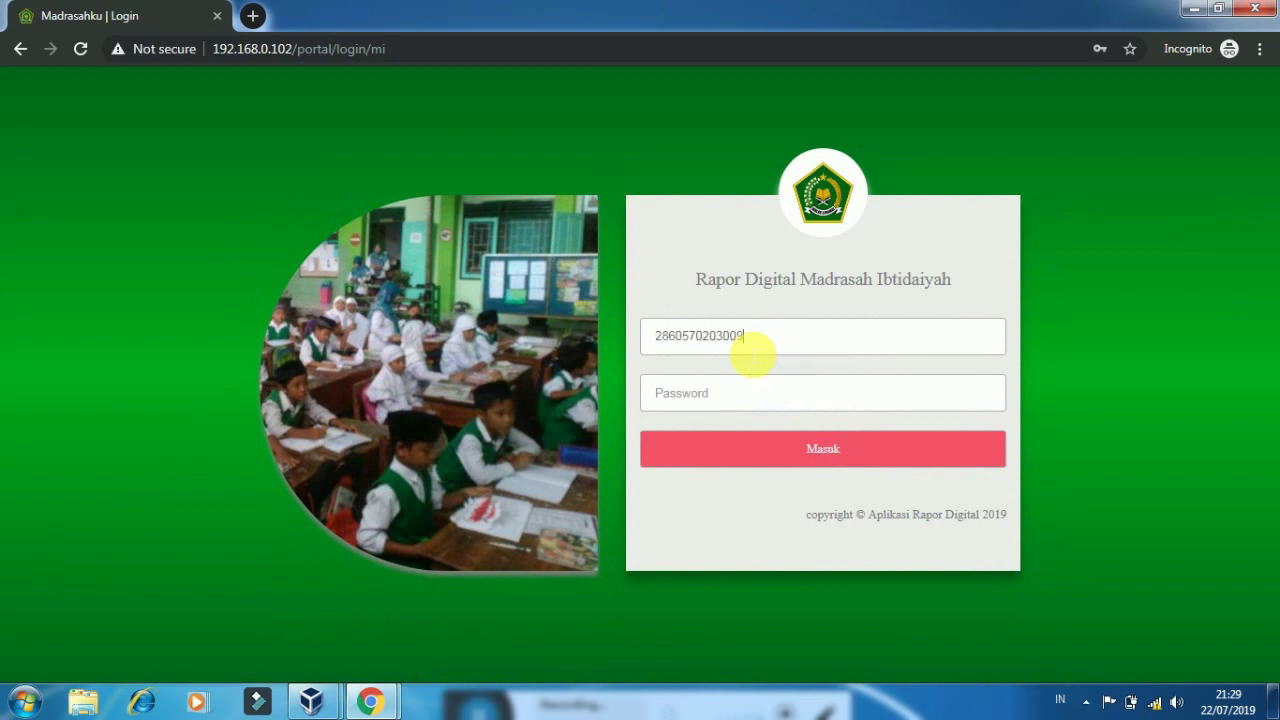
click(755, 393)
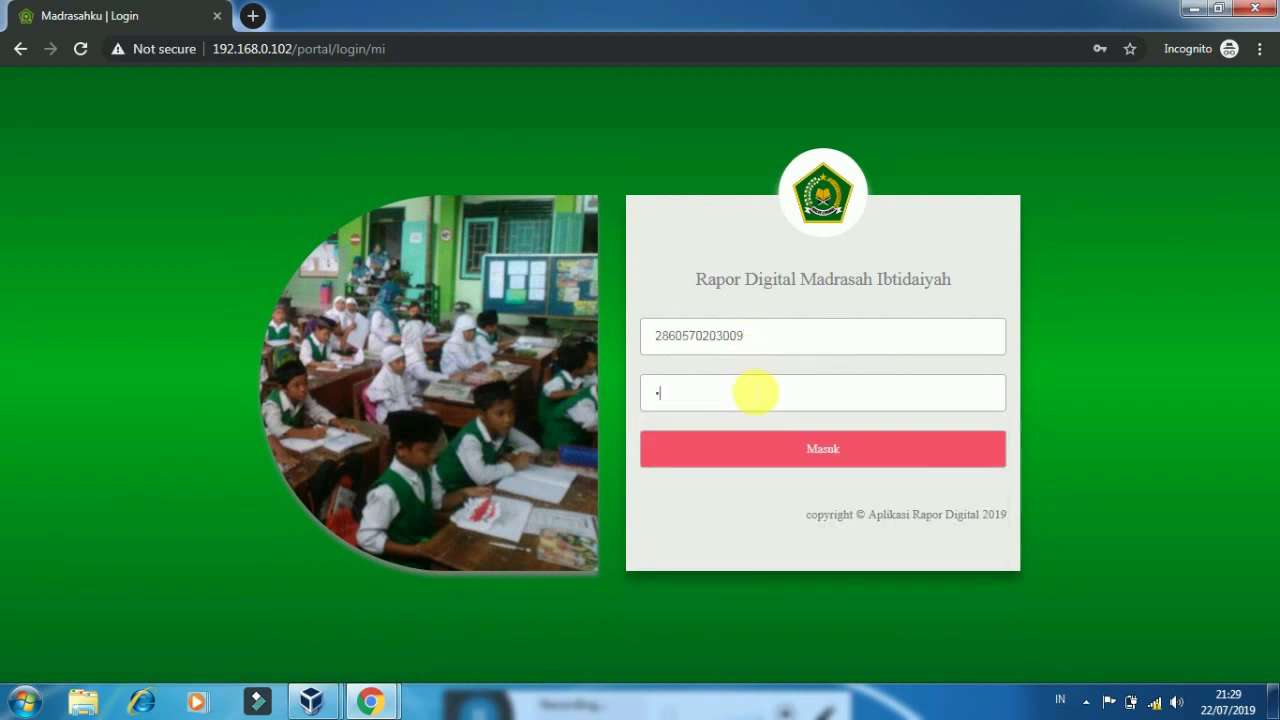
key(Return)
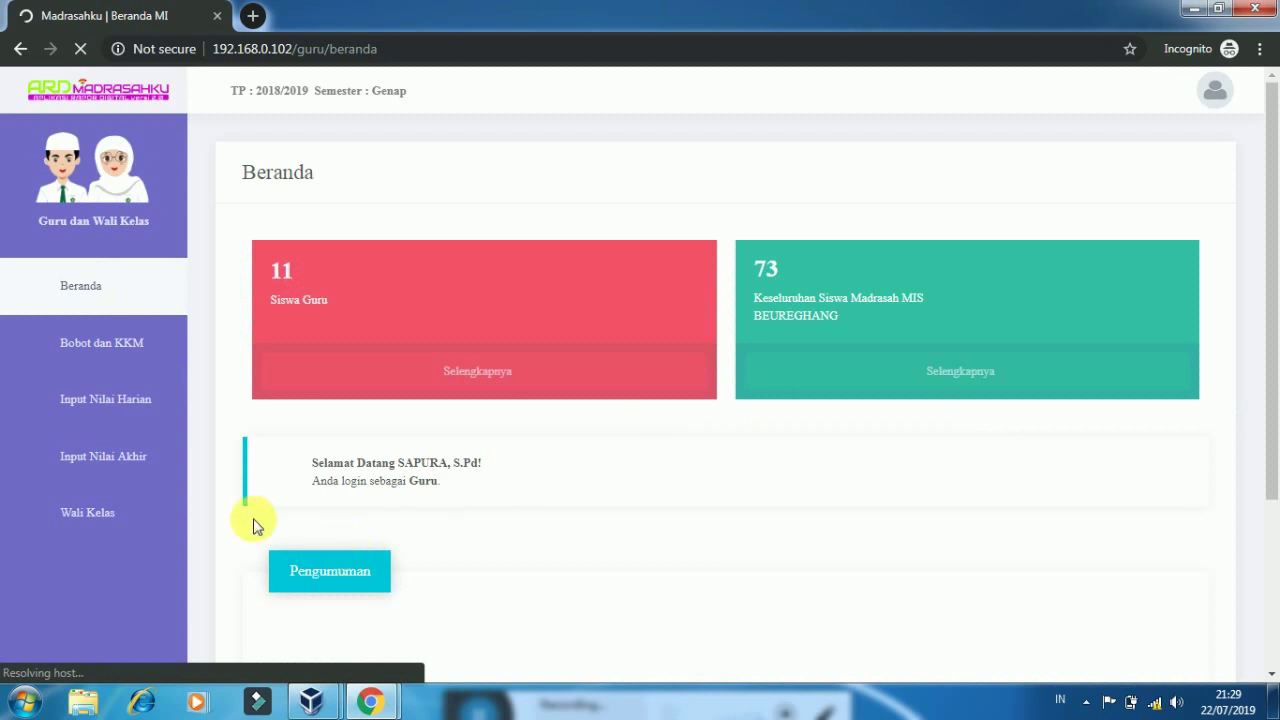
Open Wali Kelas > Siswa and start Input Catatan for the fourth student
mouse_move(143, 508)
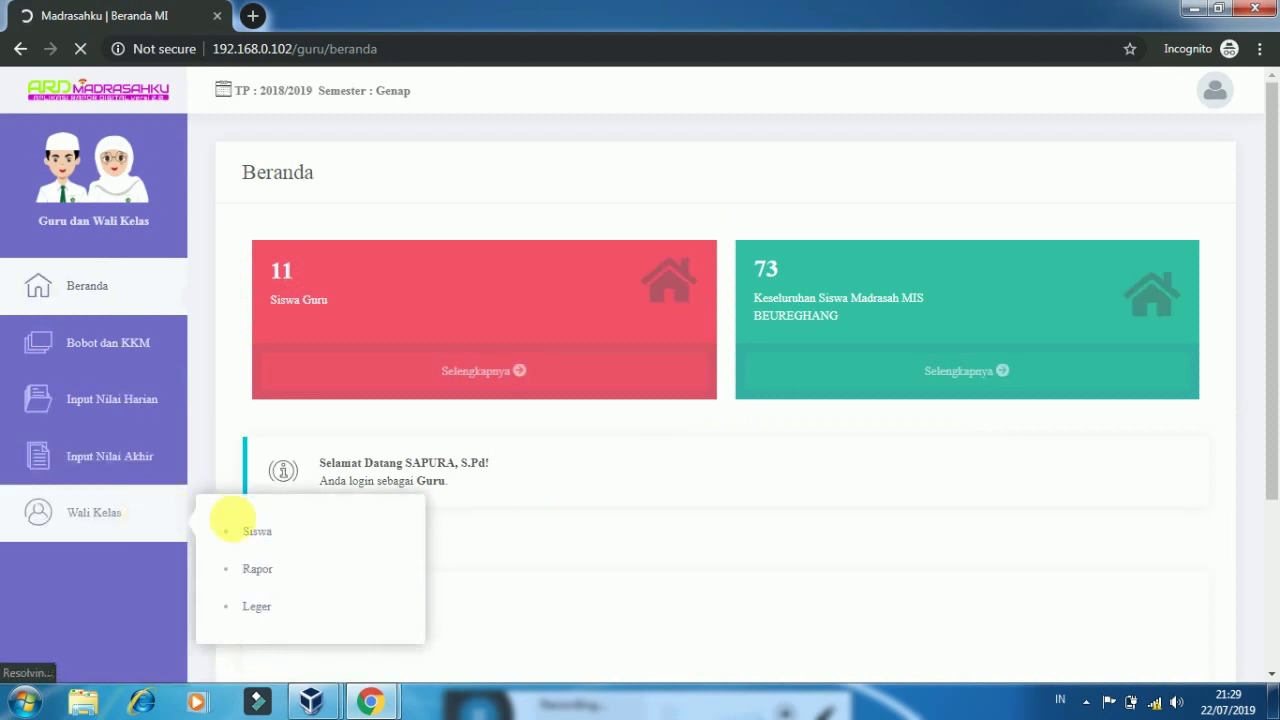
click(257, 533)
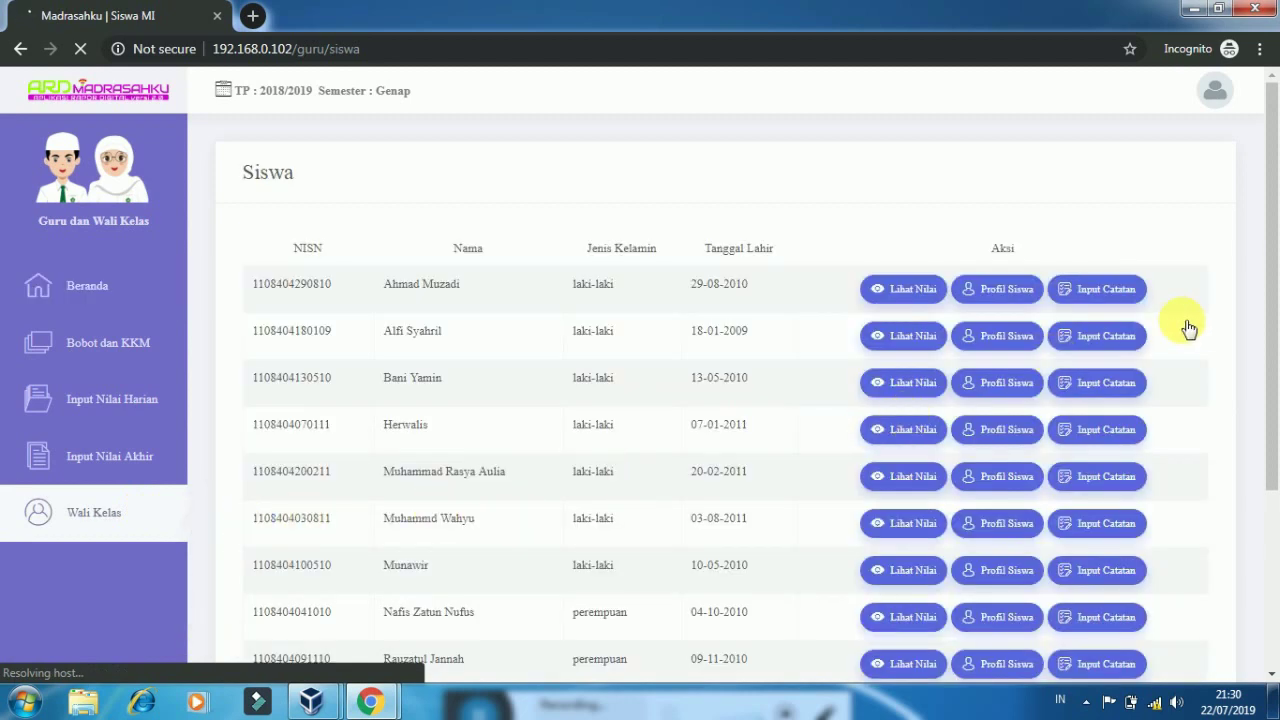
scroll(1277, 325, down, 2)
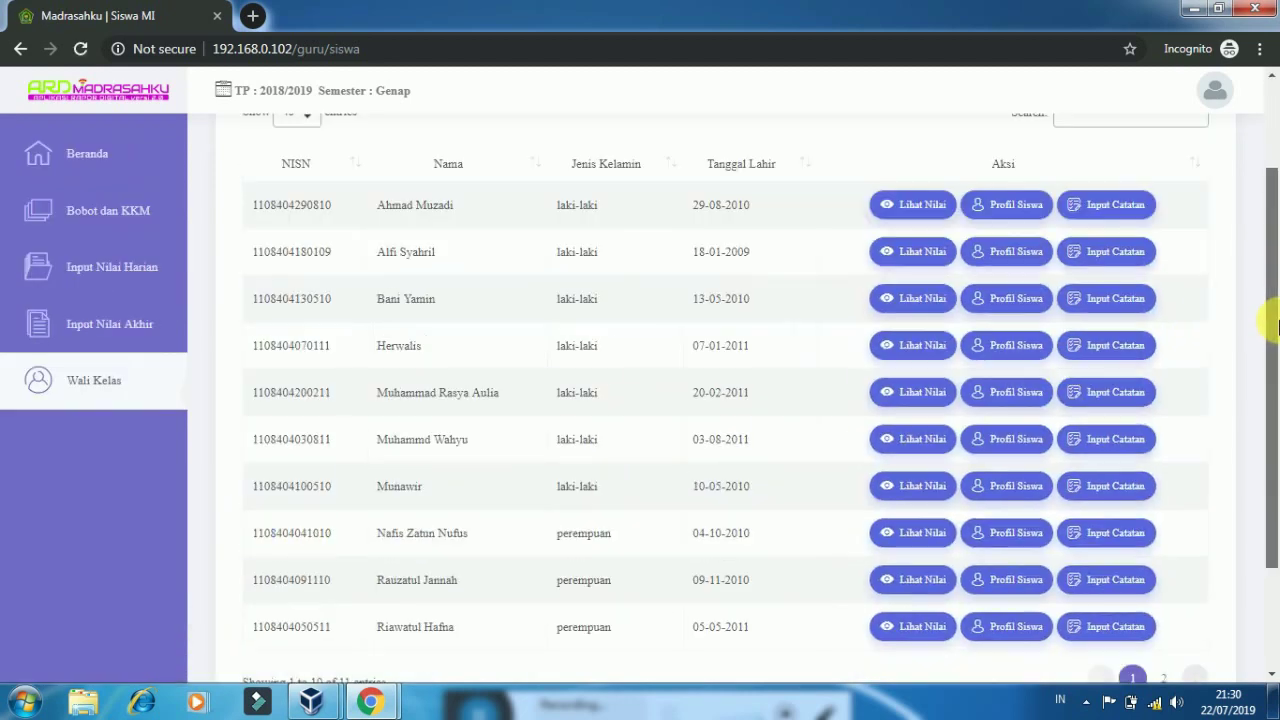
scroll(1277, 326, down, 1)
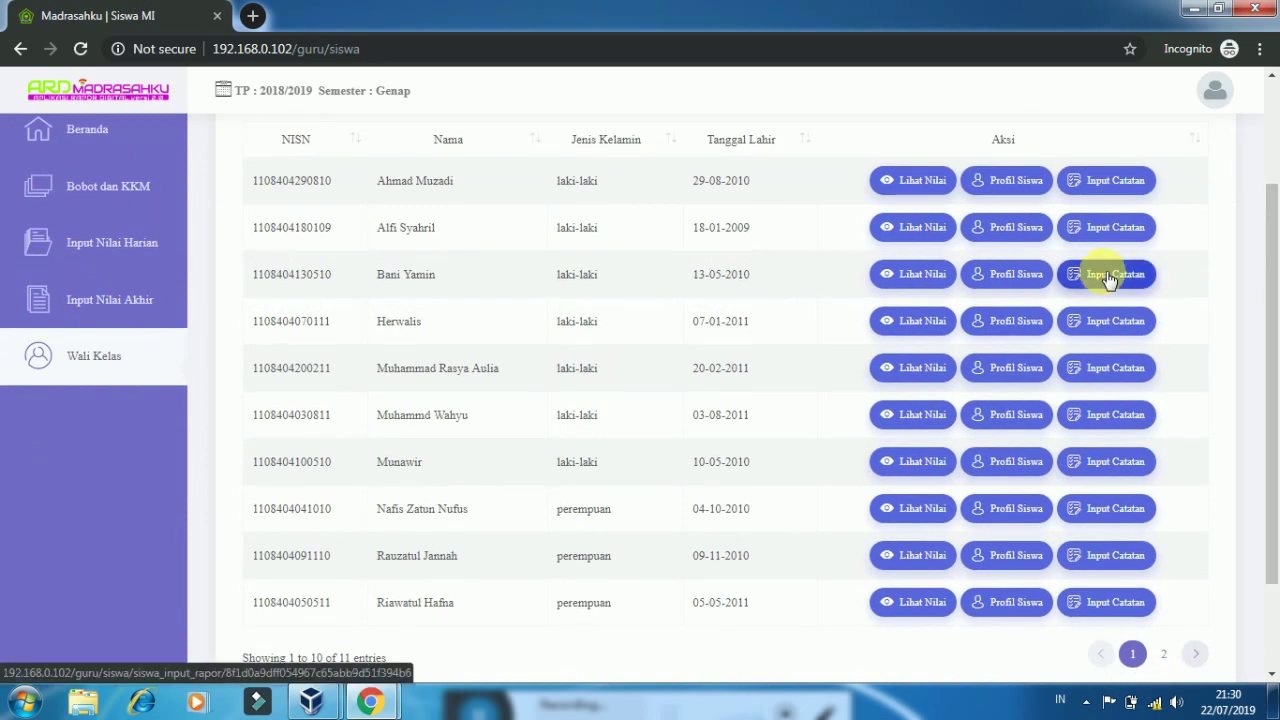
click(1115, 335)
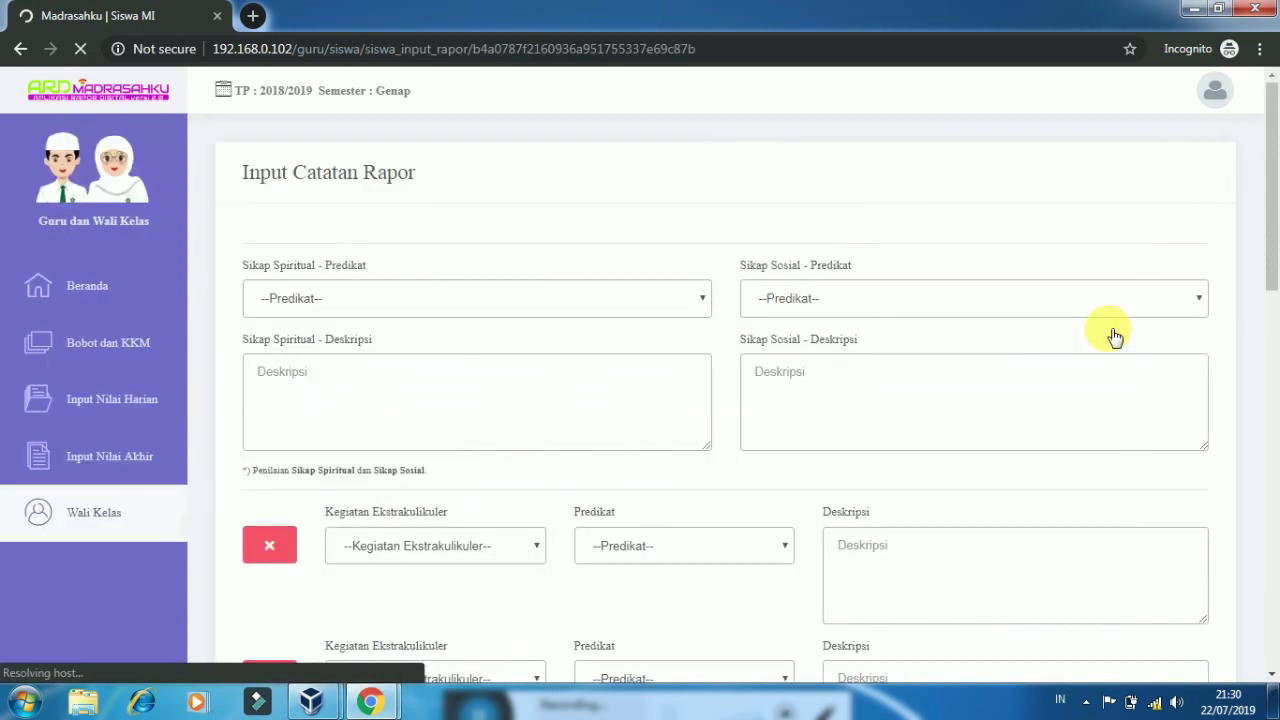
Set spiritual and social attitude to Sangat Baik, with SANGAT BAIK as both descriptions
click(636, 298)
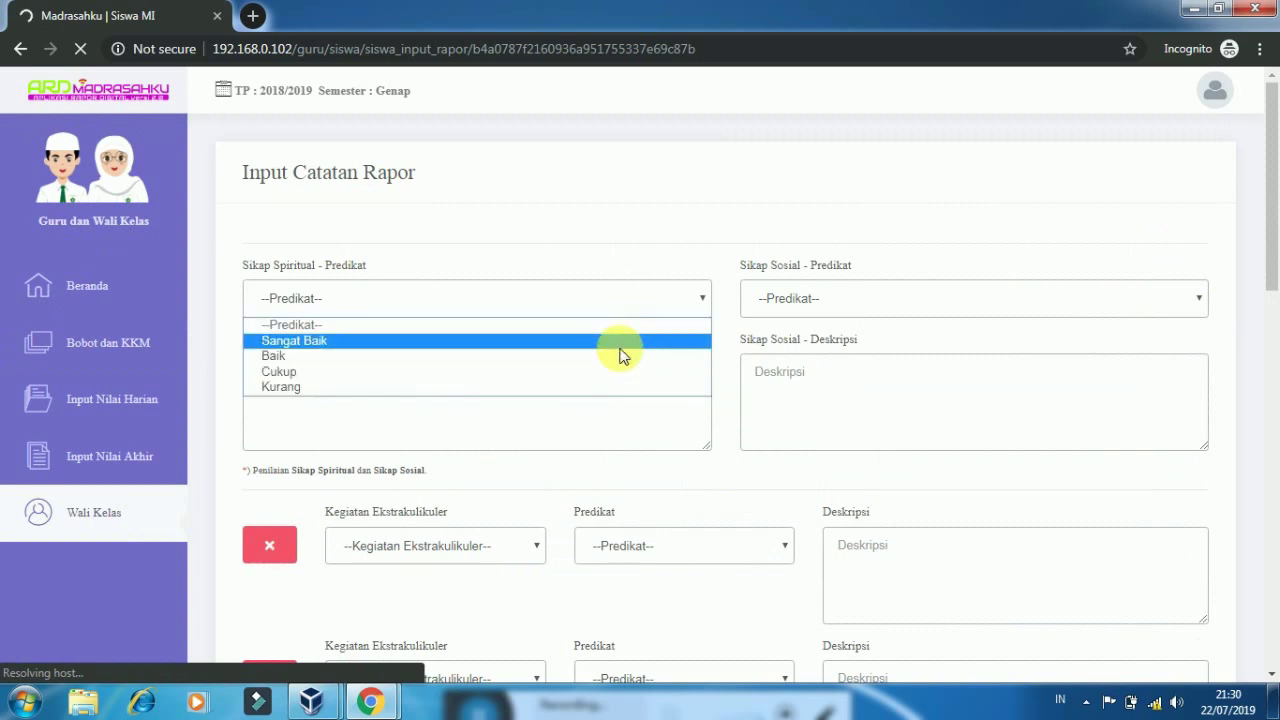
click(836, 313)
click(836, 313)
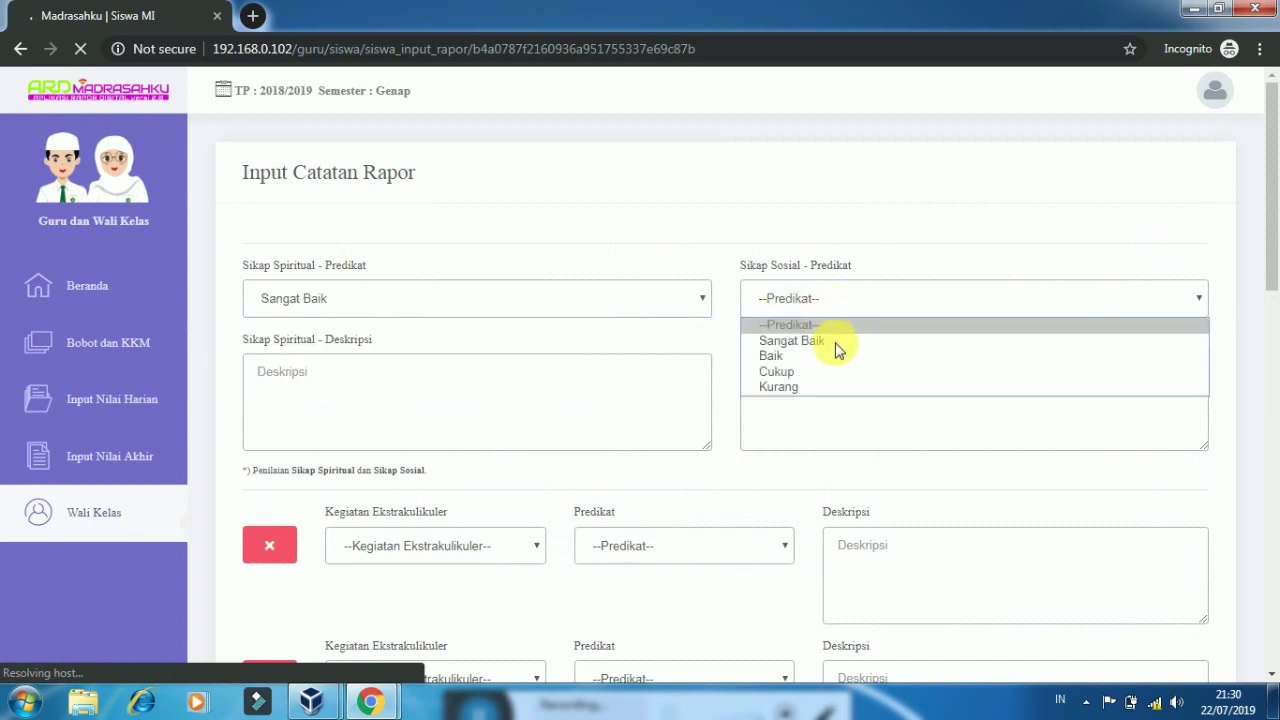
click(834, 343)
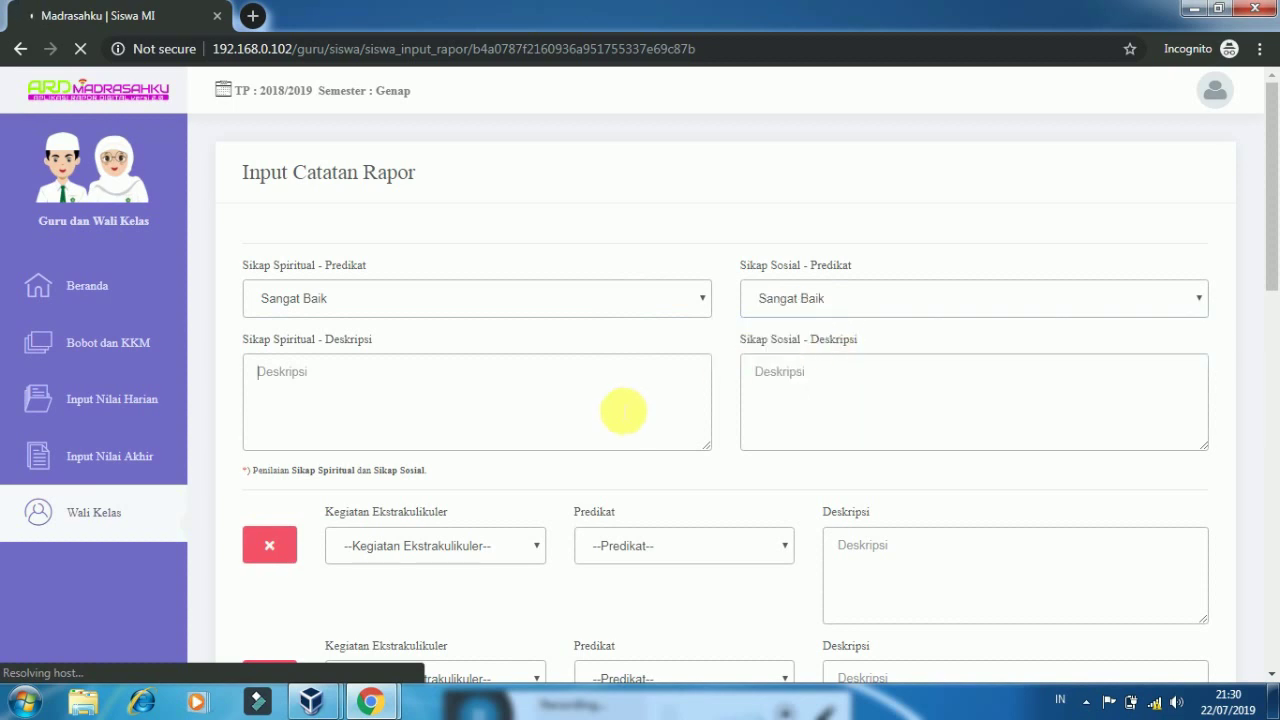
text(a)
key(BackSpace)
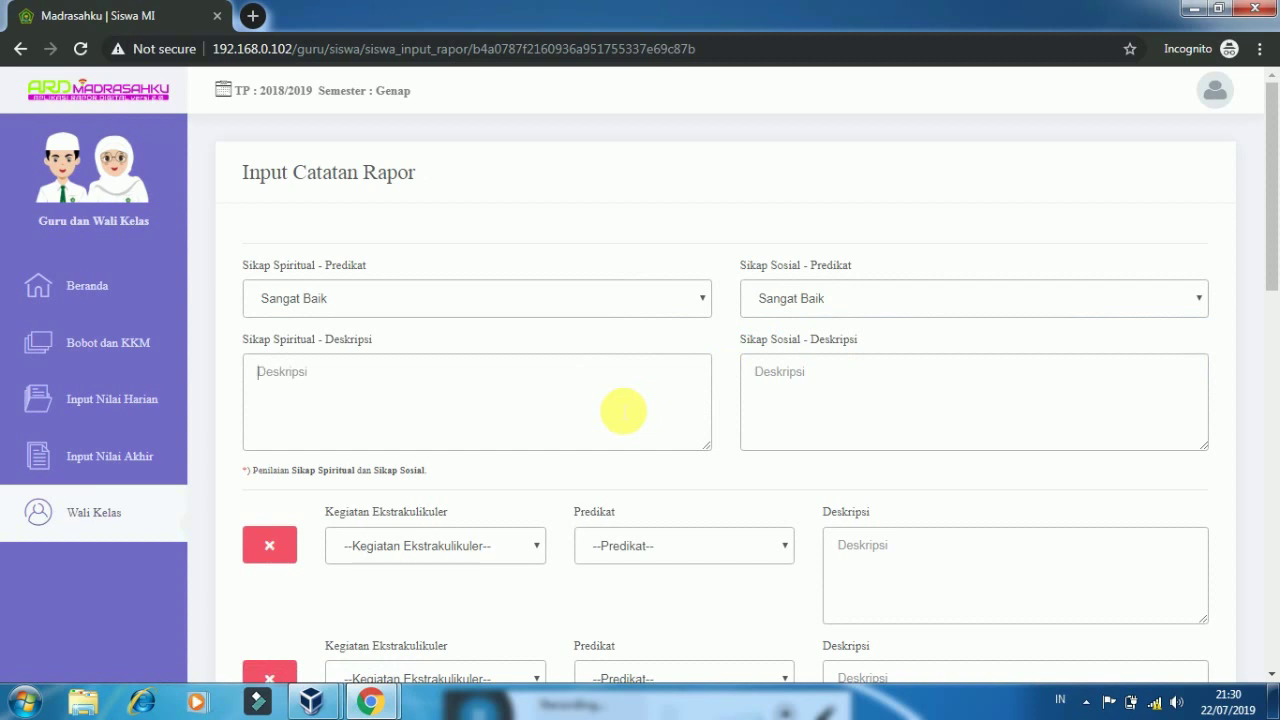
text(SANGAT BASANGAT)
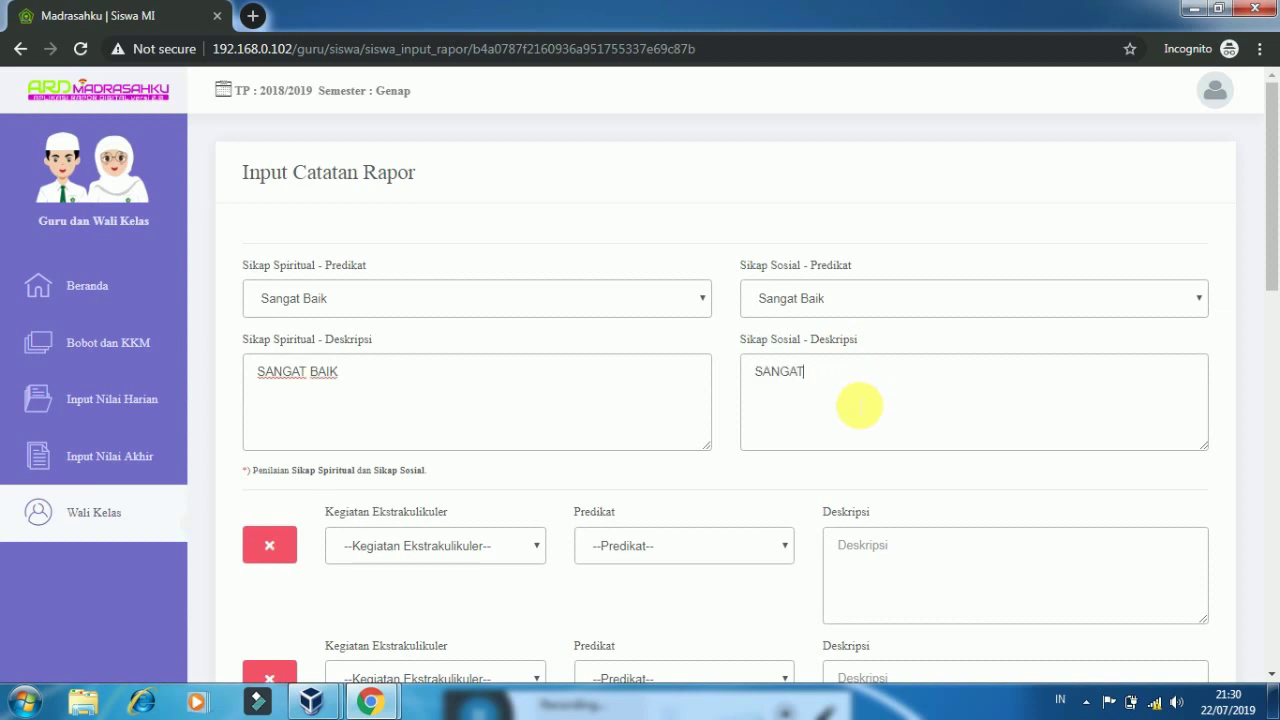
text( BAIK)
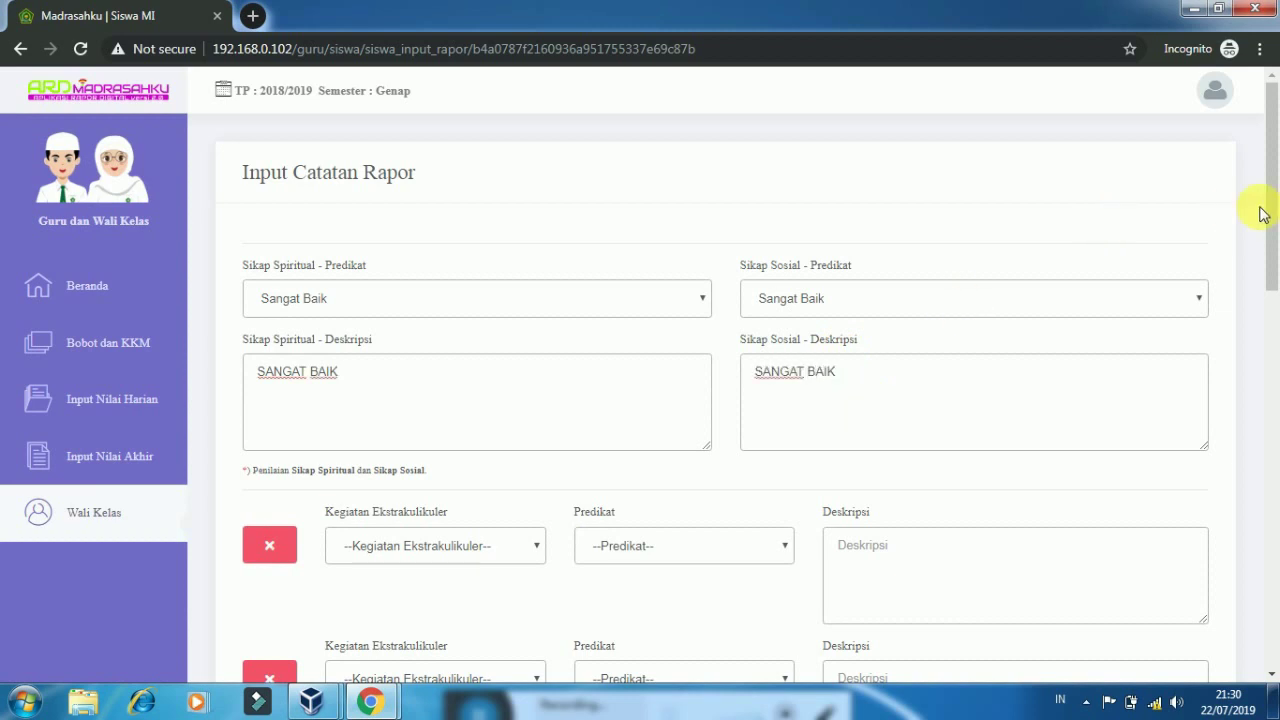
drag(1268, 207, 1272, 545)
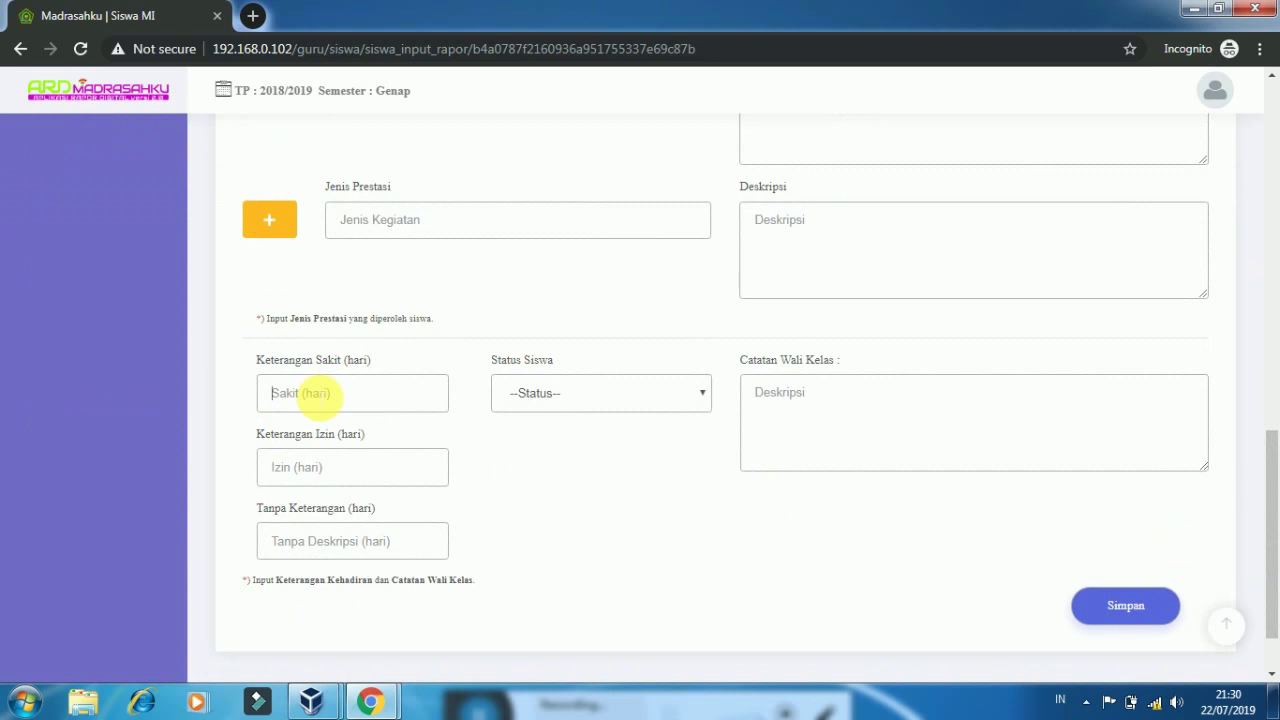
Enter absences 2/1/1, status NAIK, note PERTAHANKAN PRESTASI, and save the report notes
text(2)
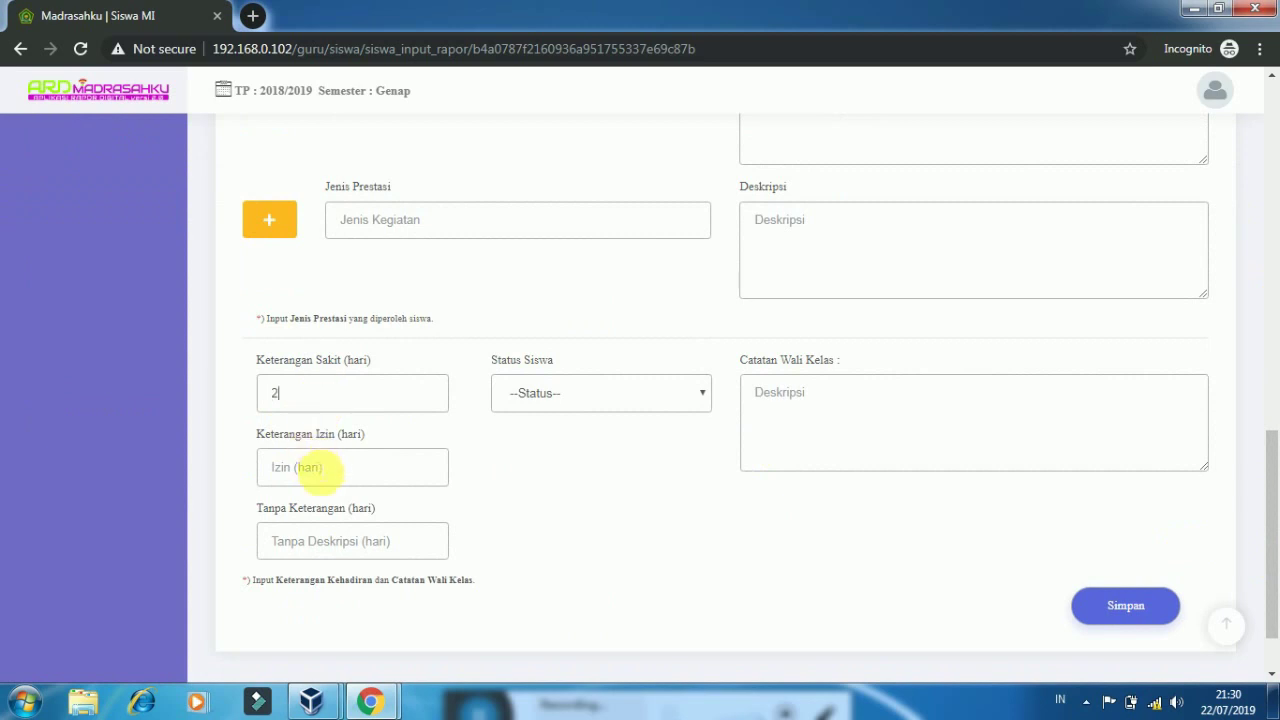
text(1)
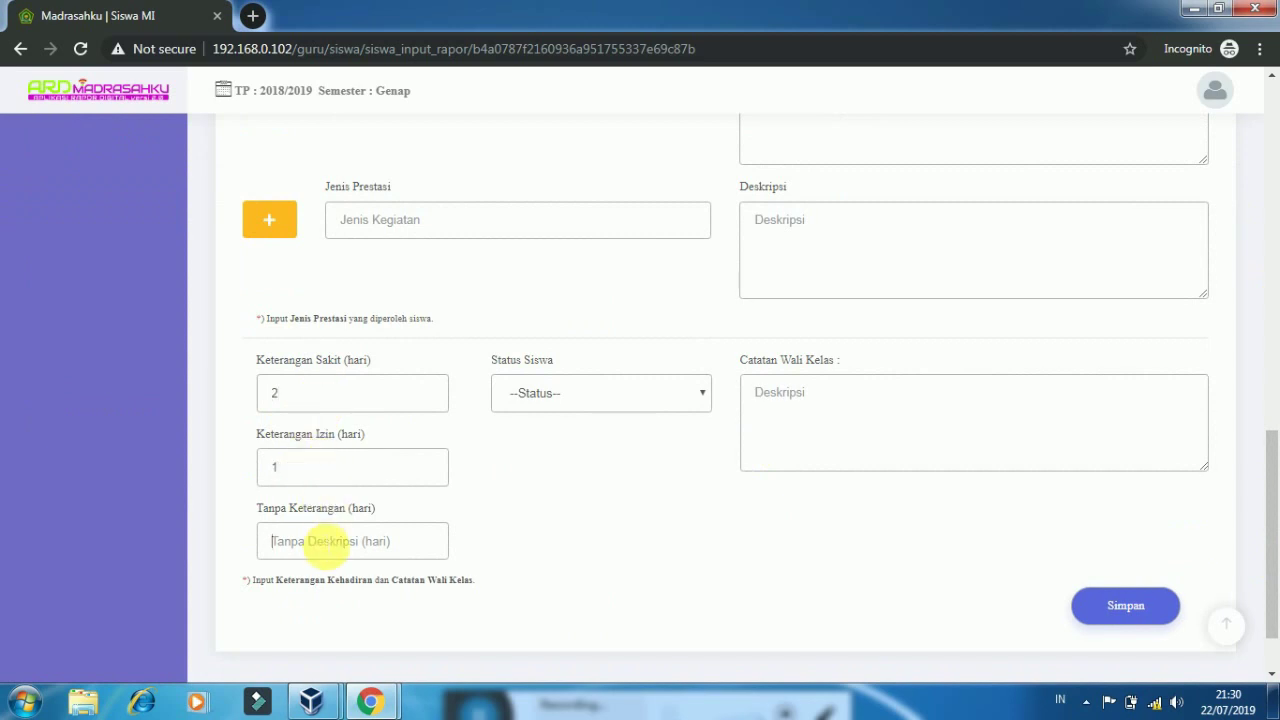
text(1)
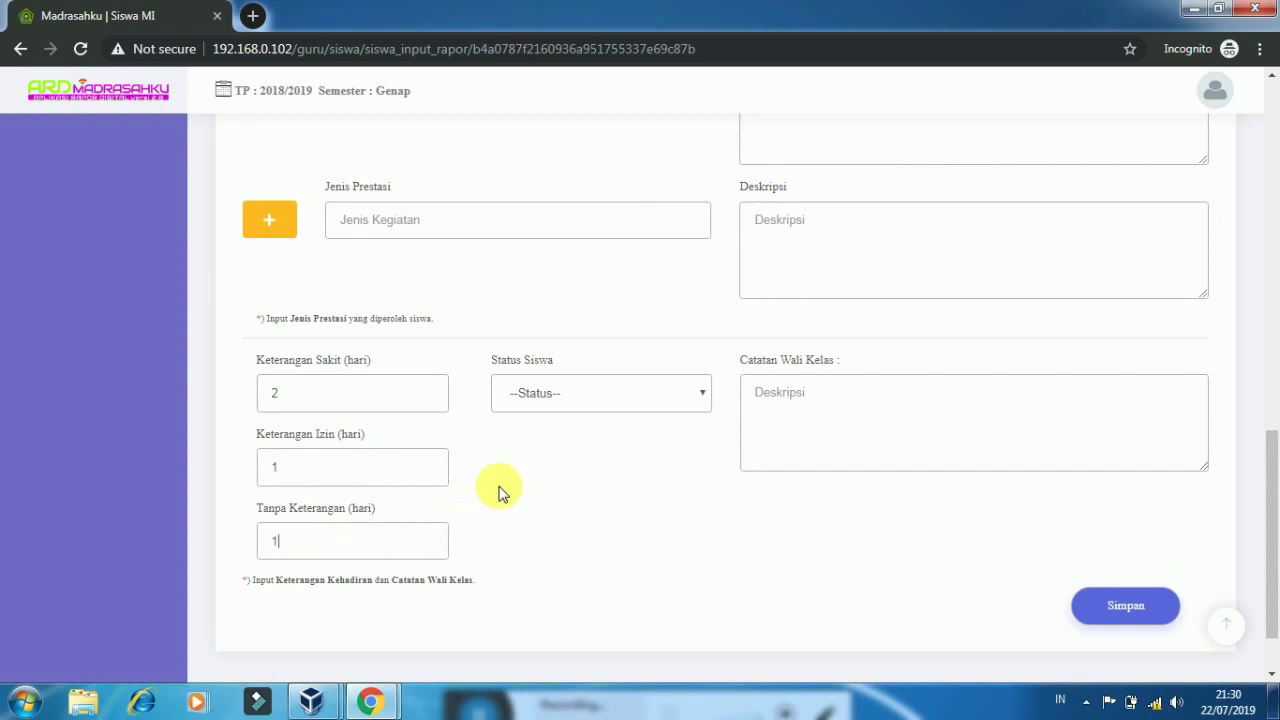
click(598, 402)
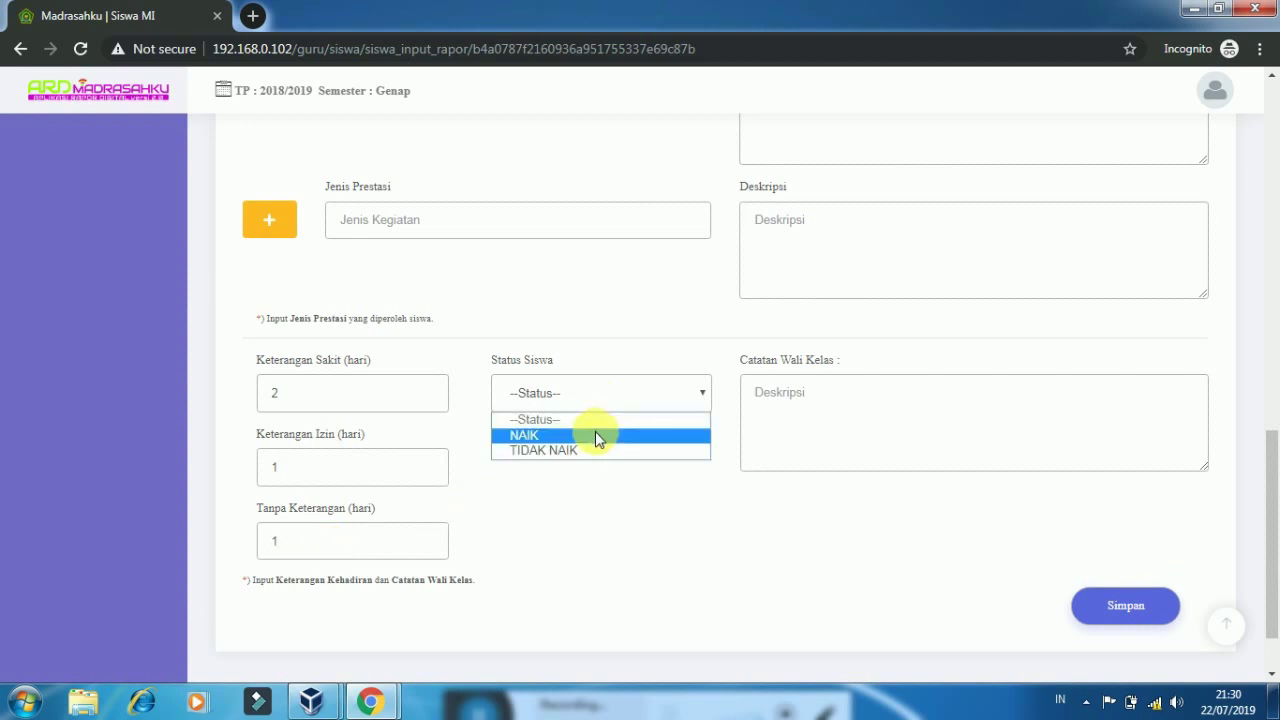
click(595, 431)
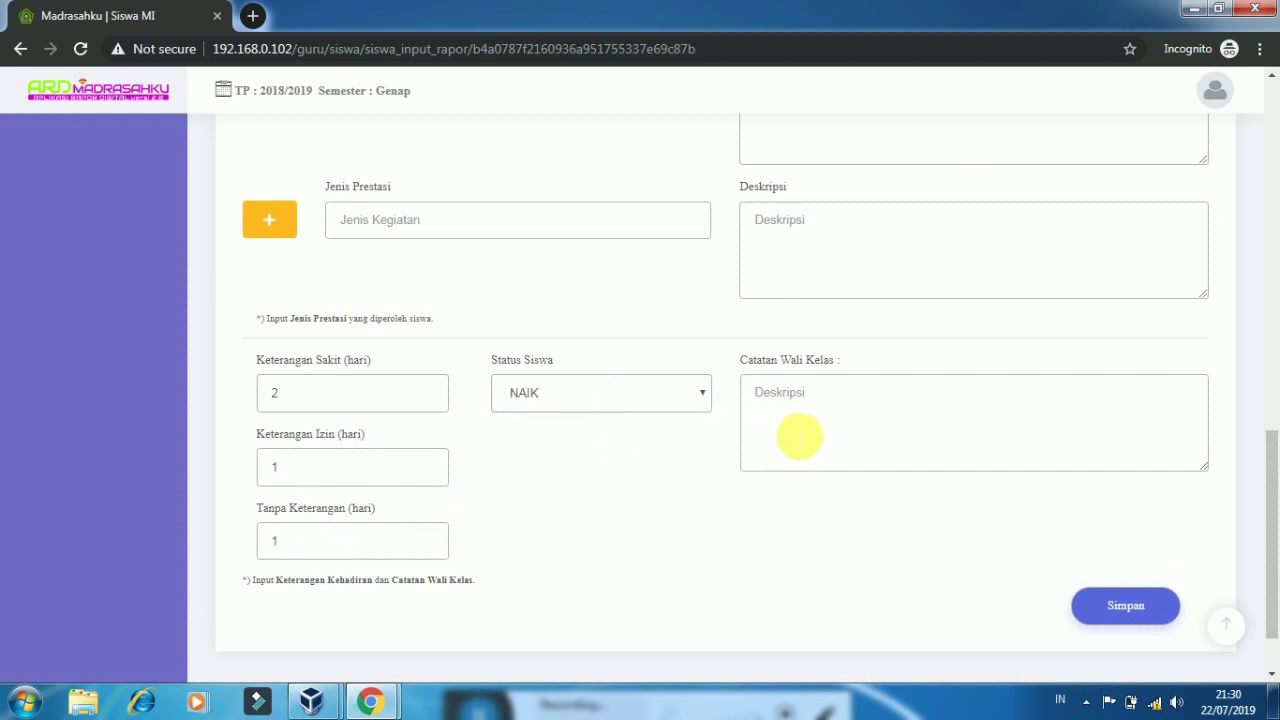
click(799, 436)
text(PERTAHANKAN PR)
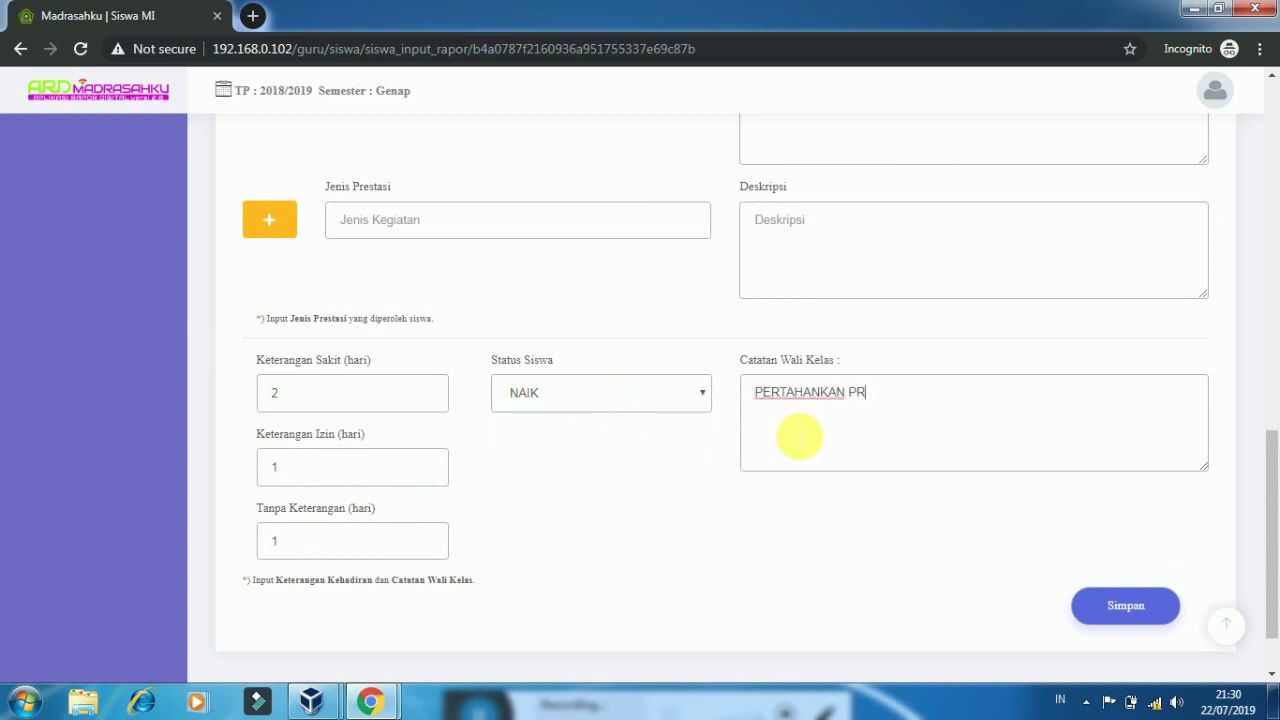
text(ESTASI)
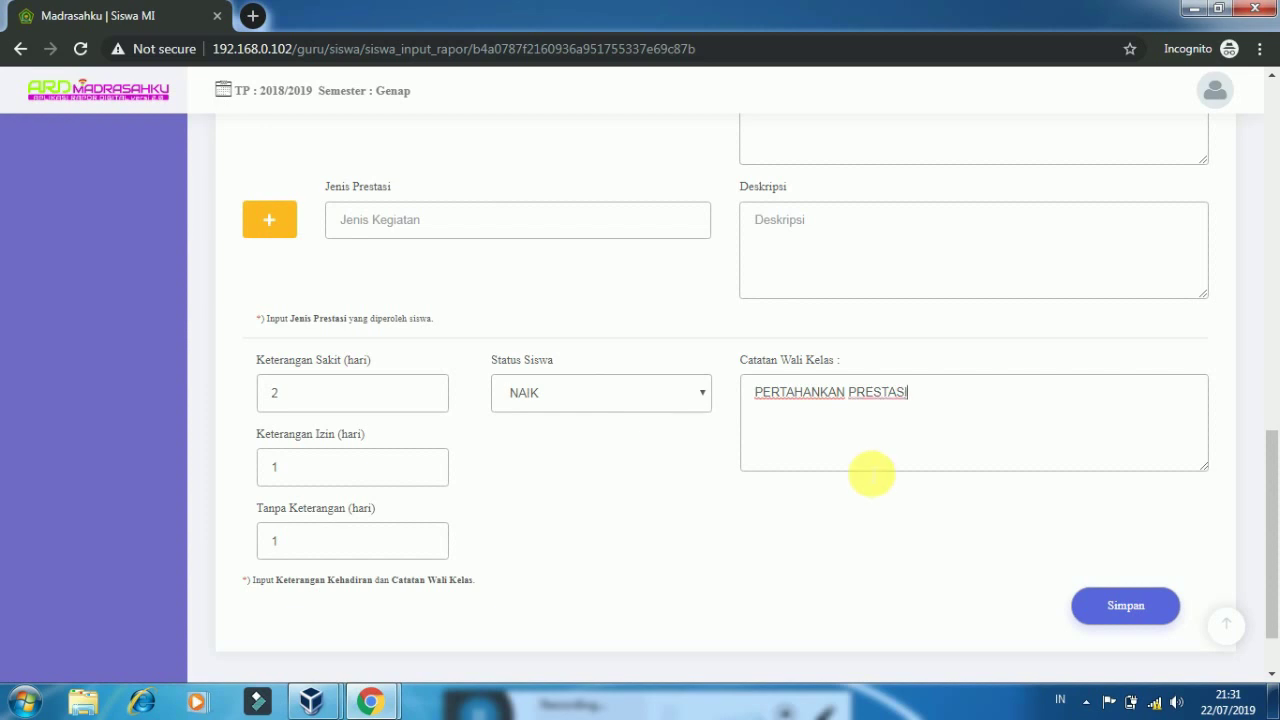
click(1110, 610)
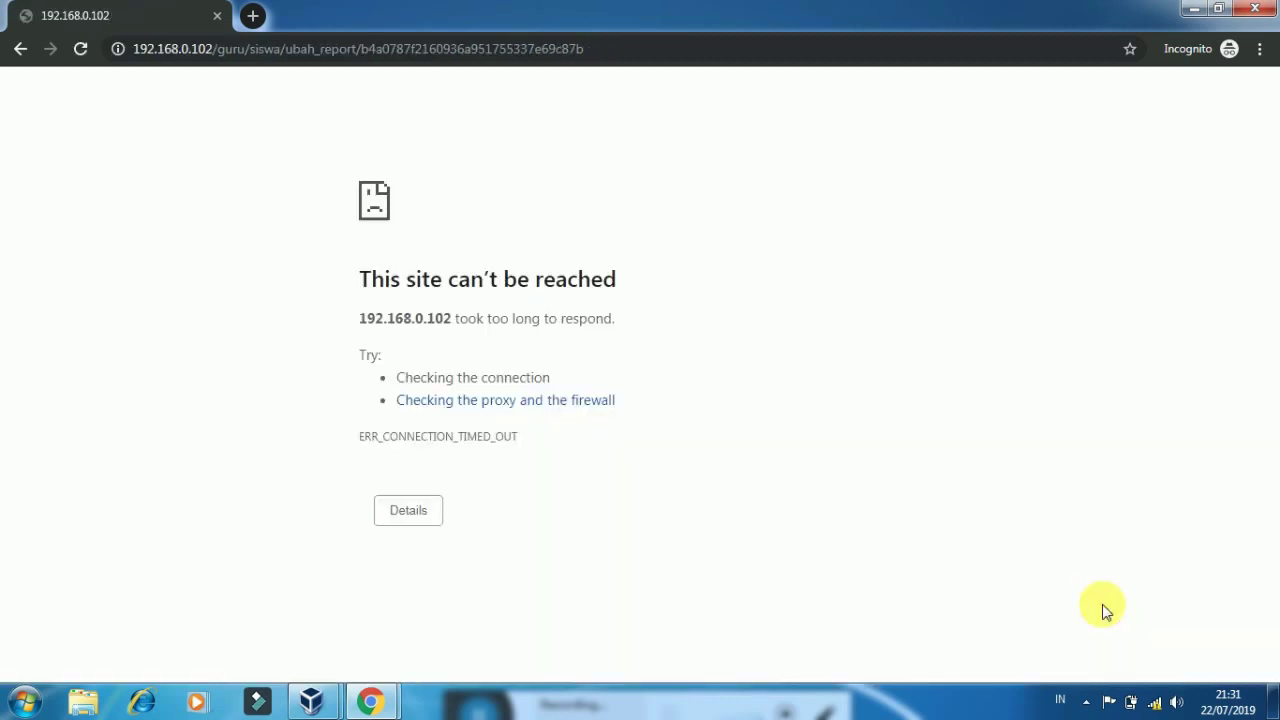
Clear the stray character from Chrome's address bar and go back to the filled-in notes form
click(510, 47)
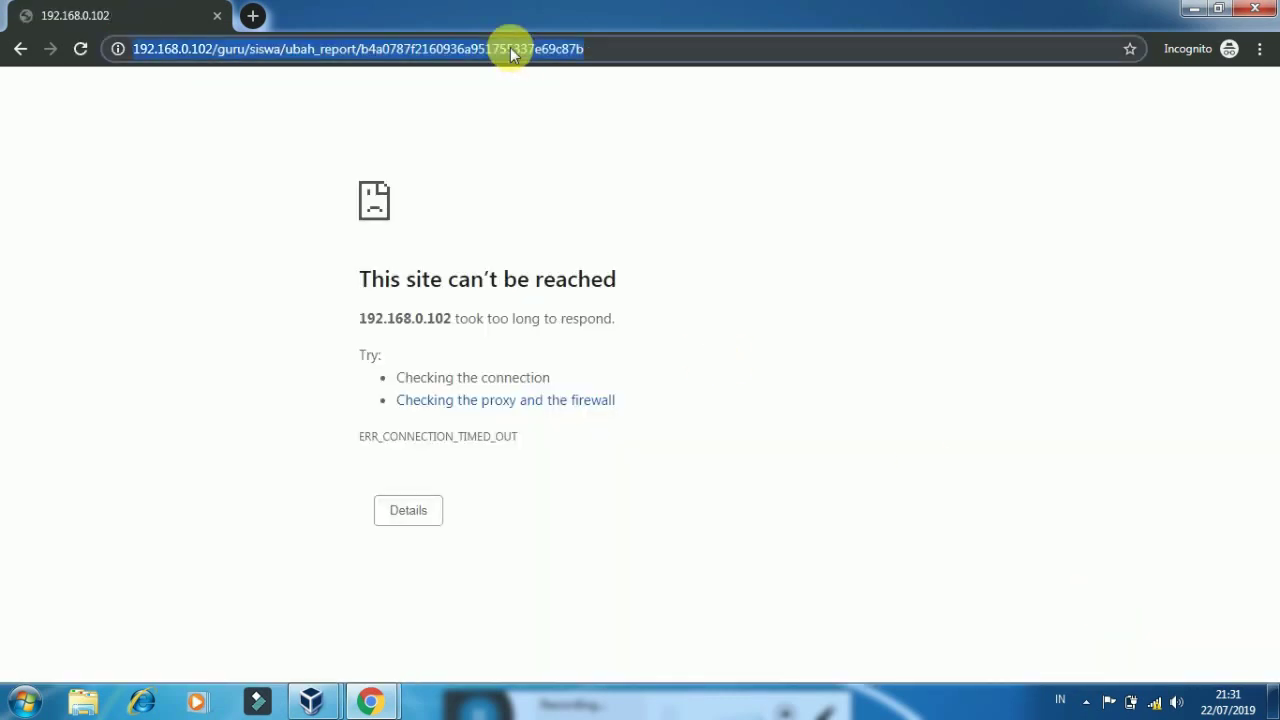
text(\)
key(BackSpace)
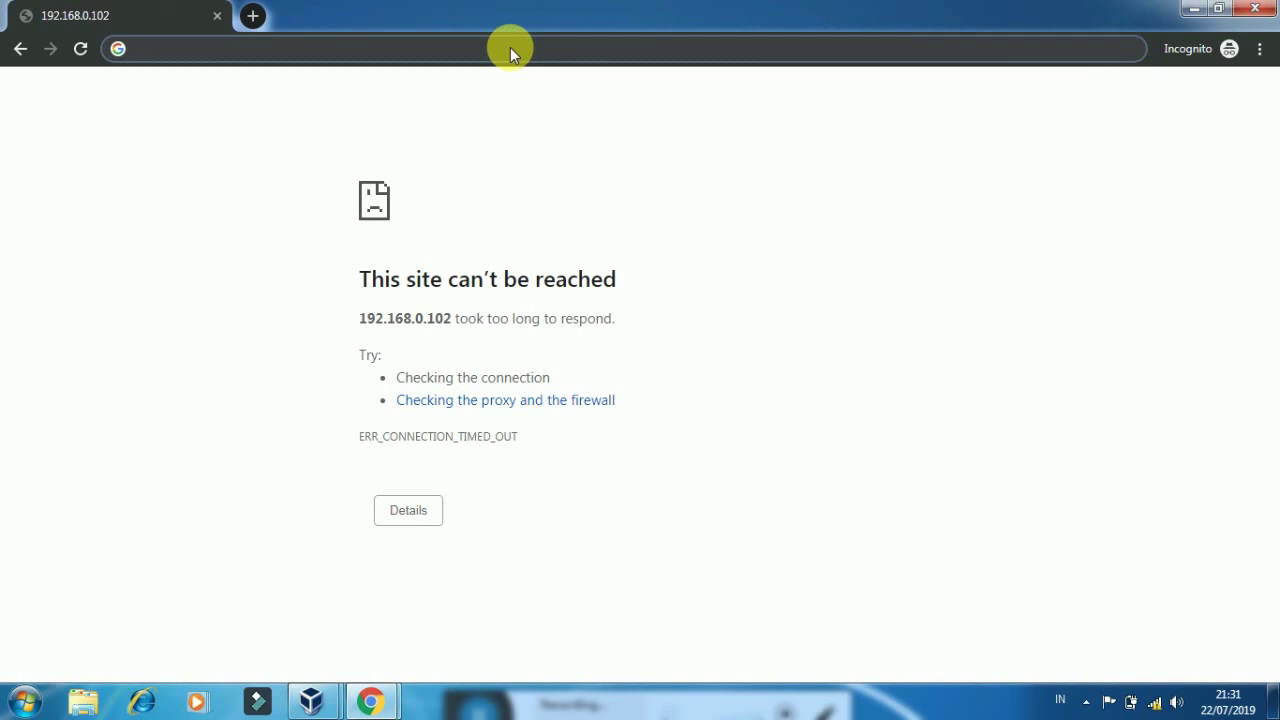
click(173, 107)
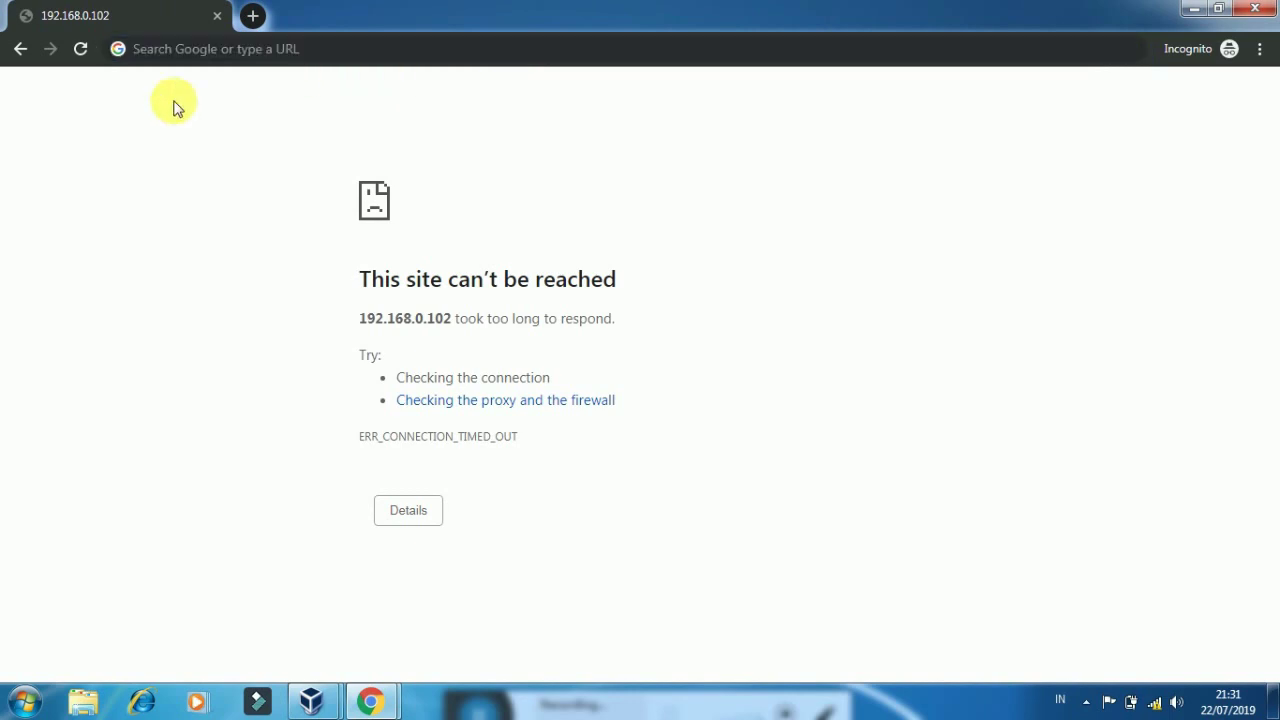
click(19, 49)
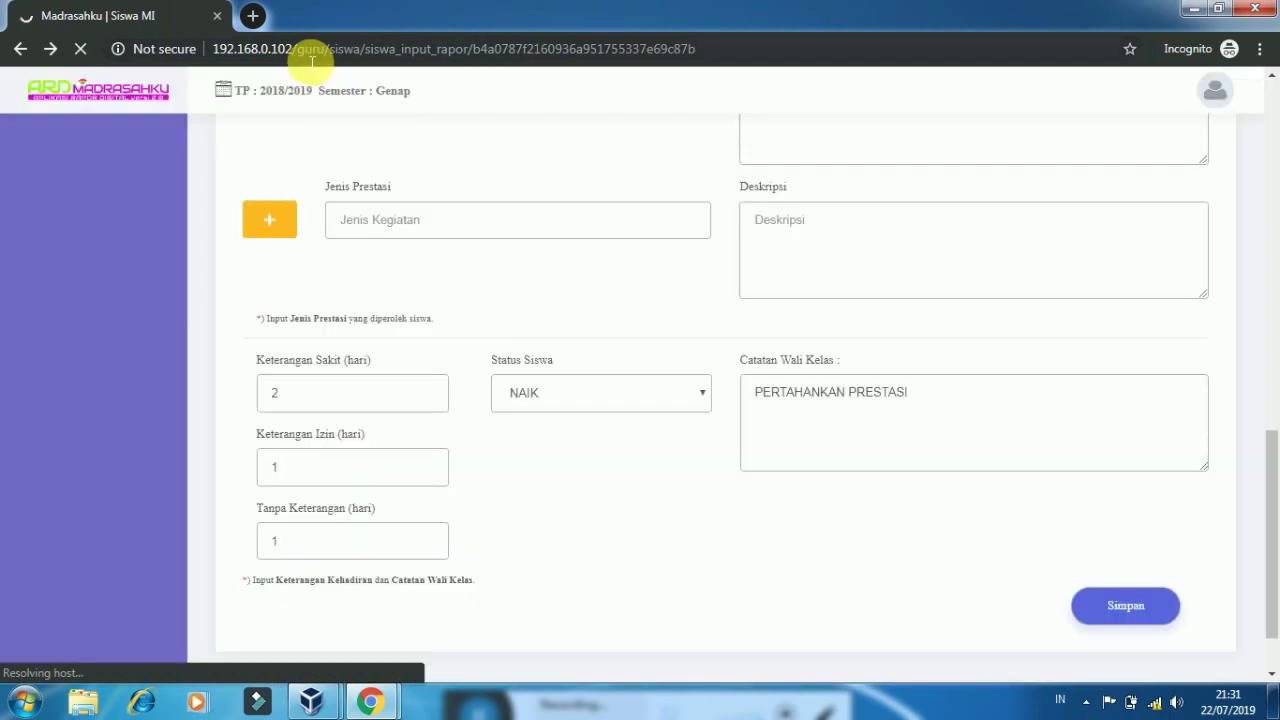
Save the notes (attendance 2/1/1, NAIK, PERTAHANKAN PRESTASI), then open the Wali Kelas Rapor list
click(1122, 600)
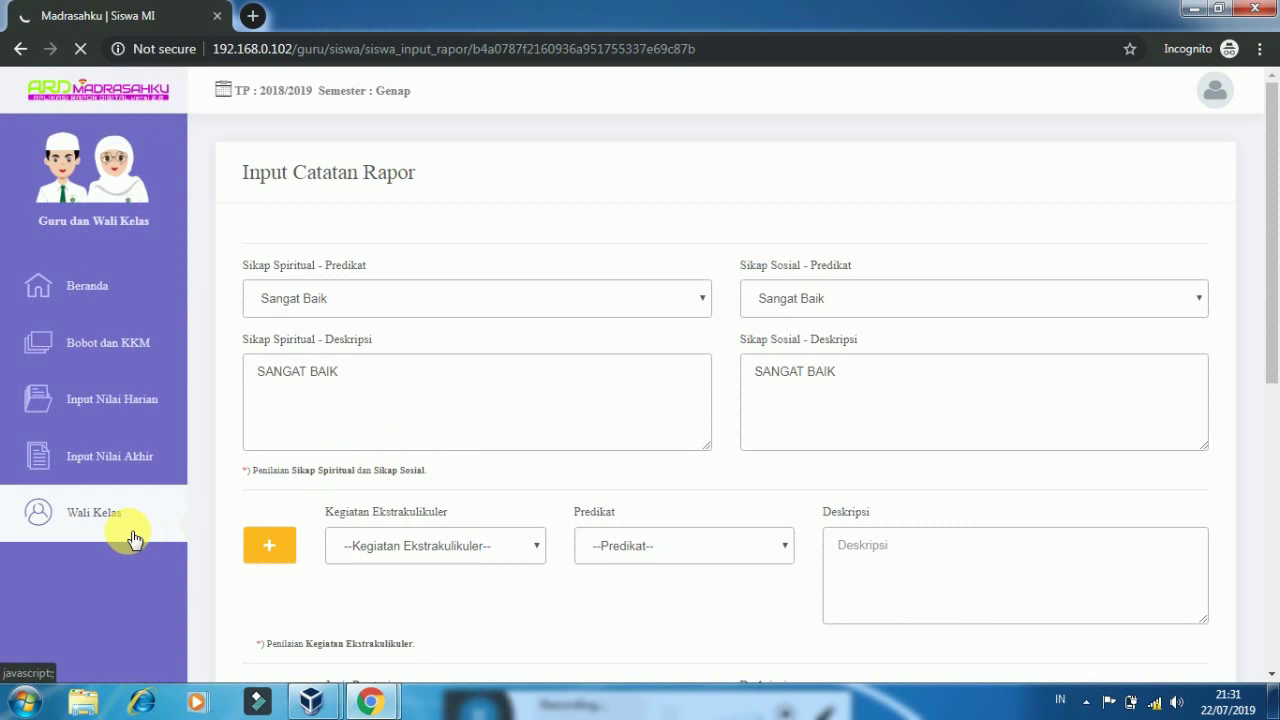
click(132, 537)
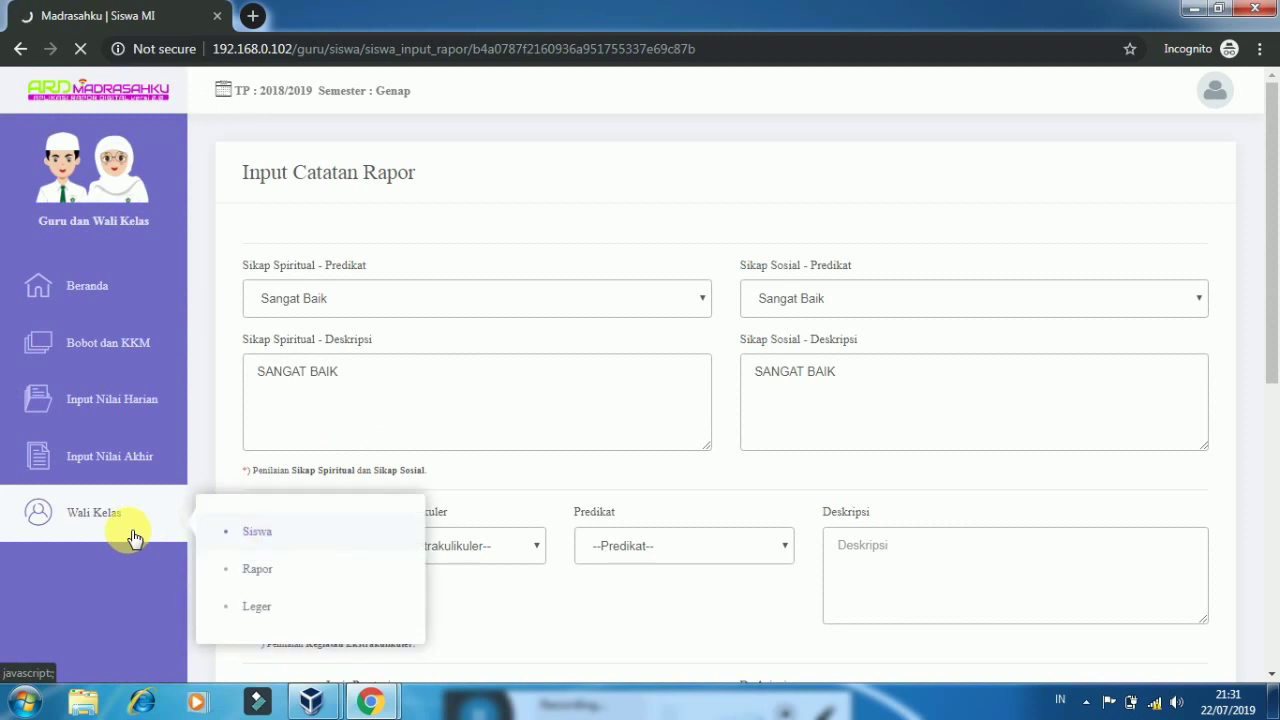
click(284, 578)
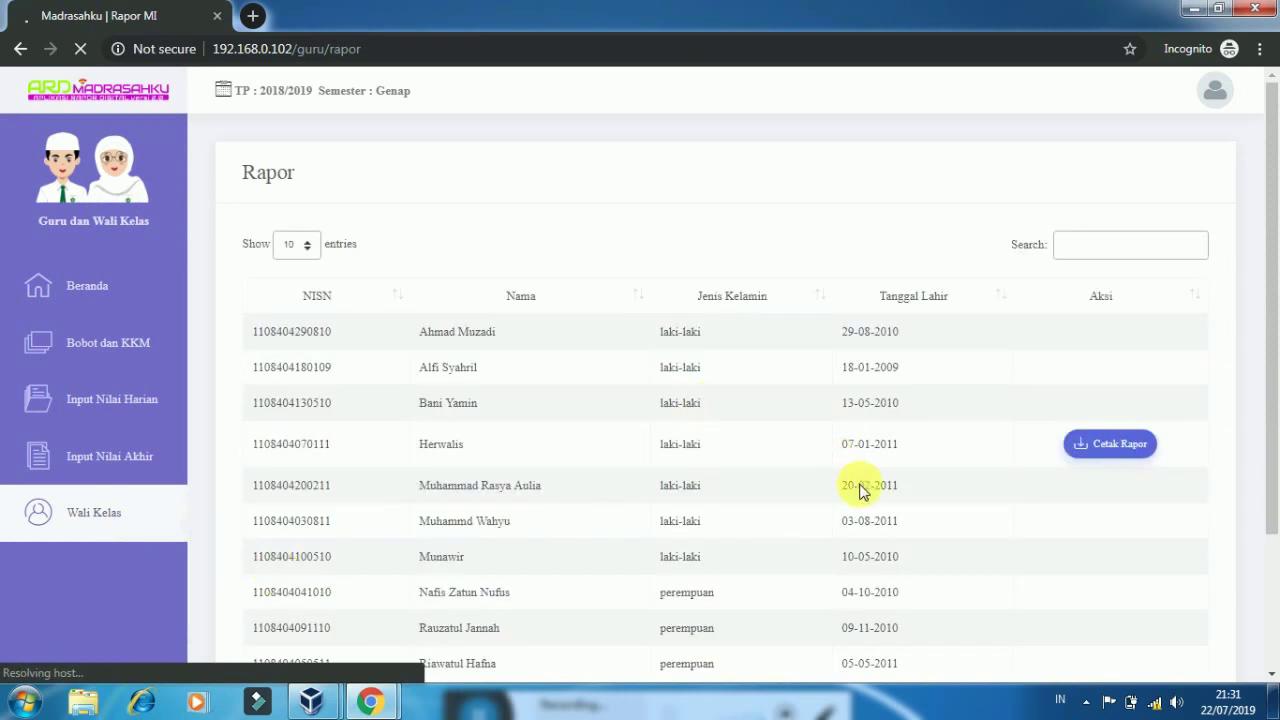
Use Cetak Rapor on the fourth listed student to get the 8-sheet print dialog
click(1141, 459)
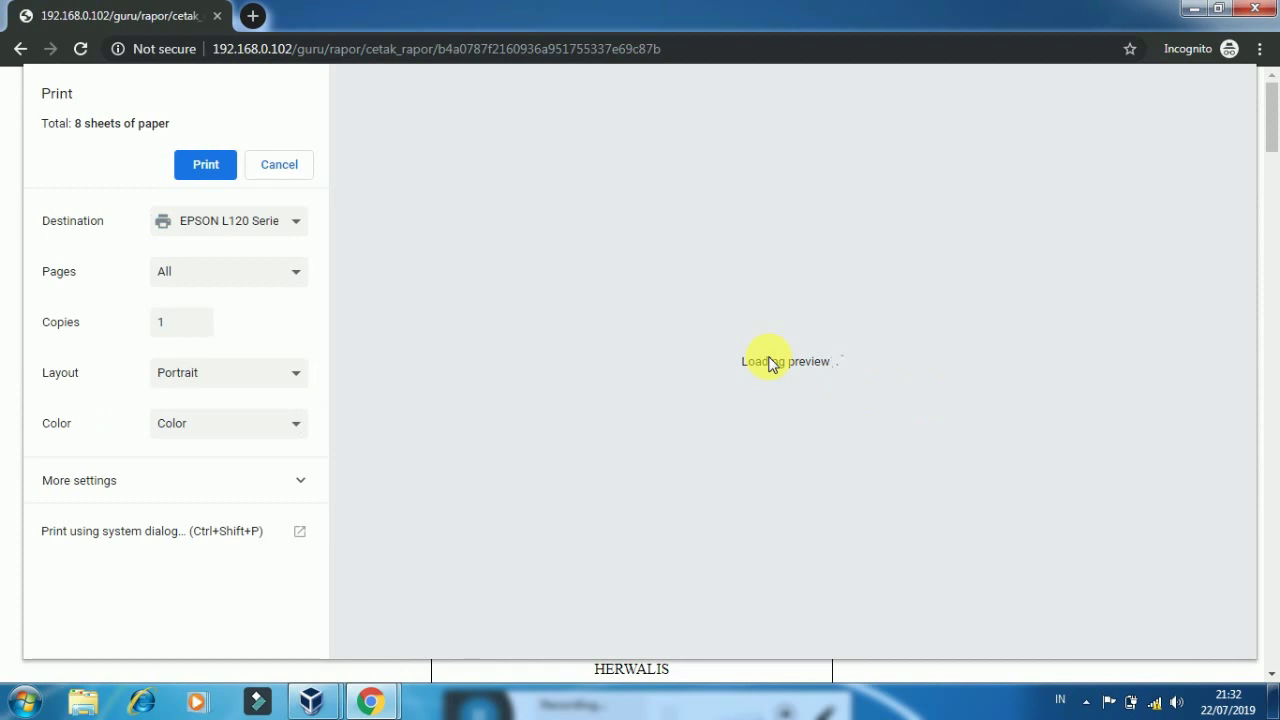
Scroll the print preview from page 1 to page 7, checking attitudes, grades and attendance
scroll(770, 364, down, 5)
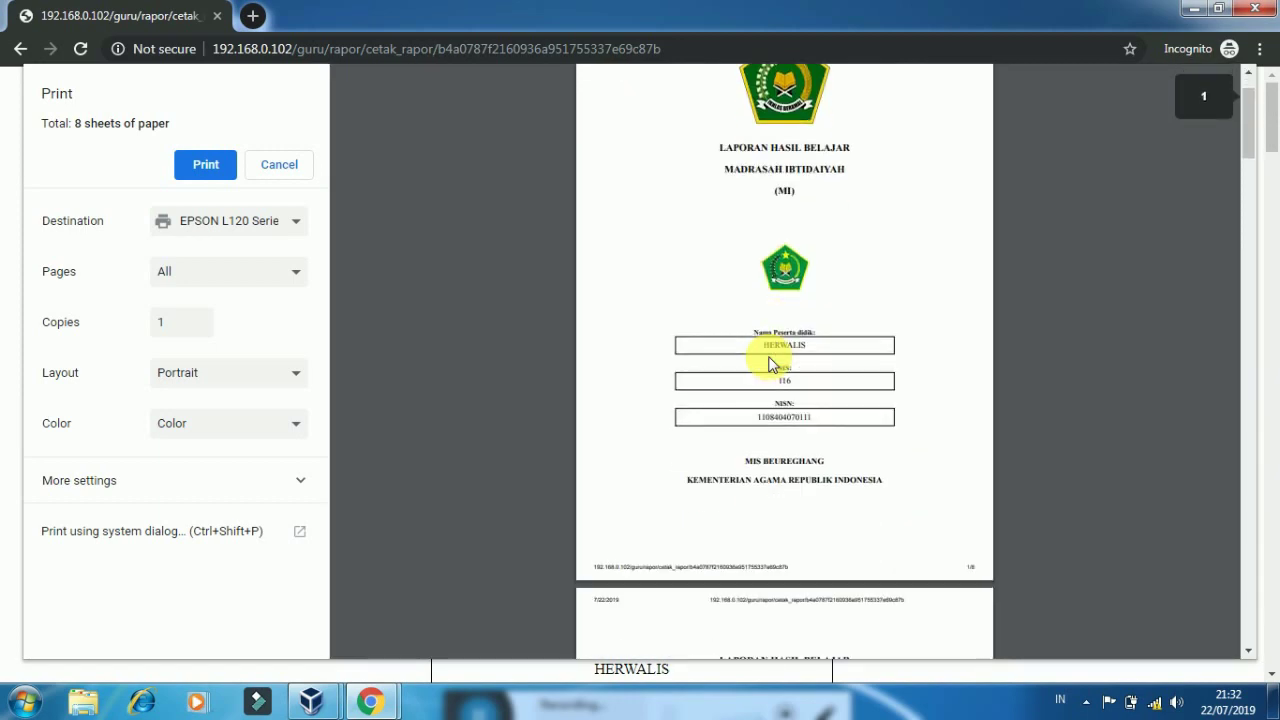
scroll(770, 364, down, 8)
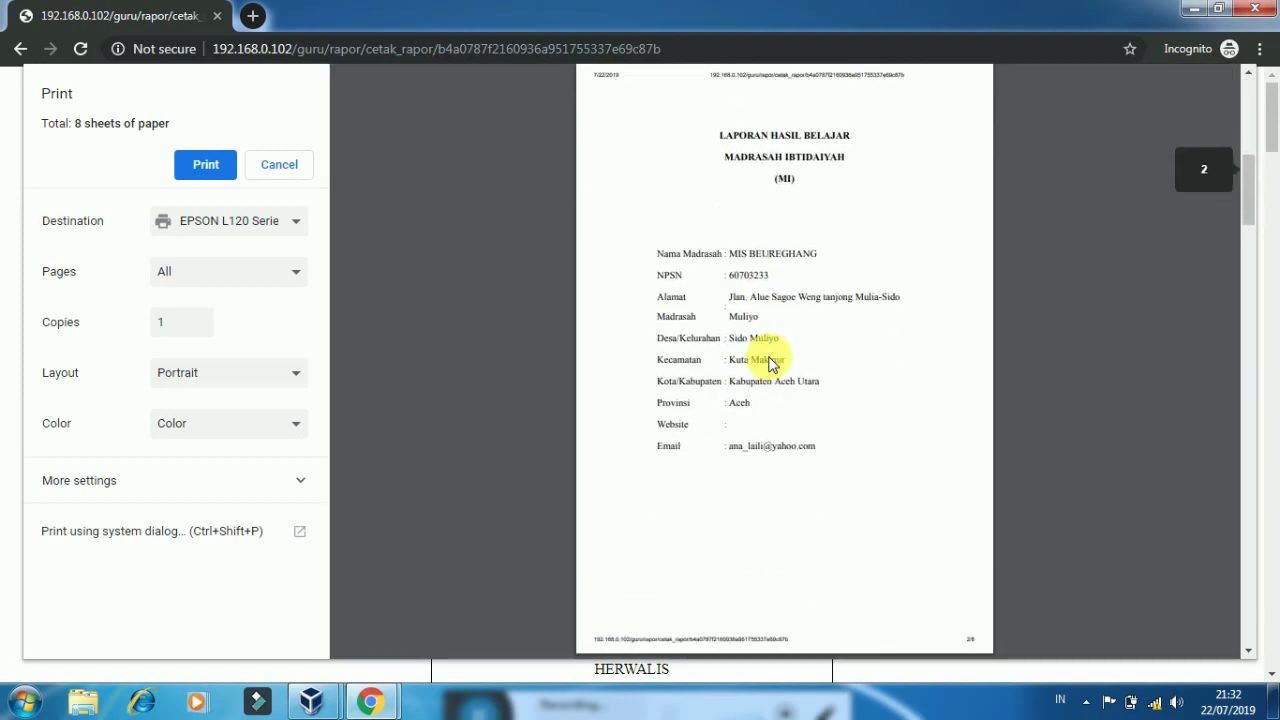
scroll(770, 364, down, 4)
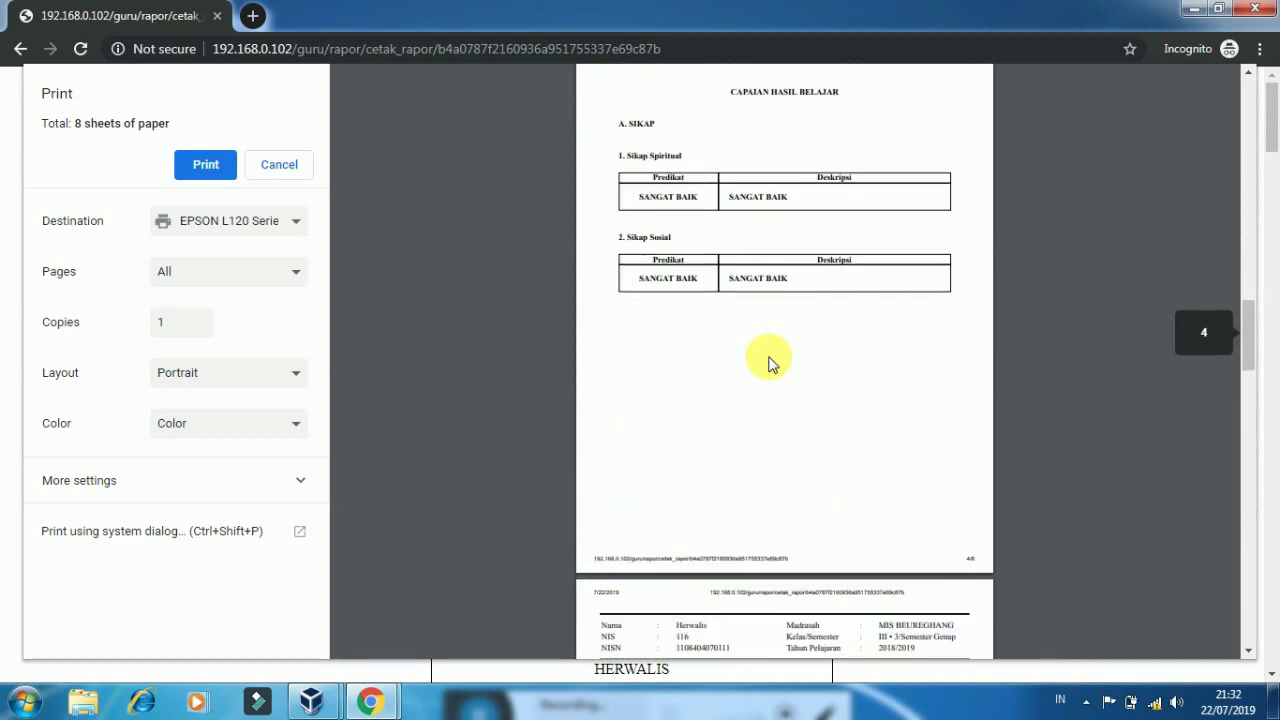
scroll(770, 364, down, 8)
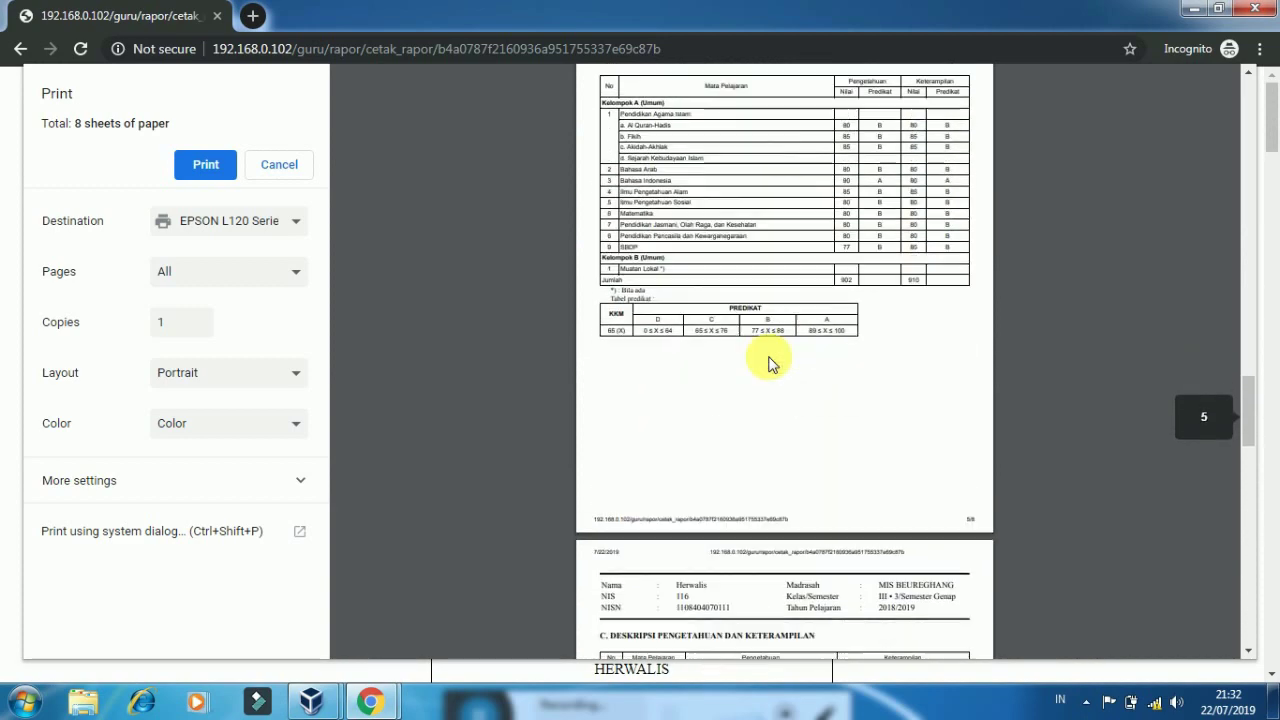
scroll(770, 364, down, 6)
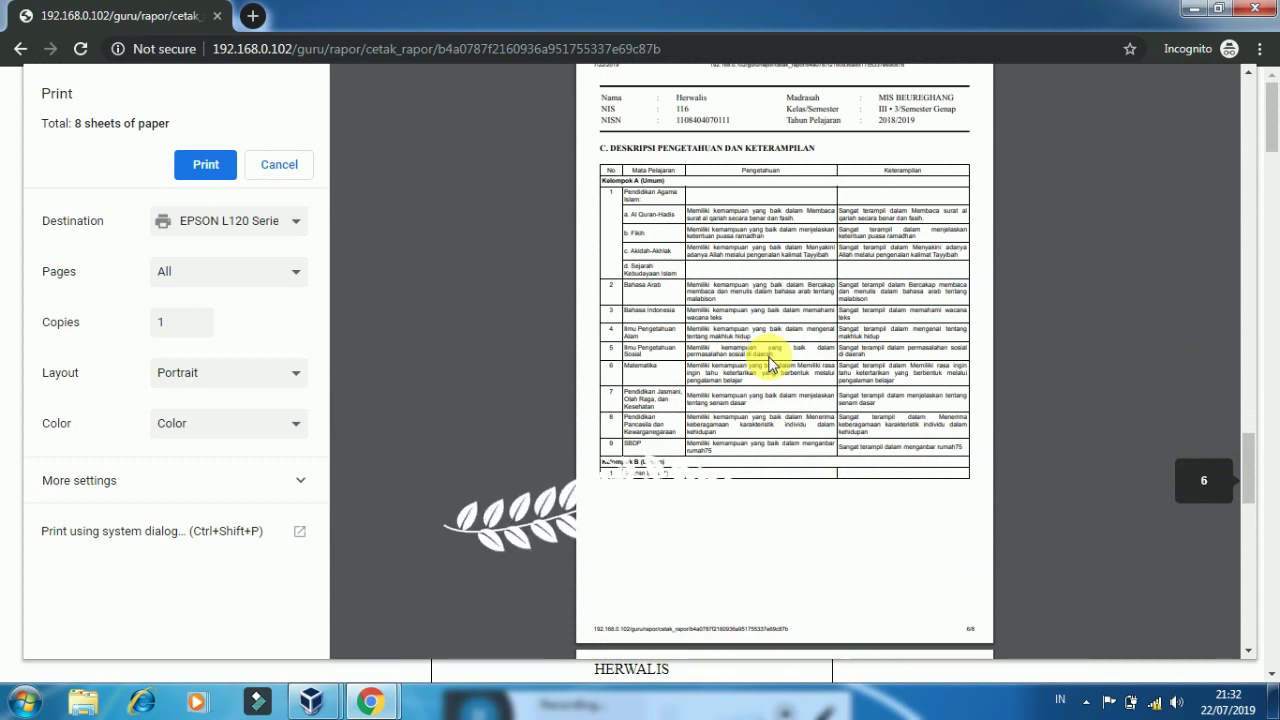
scroll(770, 364, down, 1)
scroll(770, 364, down, 6)
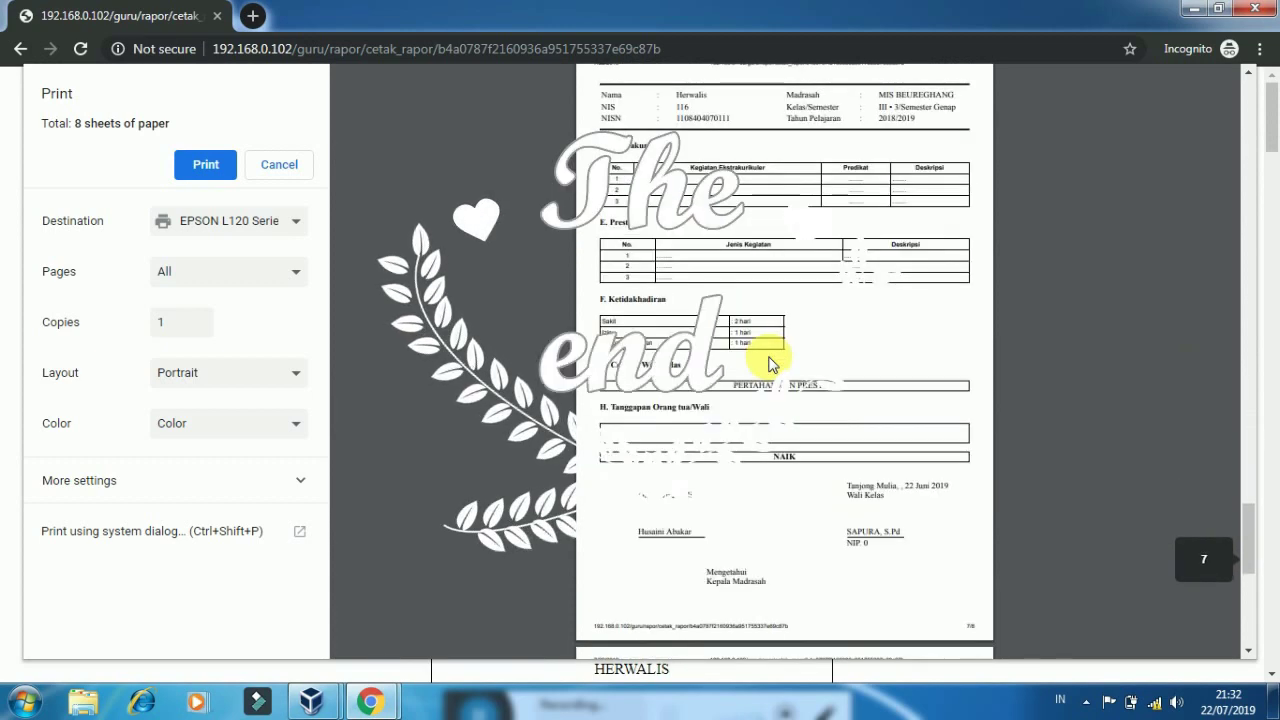
scroll(770, 364, down, 1)
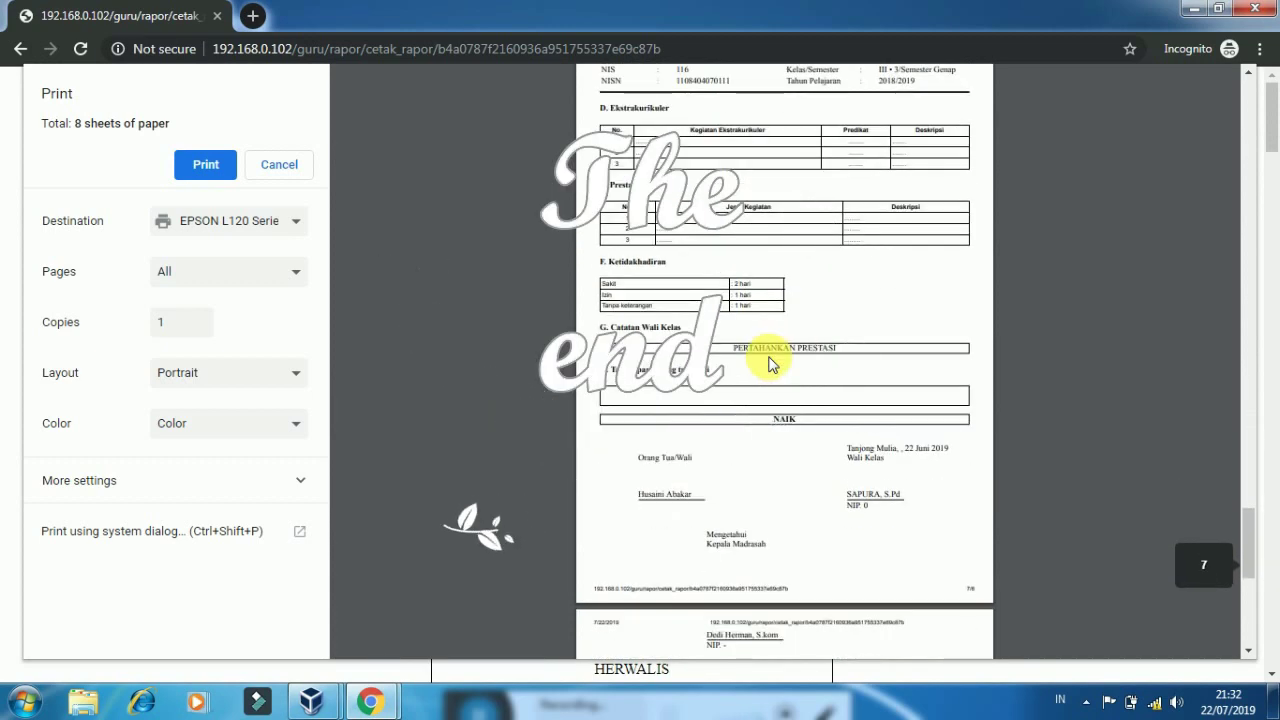